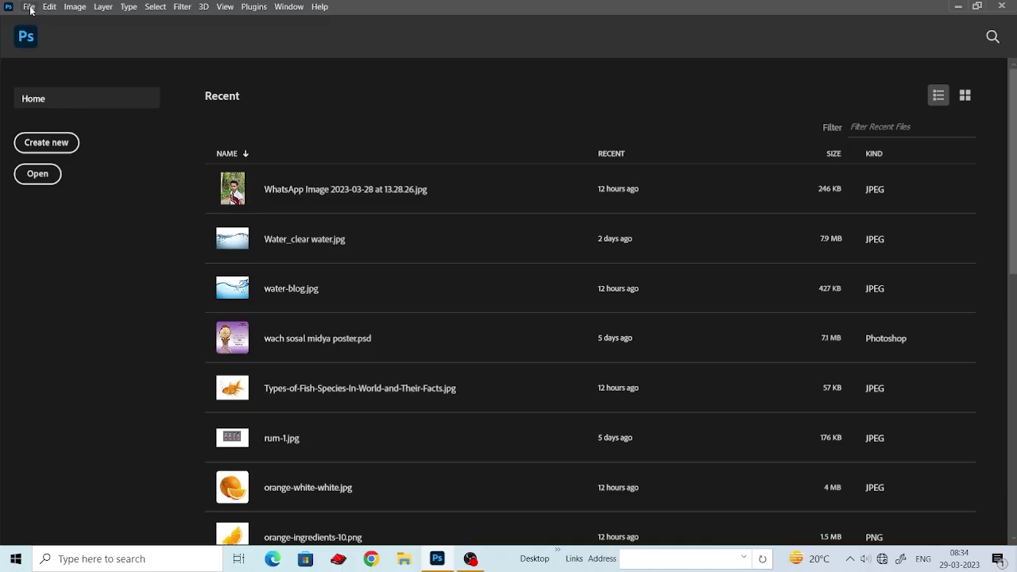
Step: Open pexels-ольга-волковицкая-12072121.jpg from the Downloads folder and zoom in on it
key("ctrl+o")
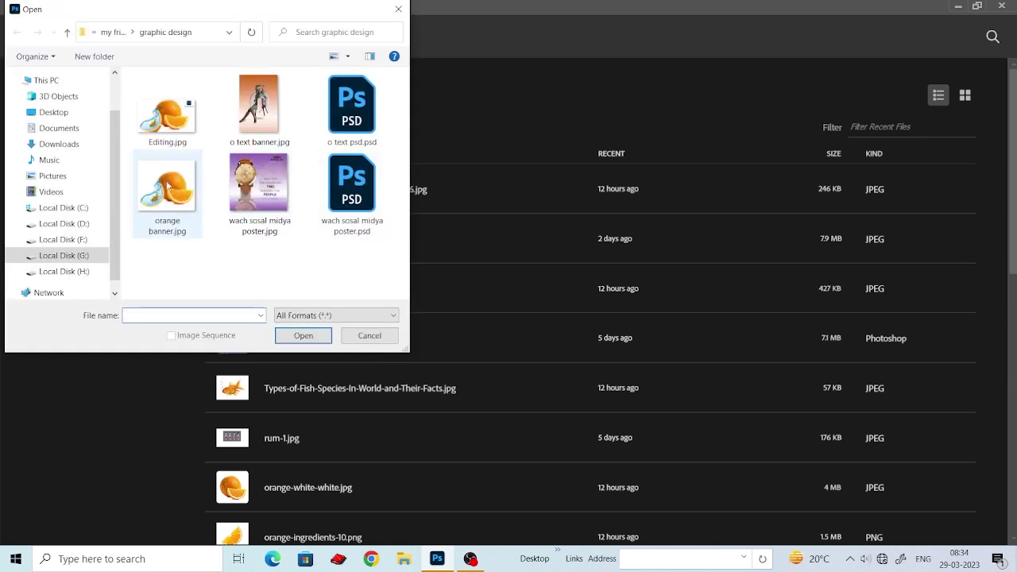
left_click(54, 112)
left_click(59, 144)
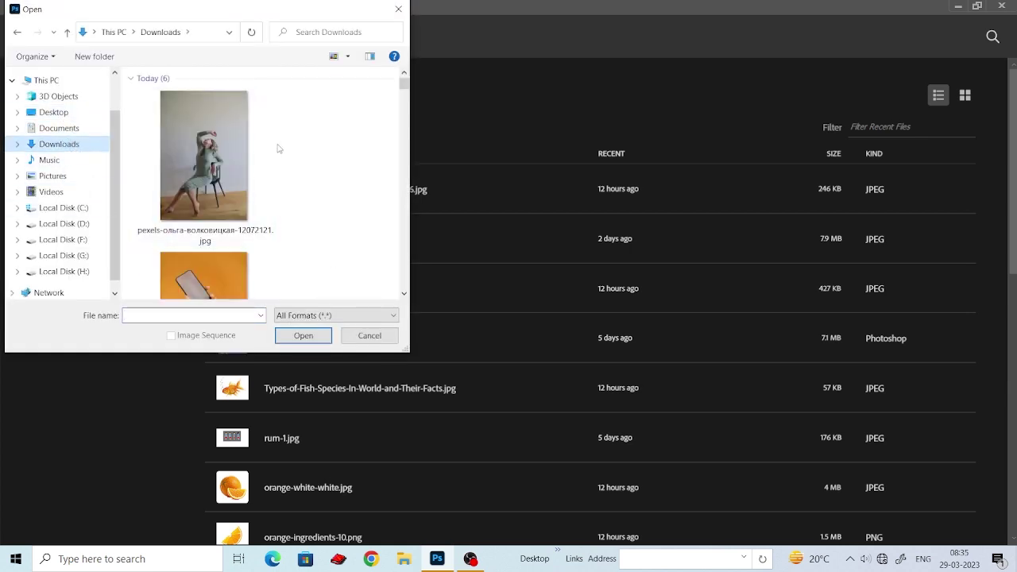
left_click(262, 159)
left_click(302, 336)
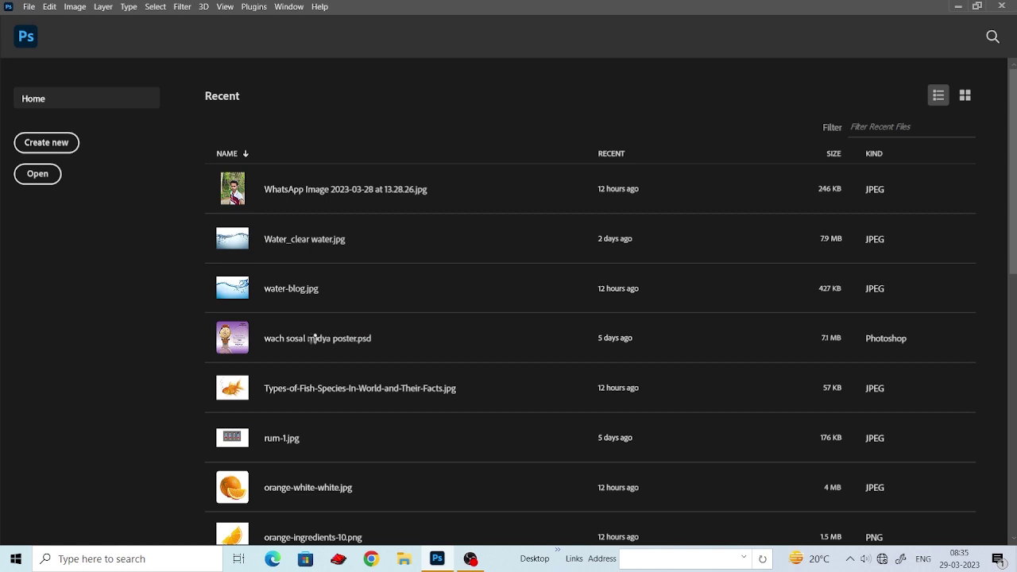
key("ctrl+plus")
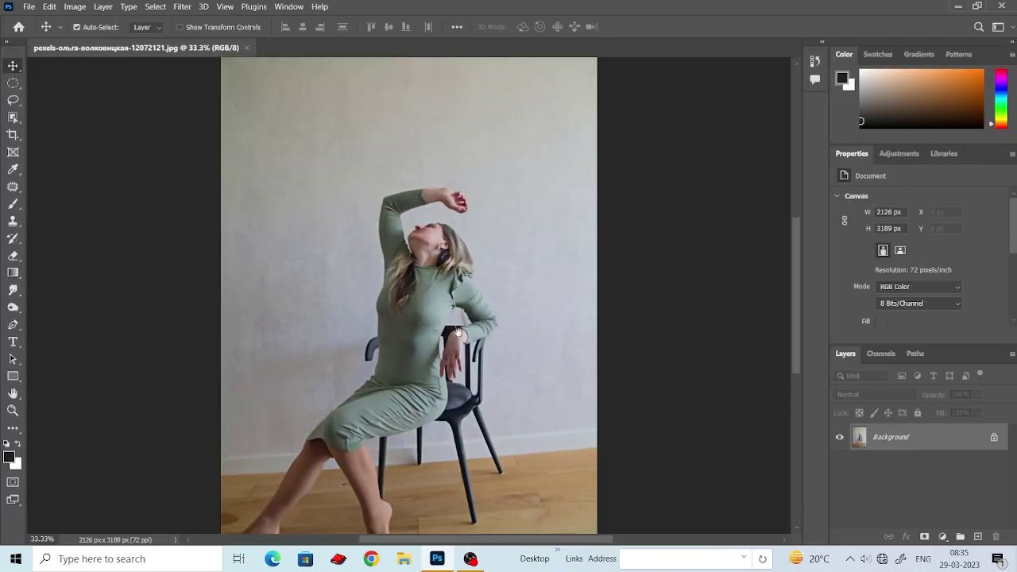
Step: Unlock the Background as Layer 0 and duplicate it to Layer 0 copy
scroll(473, 305, "down", 1)
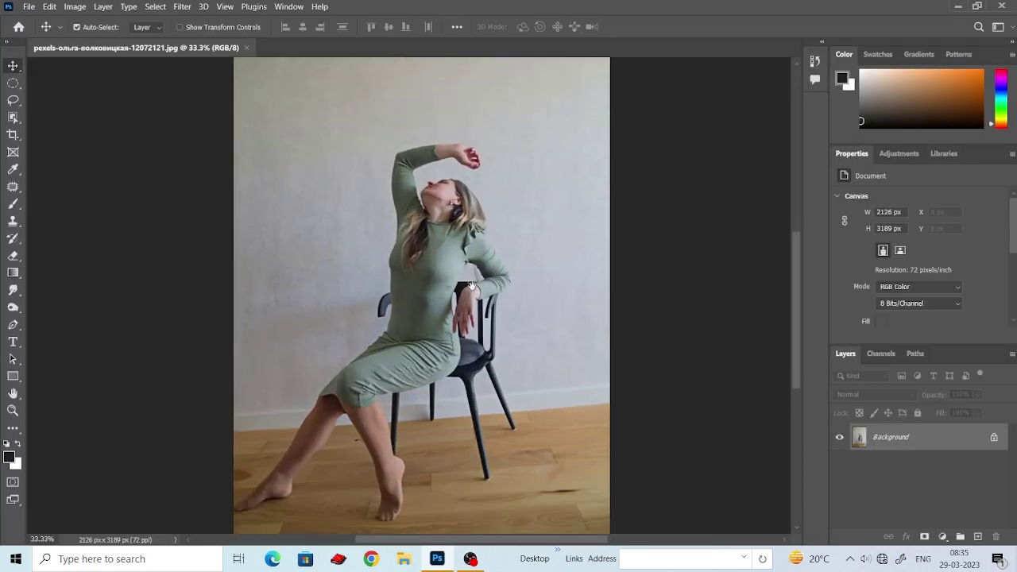
left_click(994, 439)
key("ctrl+j")
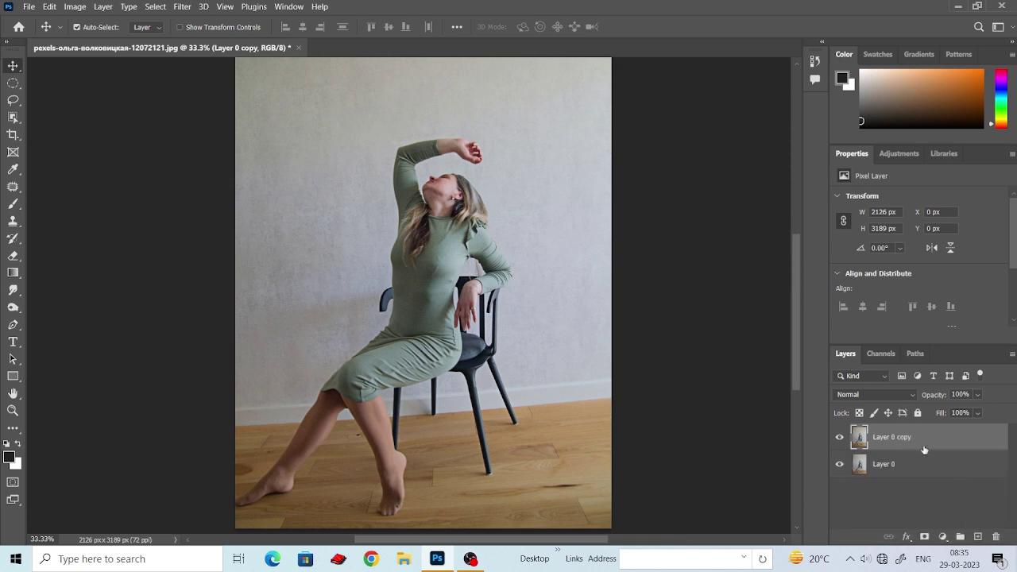
Step: Box-select the woman and chair with the Object Selection Tool
left_click(11, 119)
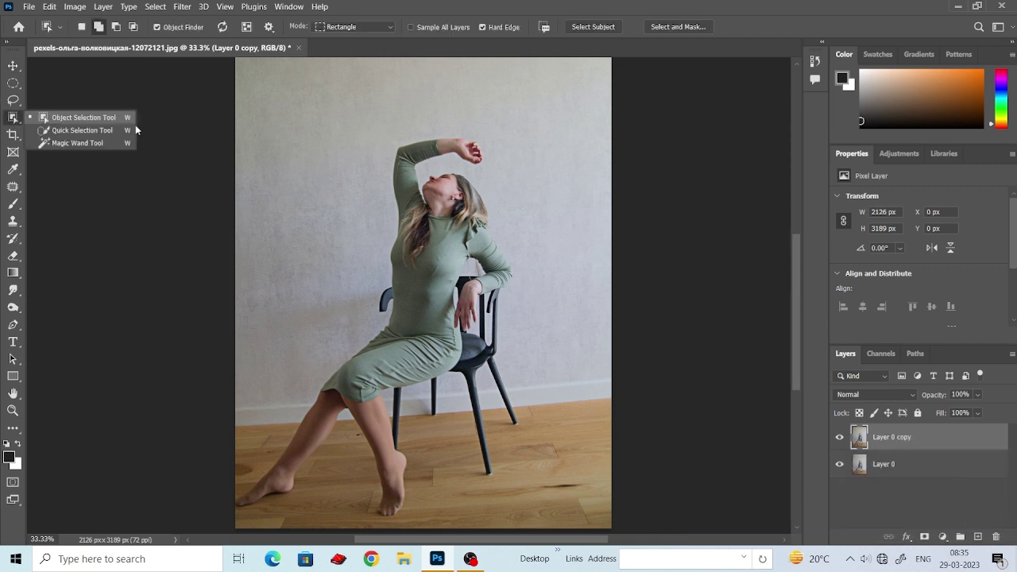
left_click(127, 119)
left_click_drag(236, 90, 527, 524)
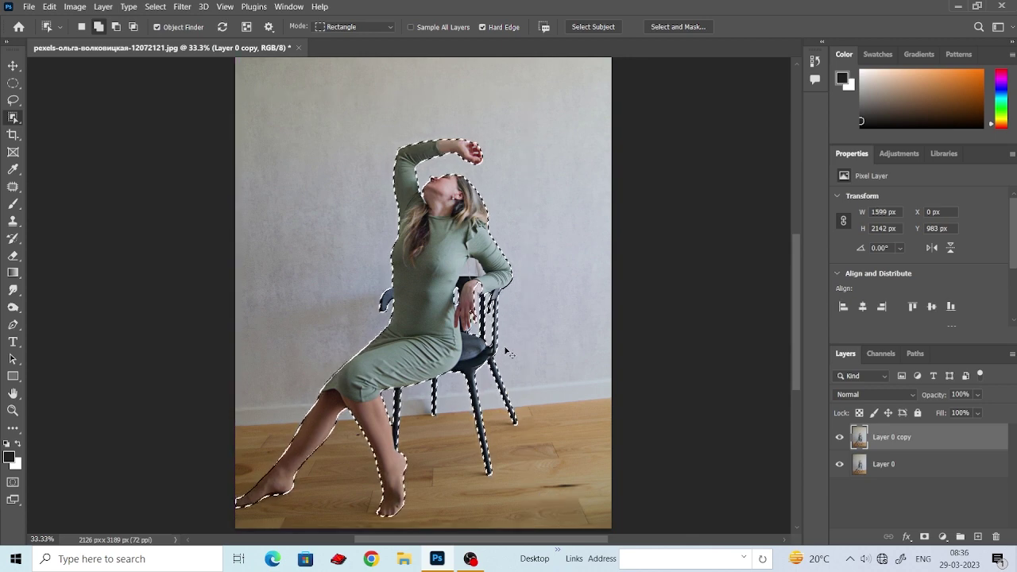
Step: Zoom in on the bent arm and begin refining the selection with the Lasso Tool
key("ctrl+plus")
key("ctrl+plus")
key("ctrl+plus")
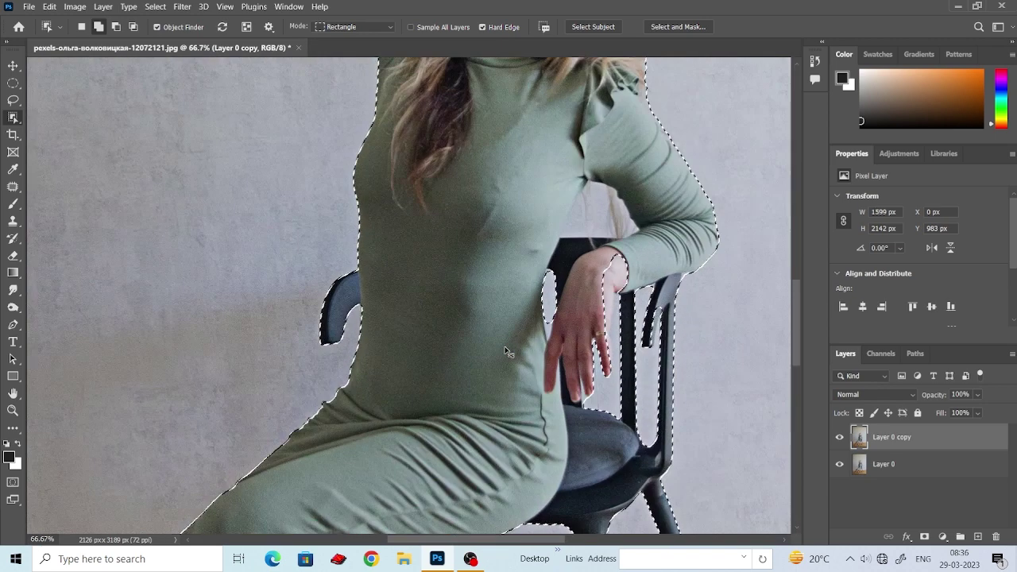
scroll(506, 358, "right", 1)
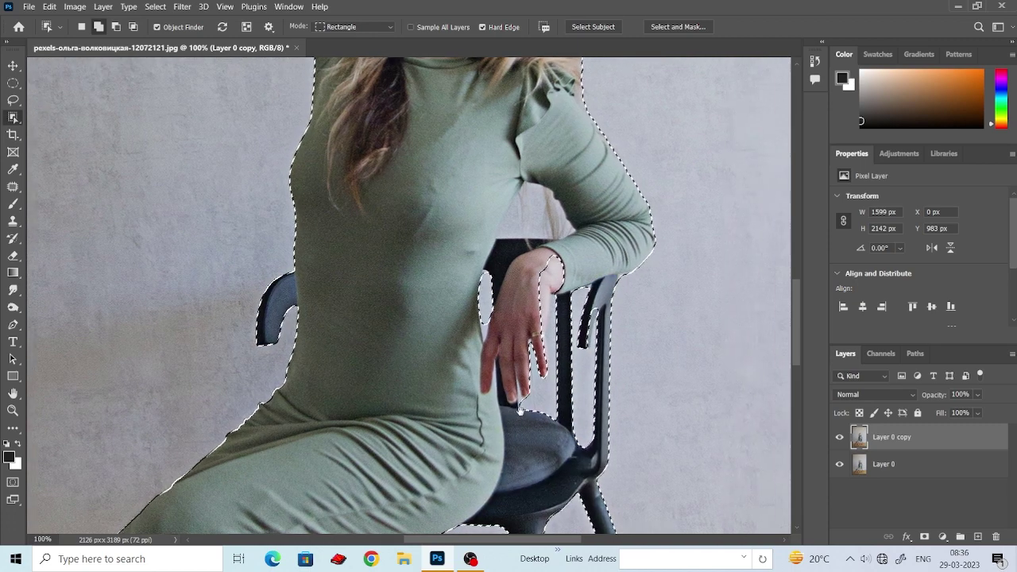
scroll(507, 371, "right", 1)
key("l")
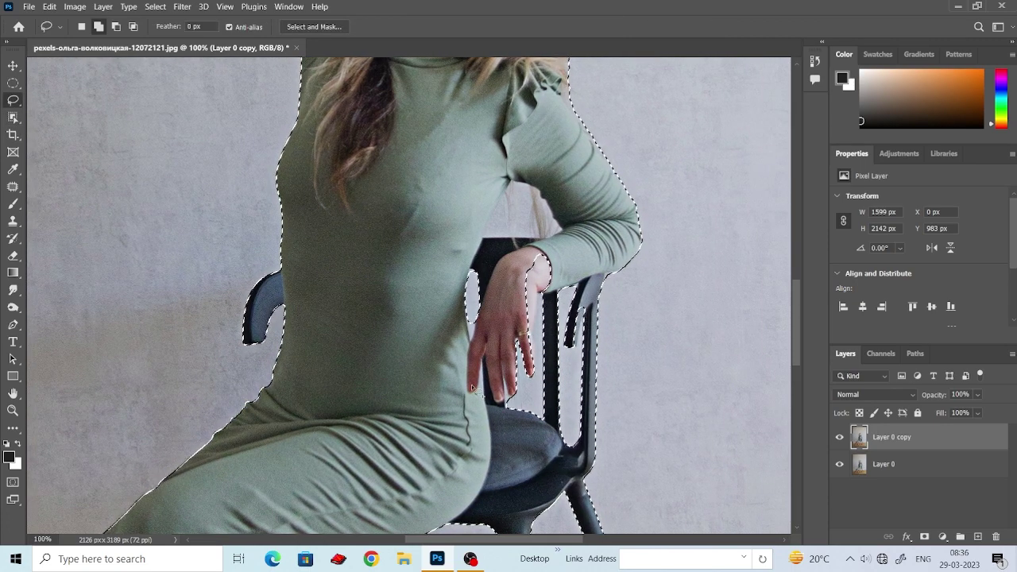
left_click_drag(476, 323, 490, 346)
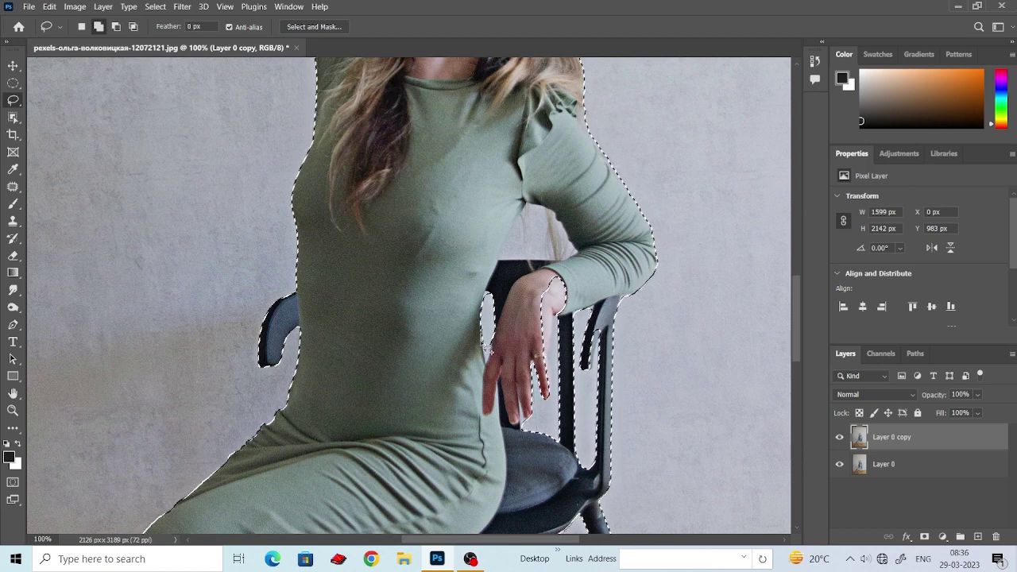
Step: Alt-lasso the wall gap between the bent arm and torso out of the selection
key("alt")
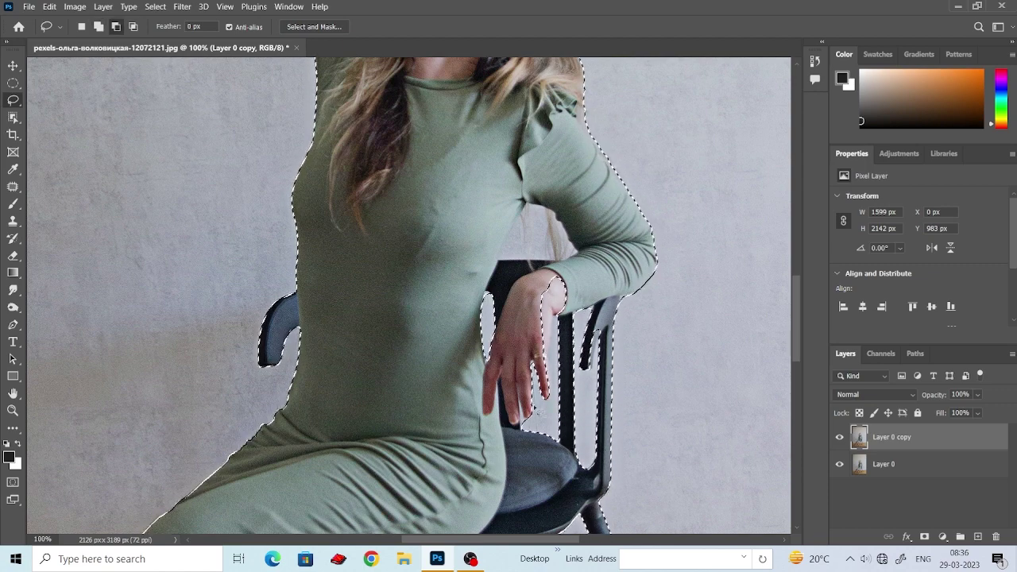
scroll(524, 415, "up", 2)
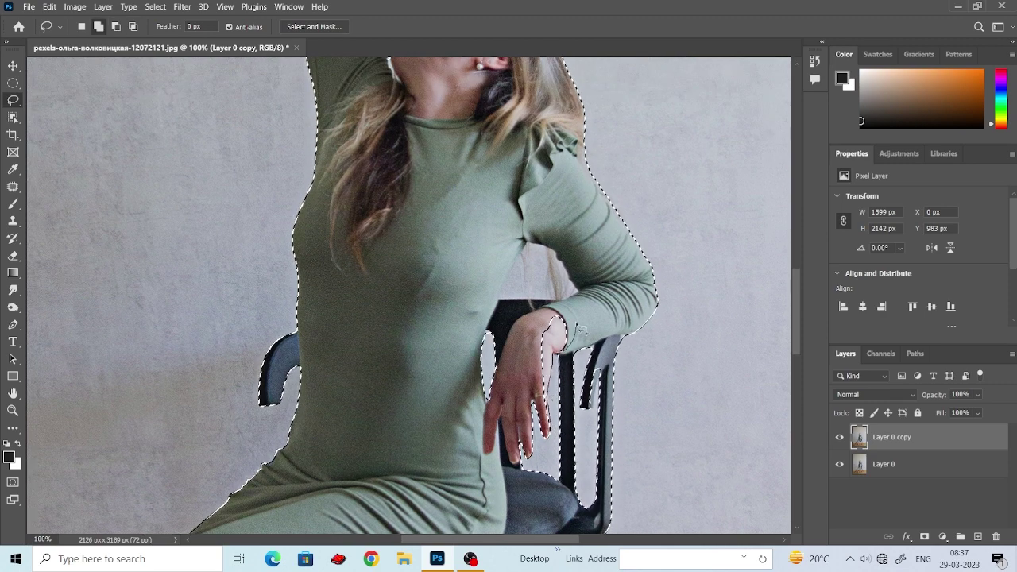
scroll(506, 334, "up", 1)
key("alt")
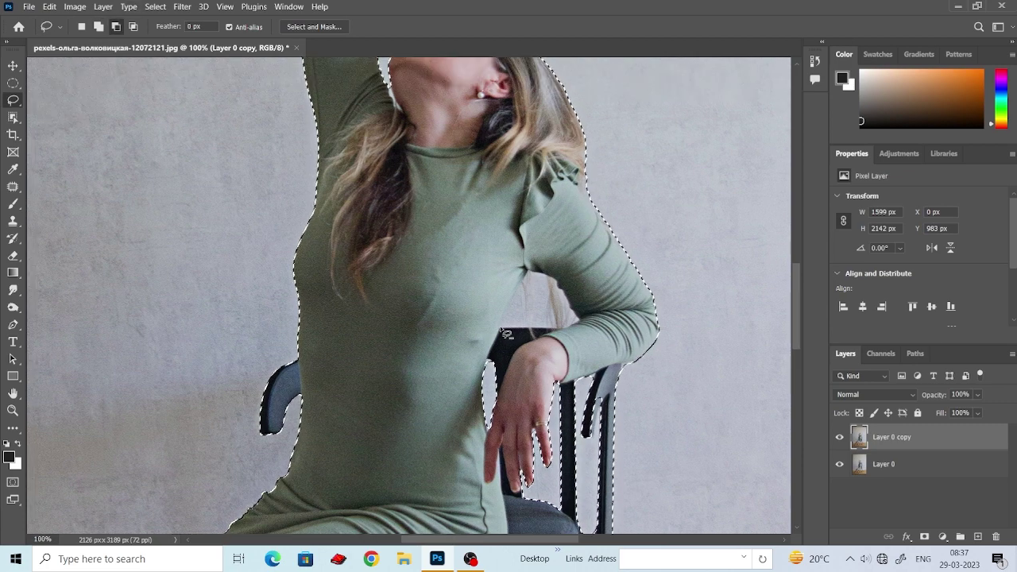
left_click_drag(503, 330, 559, 286)
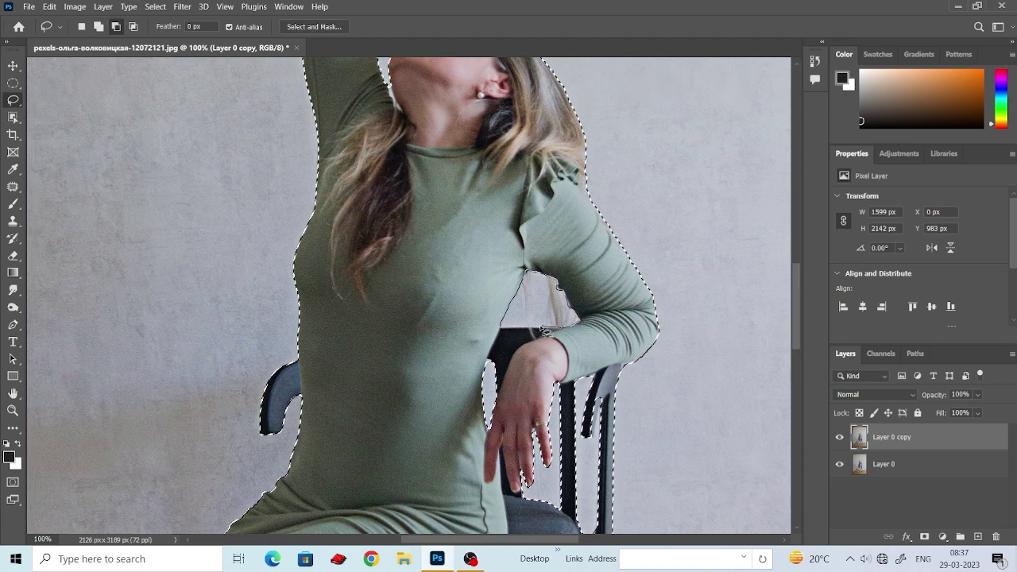
left_click_drag(545, 330, 503, 329)
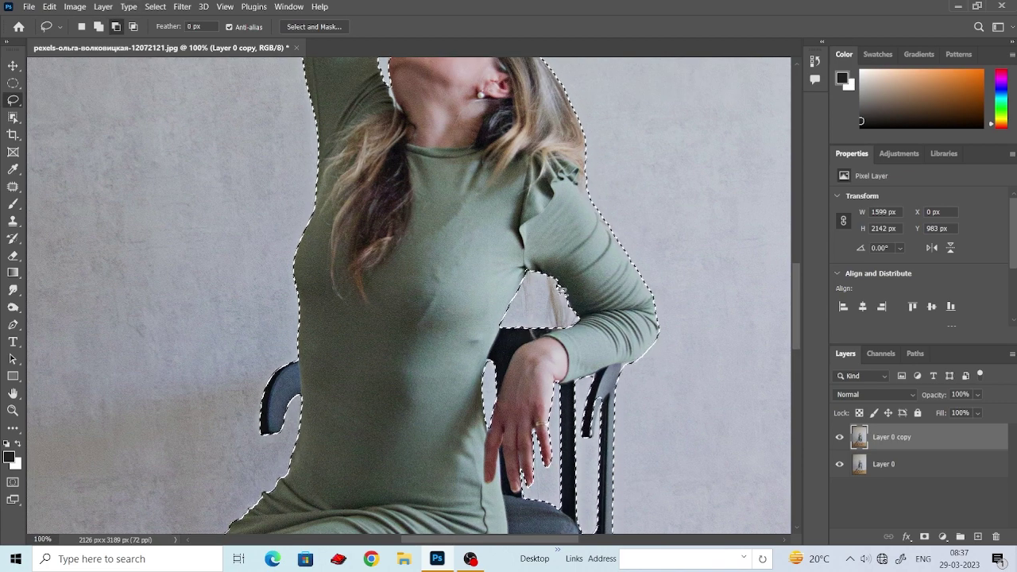
scroll(560, 287, "down", 1)
scroll(560, 288, "down", 2)
key("shift")
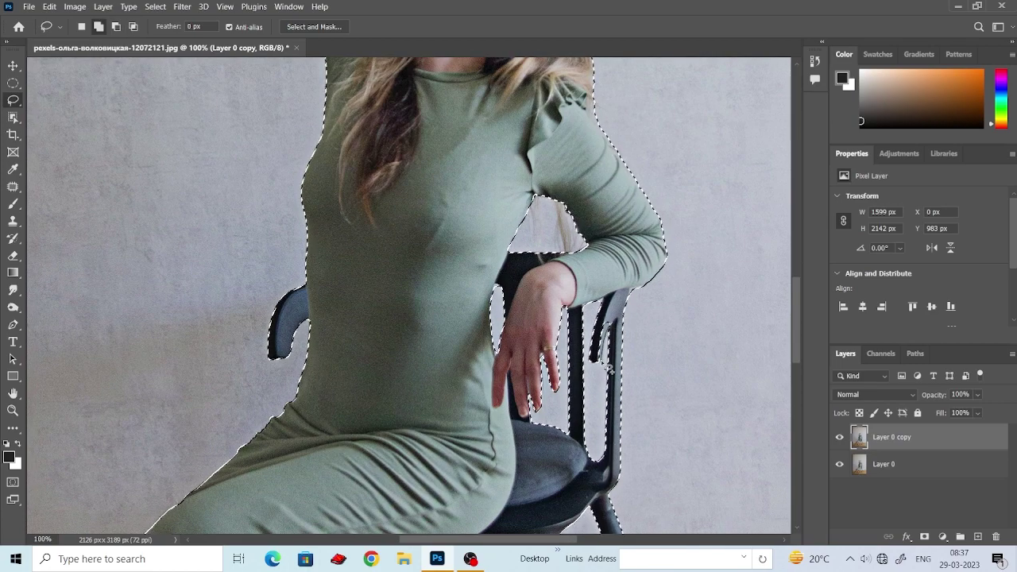
scroll(588, 350, "down", 5)
scroll(580, 342, "up", 10)
Step: Subtract the floor beneath the foot from the selection with an Alt-lasso
scroll(570, 337, "up", 8)
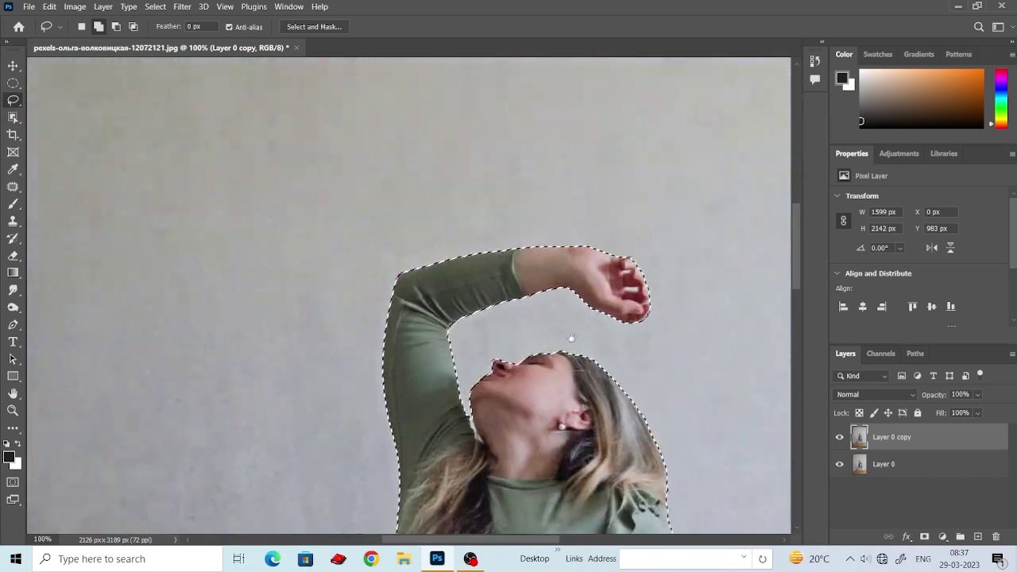
scroll(570, 338, "up", 4)
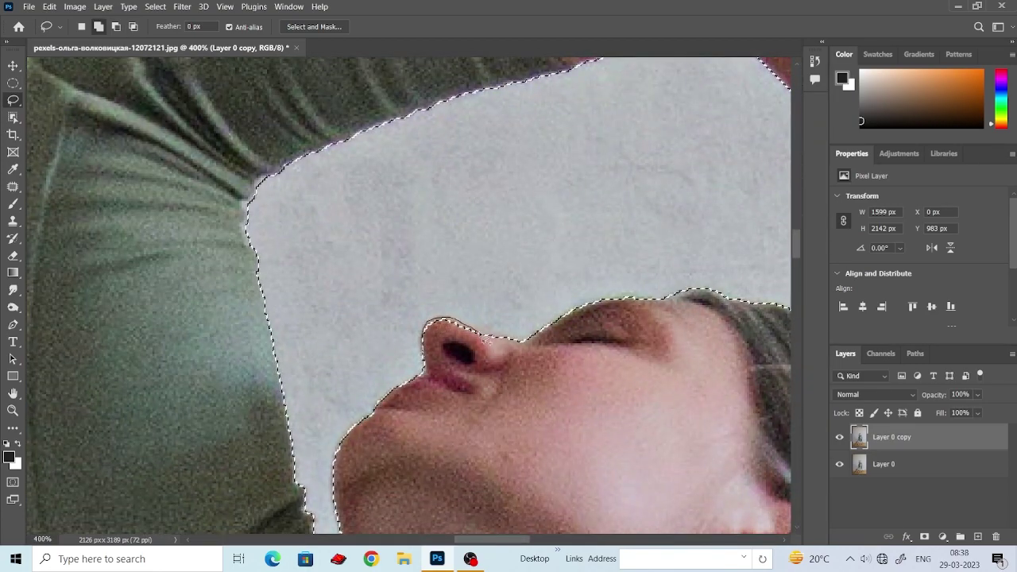
scroll(484, 340, "down", 5)
scroll(545, 154, "up", 5)
scroll(493, 239, "down", 3)
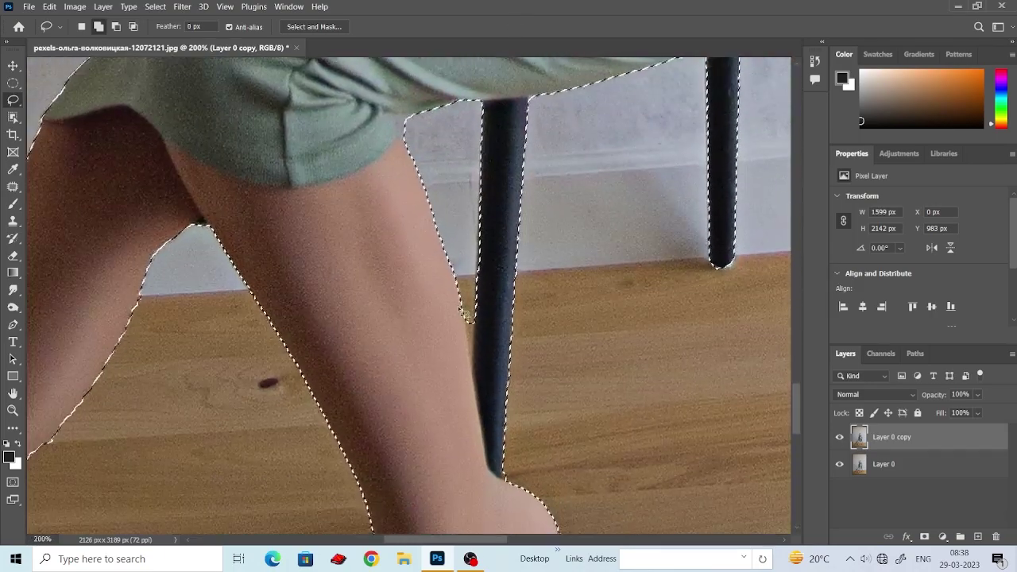
key("alt")
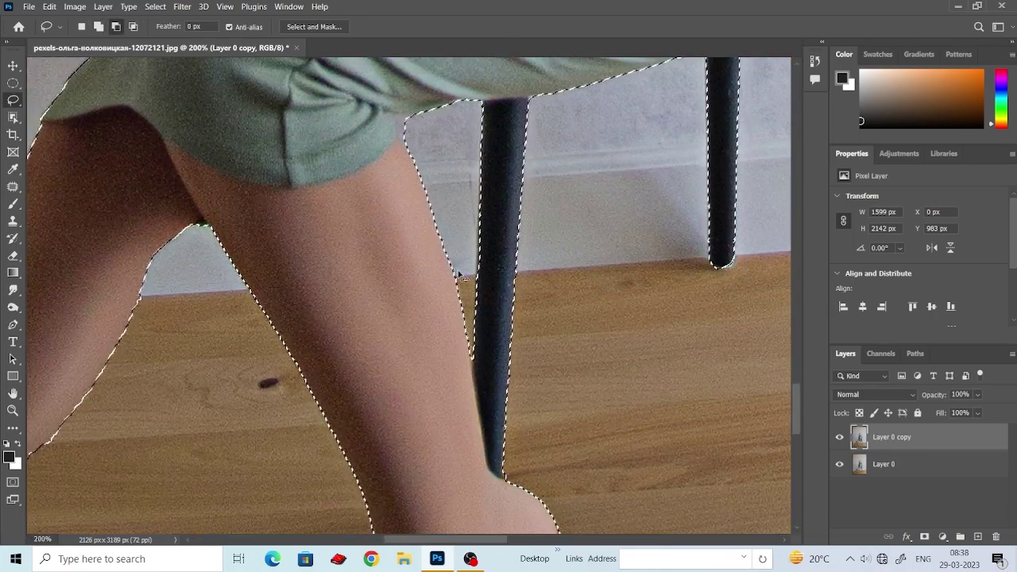
scroll(470, 338, "down", 2)
scroll(429, 476, "up", 2)
mouse_move(270, 367)
left_mouse_down()
mouse_move(298, 429)
mouse_move(245, 324)
left_mouse_up()
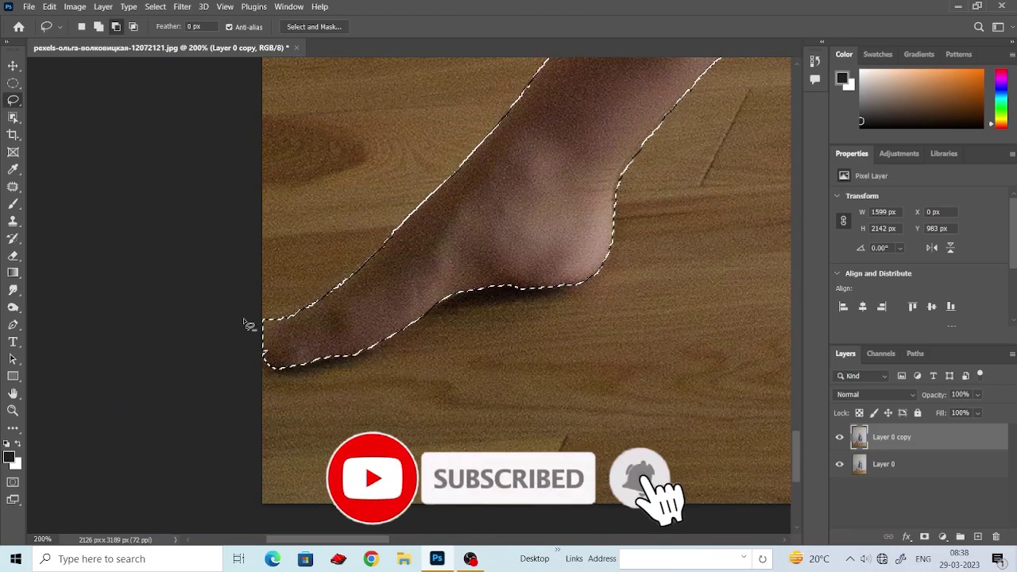
Step: Tidy the fingertip edge and cut the gaps between the raised fingers out of the selection
scroll(466, 250, "up", 1)
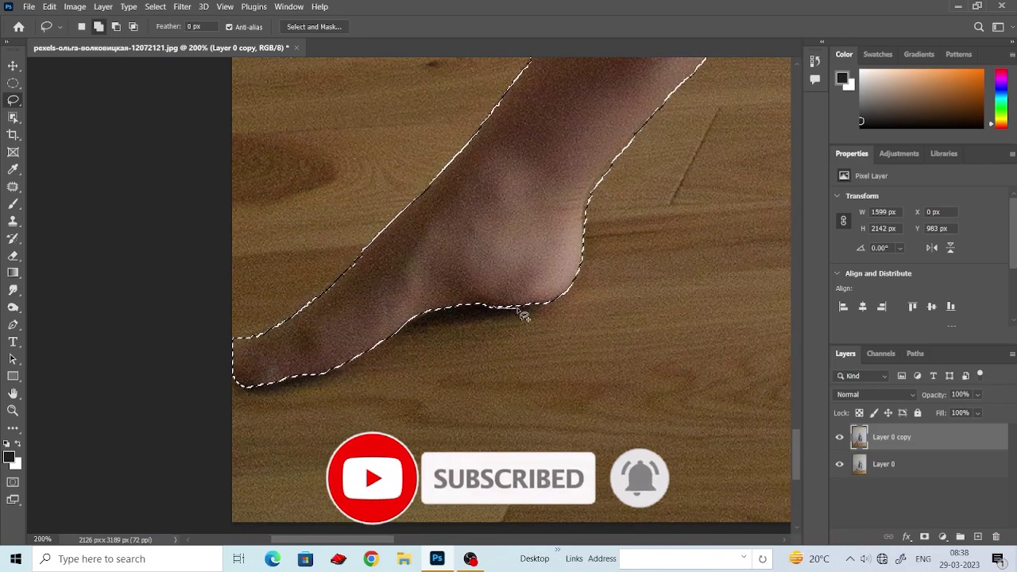
scroll(608, 170, "down", 3)
scroll(556, 278, "up", 3)
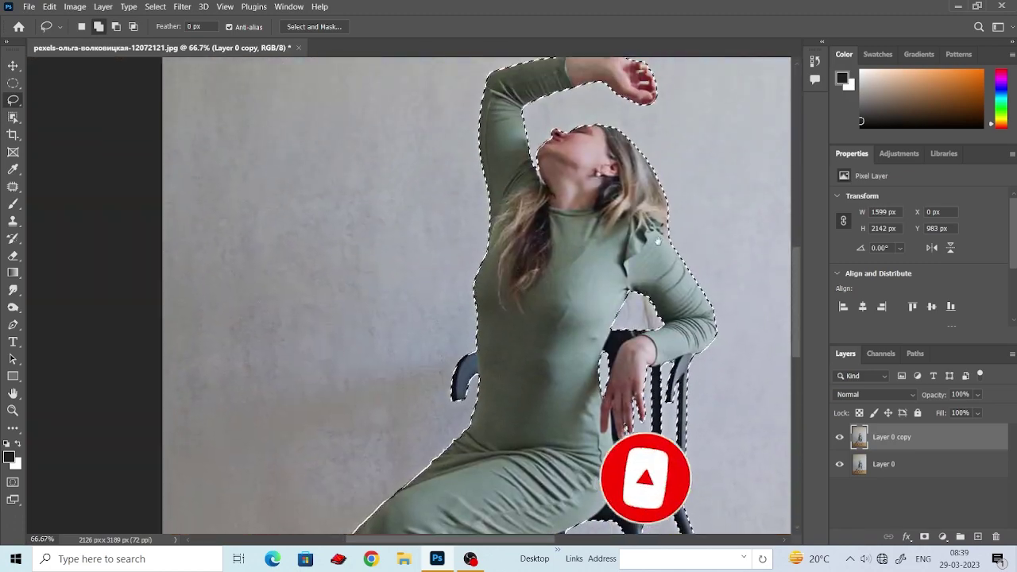
scroll(454, 214, "up", 2)
scroll(453, 214, "up", 2)
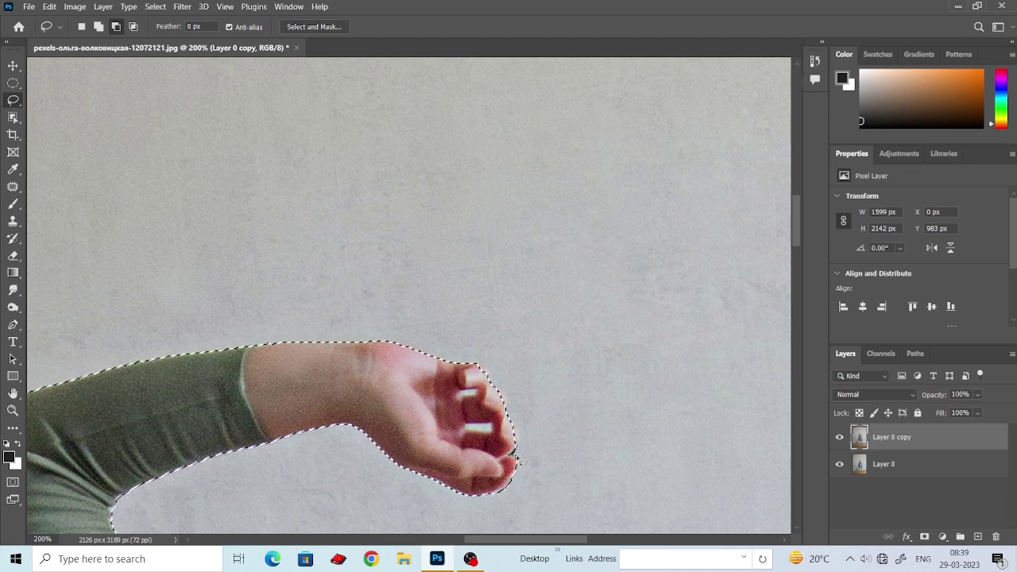
left_click_drag(516, 459, 518, 416)
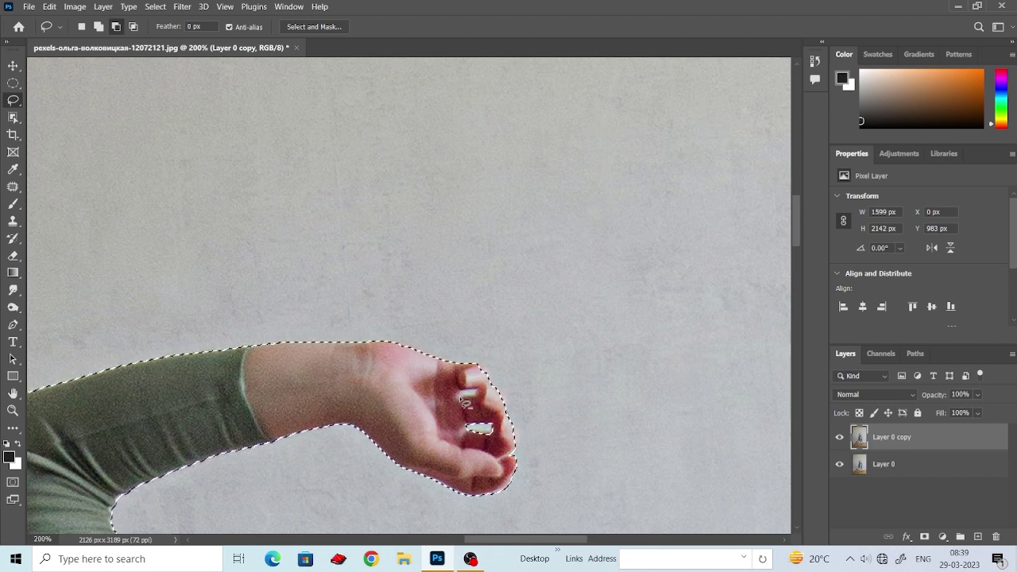
left_click_drag(463, 389, 475, 398)
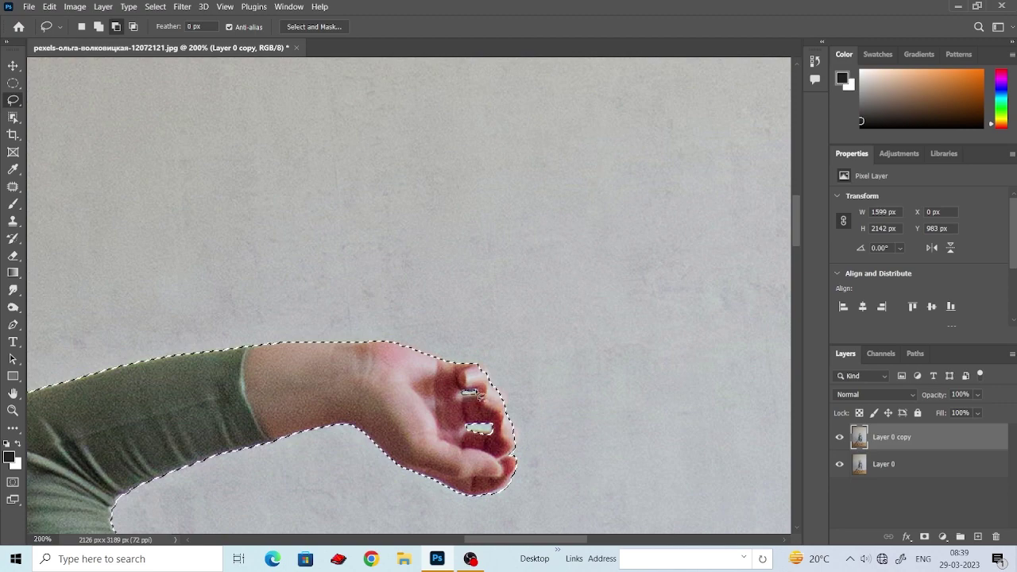
key("ctrl+minus")
Step: Try a layer mask from the selection, preview it without Layer 0, then undo it
key("ctrl+minus")
key("ctrl+minus")
key("ctrl+minus")
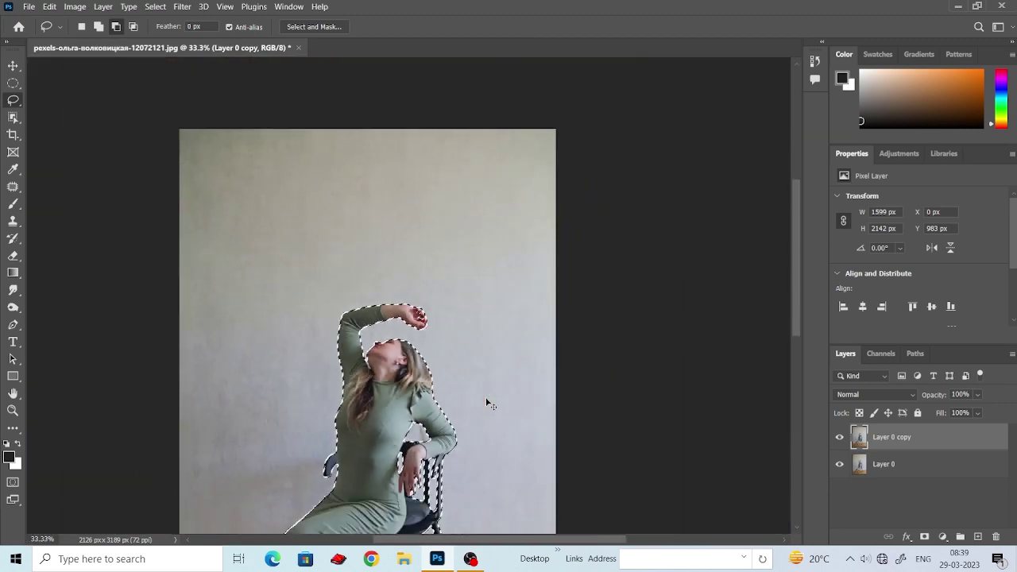
key("ctrl+minus")
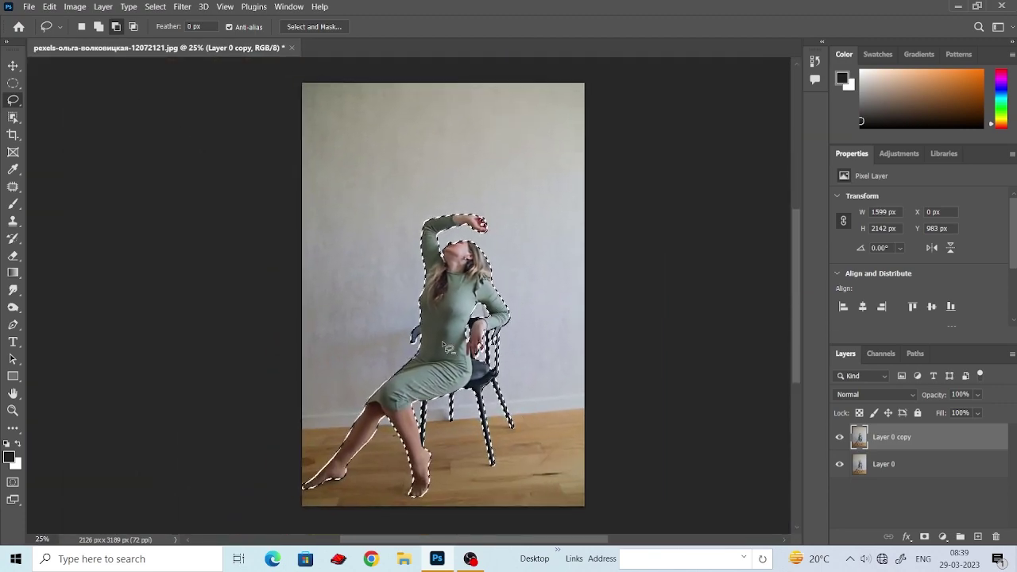
left_click(923, 537)
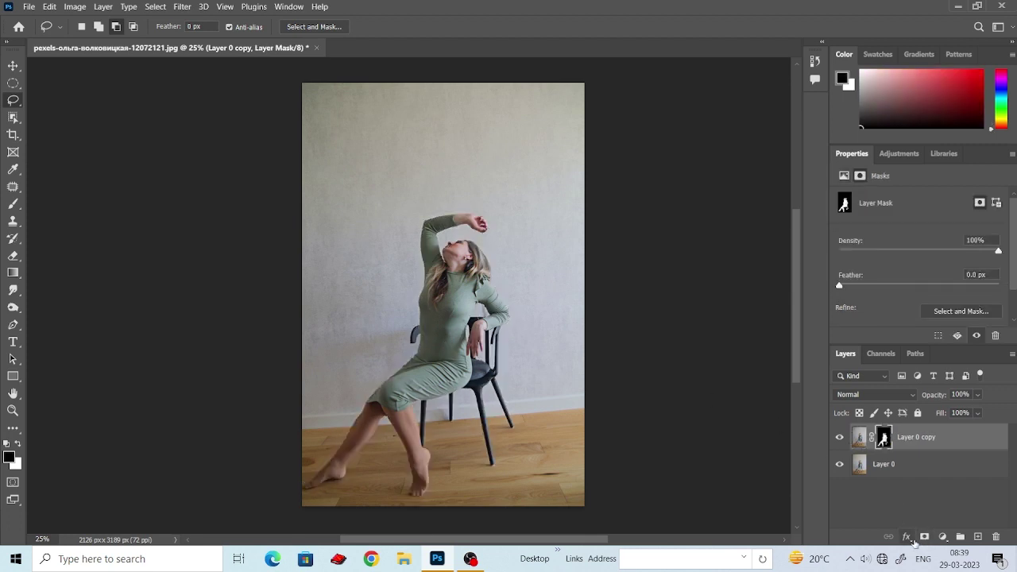
left_click(840, 466)
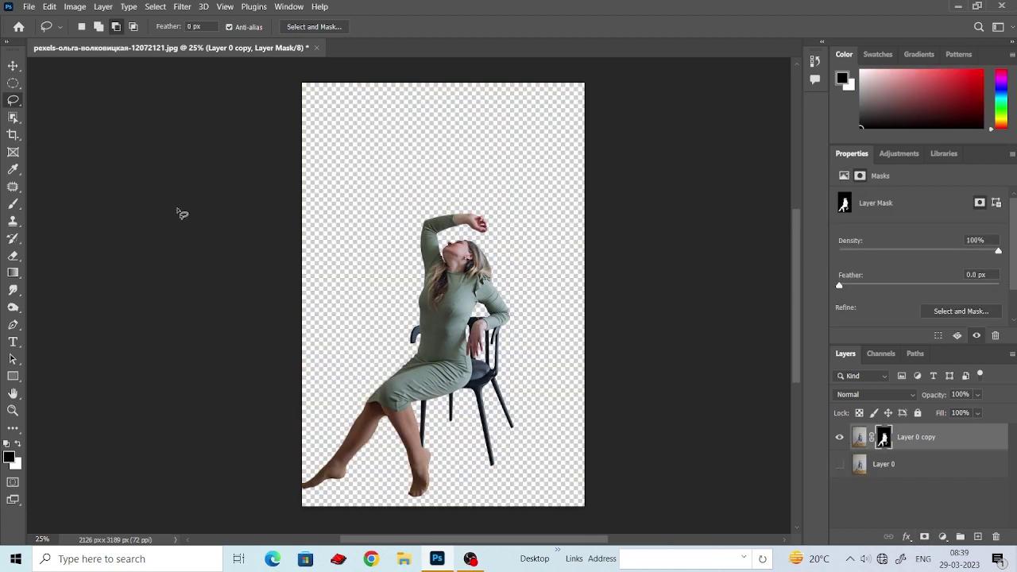
key("ctrl+z")
key("ctrl+z")
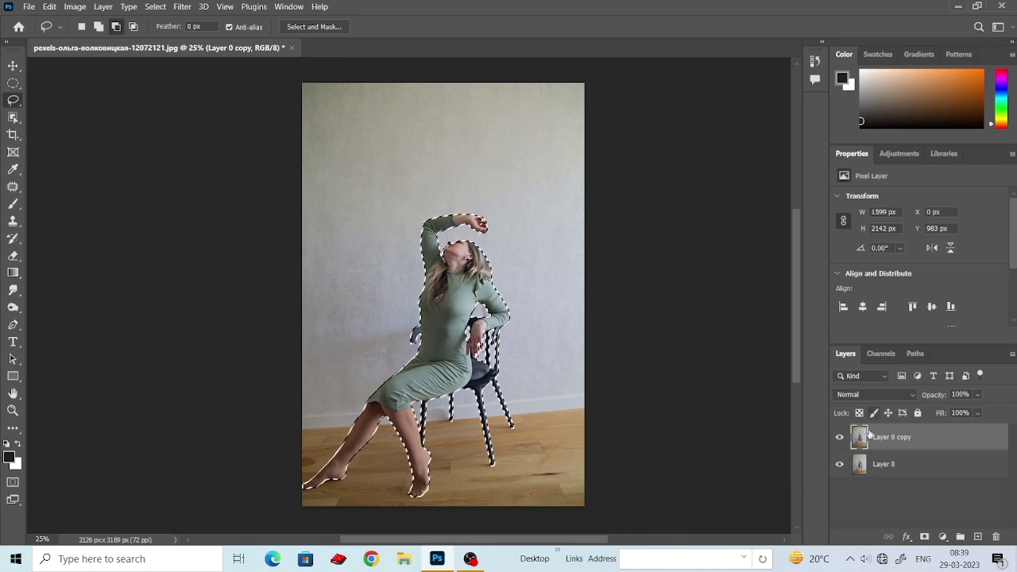
Step: Feather the selection by 1.5 px, mask Layer 0 copy with it, and hide Layer 0
left_click(155, 6)
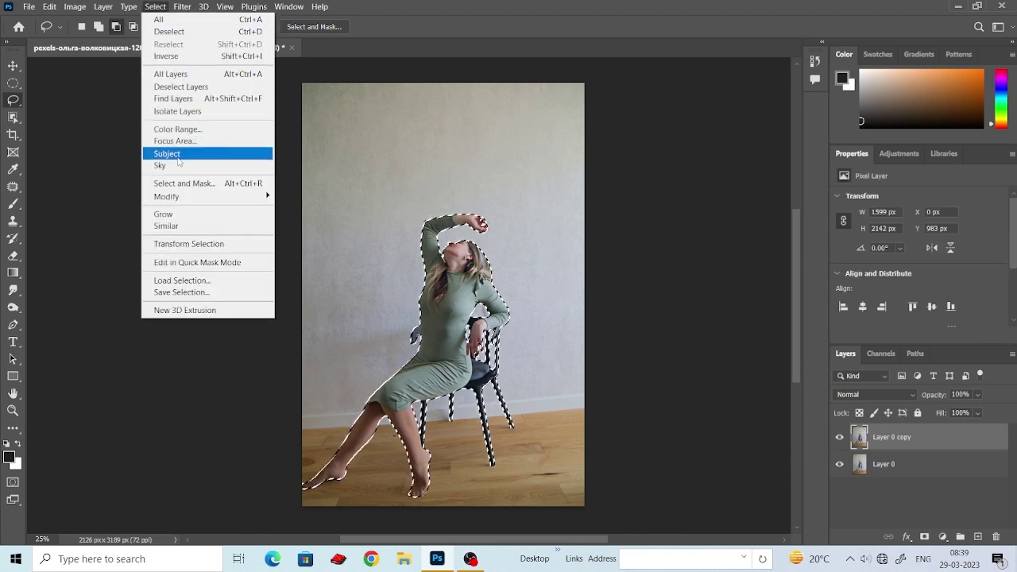
mouse_move(167, 196)
left_click(291, 245)
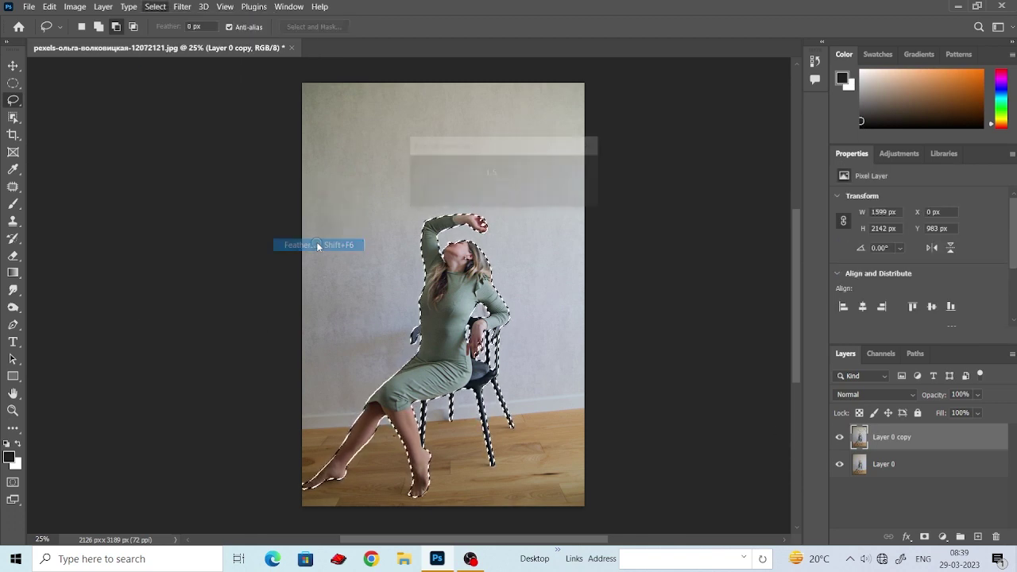
left_click(574, 170)
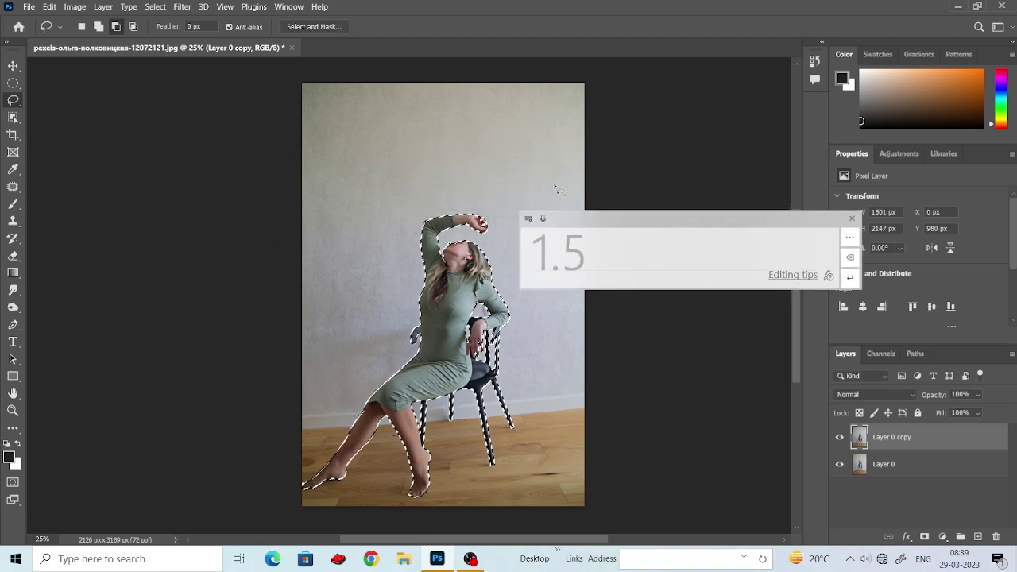
left_click(924, 537)
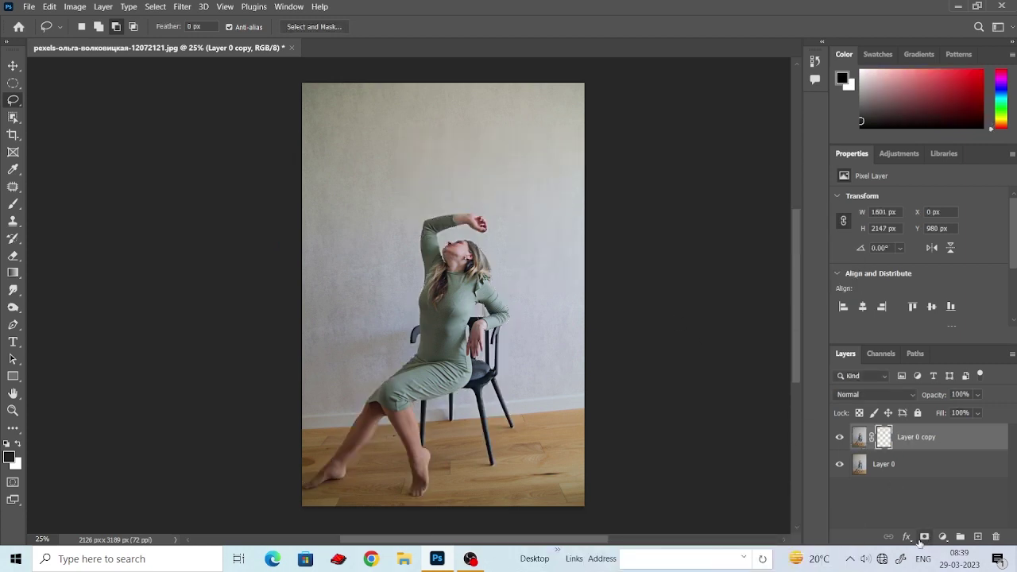
left_click(840, 464)
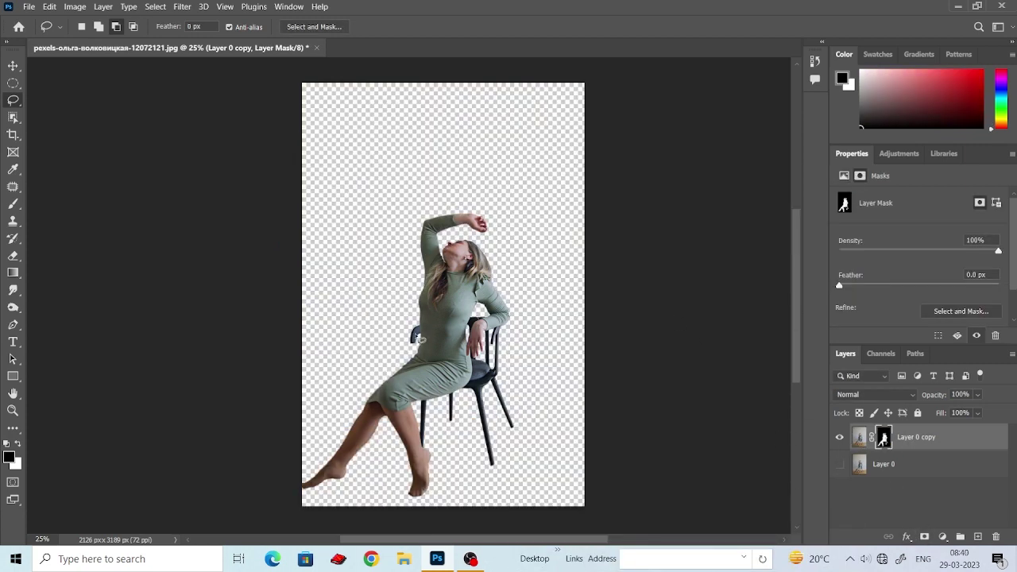
Step: Convert Layer 0 copy into a smart object
left_click(14, 67)
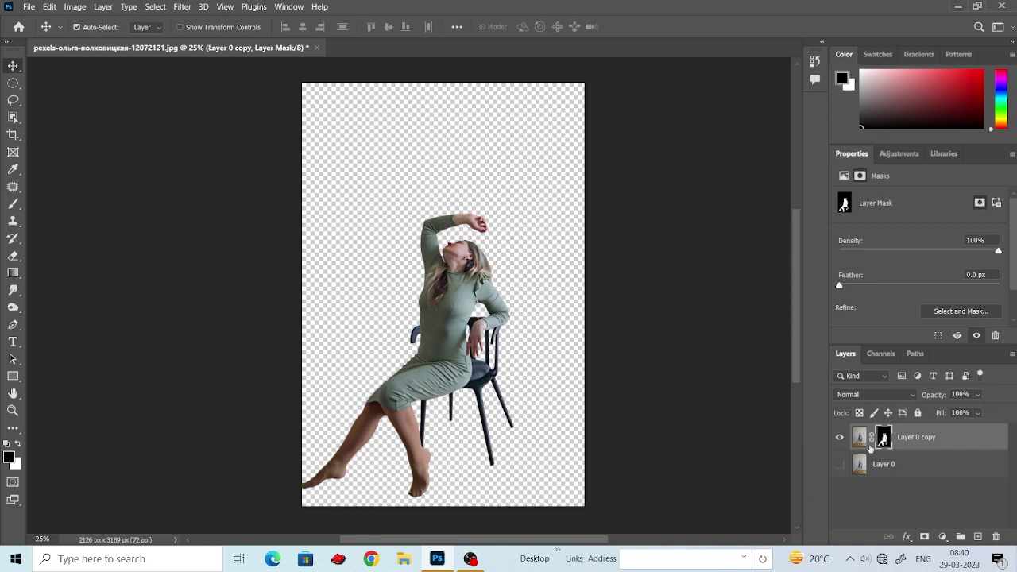
right_click(858, 437)
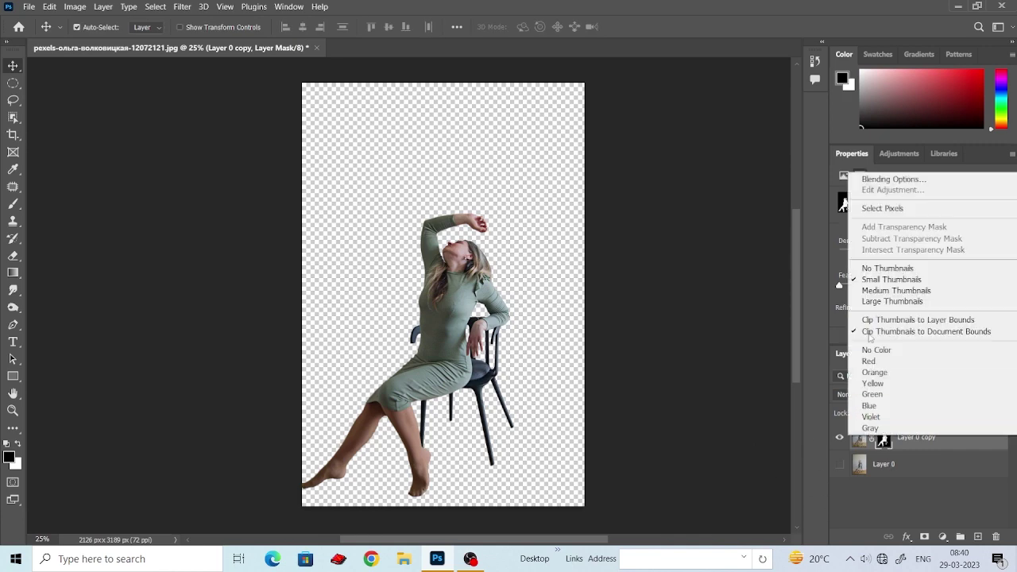
right_click(925, 445)
left_click(828, 188)
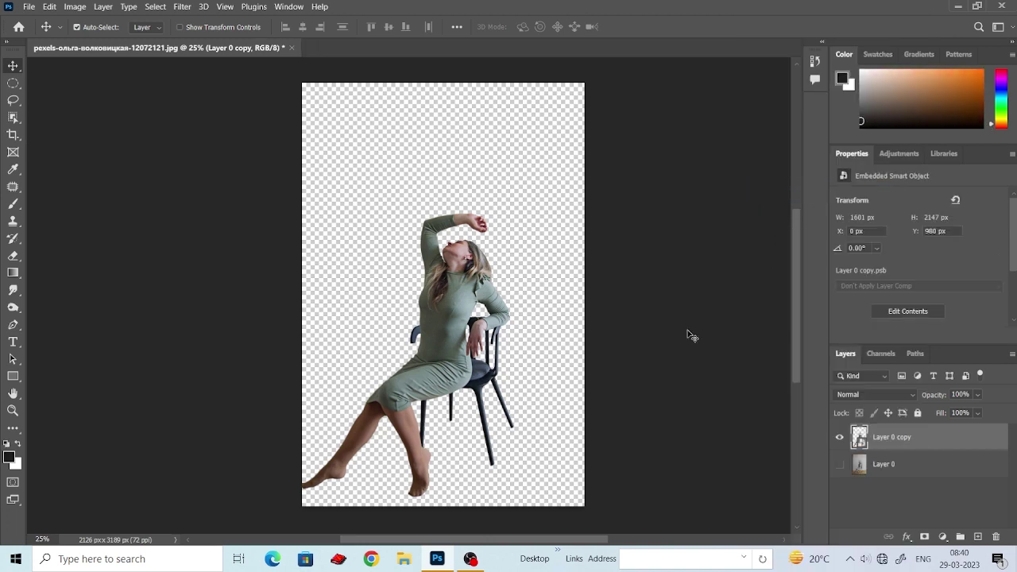
Step: Add a new Layer 2 beneath the cutout and fill it with white
key("ctrl+plus")
key("ctrl+plus")
key("ctrl+plus")
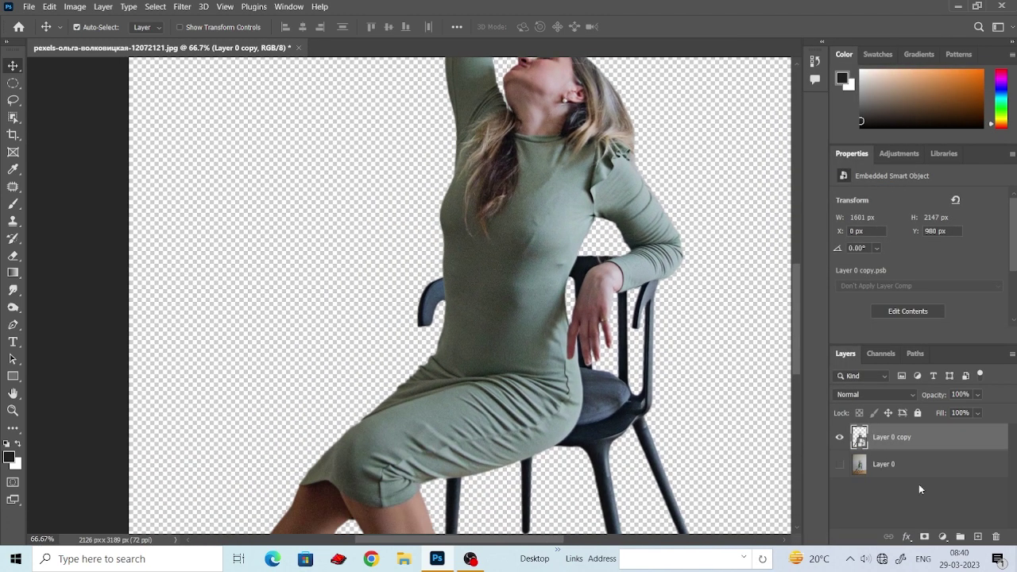
left_click(972, 538)
left_click(972, 538)
left_click_drag(905, 438, 900, 494)
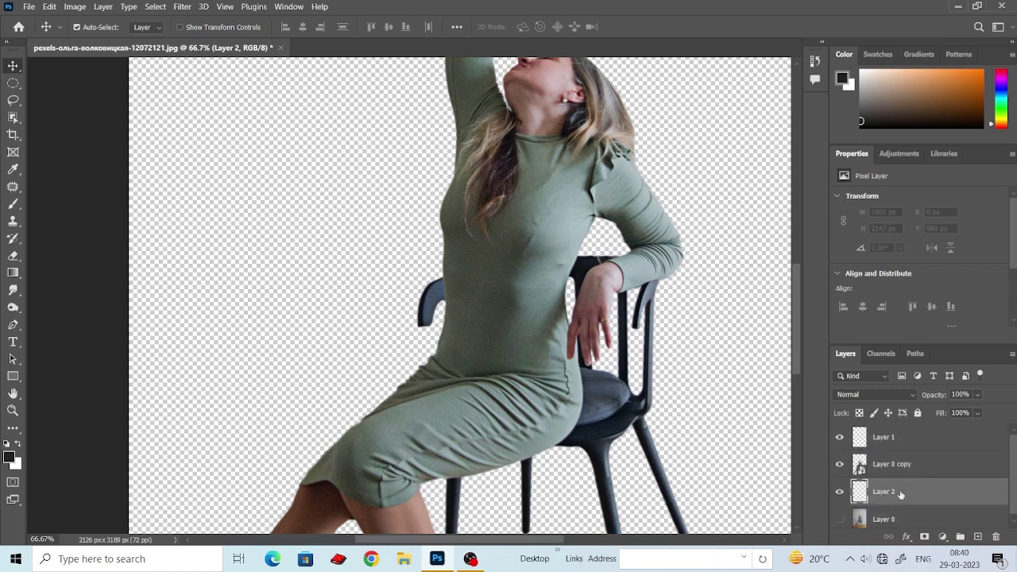
key("alt+BackSpace")
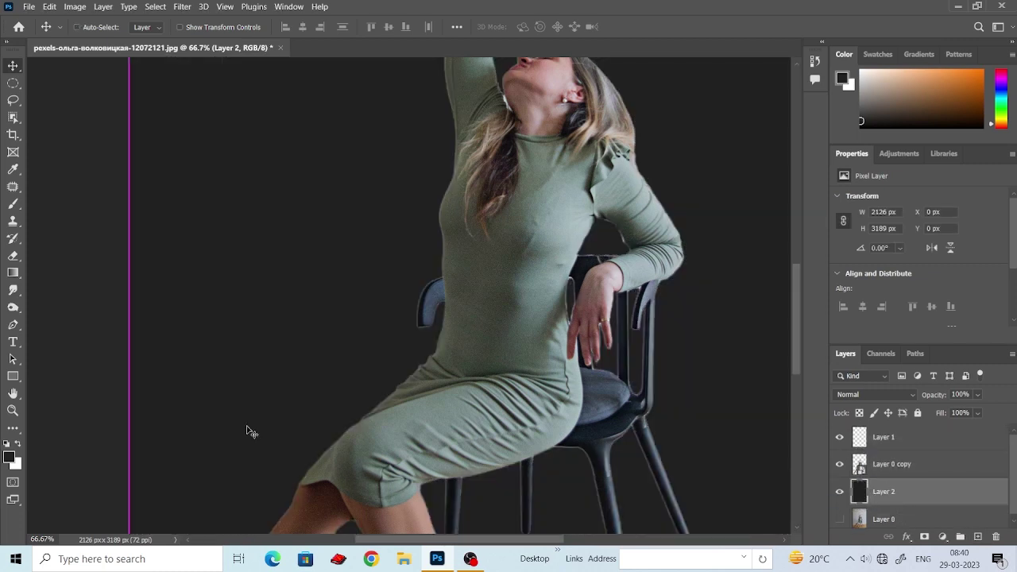
key("ctrl+BackSpace")
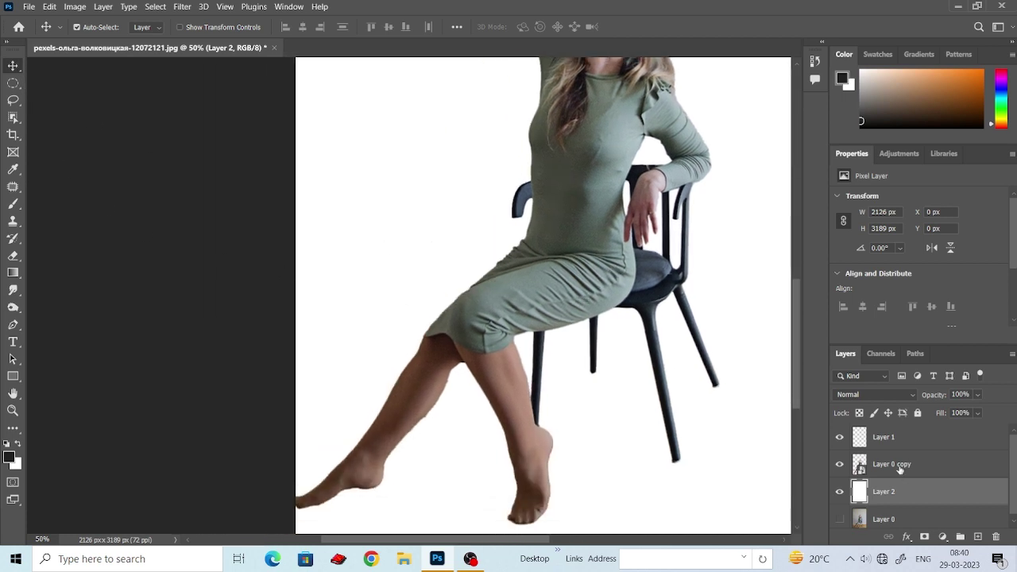
left_click(900, 465)
scroll(340, 438, "up", 3)
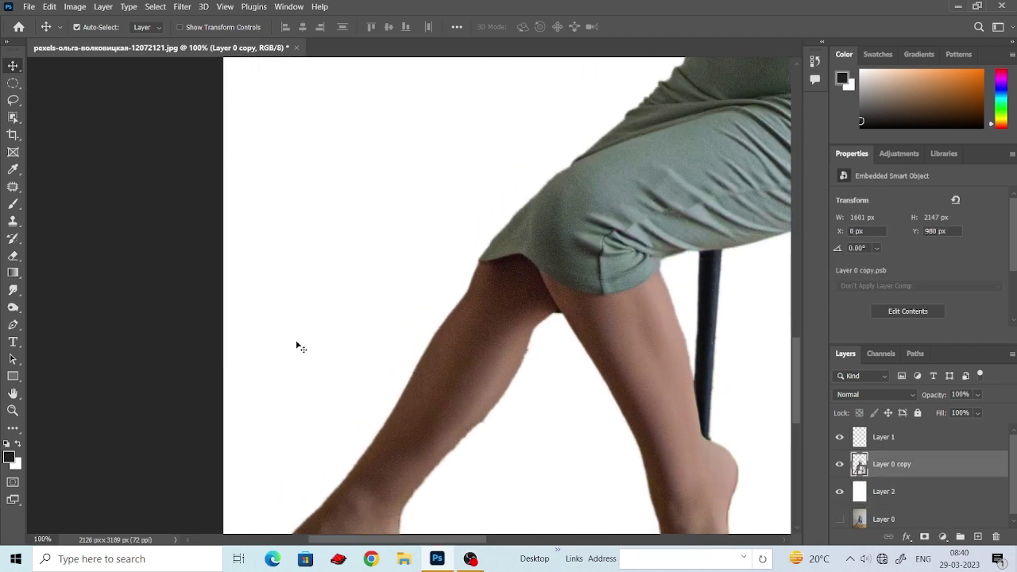
Step: Rasterize the cutout layer and smudge the rough edge of the leg at 50% strength
right_click(13, 289)
left_click(74, 313)
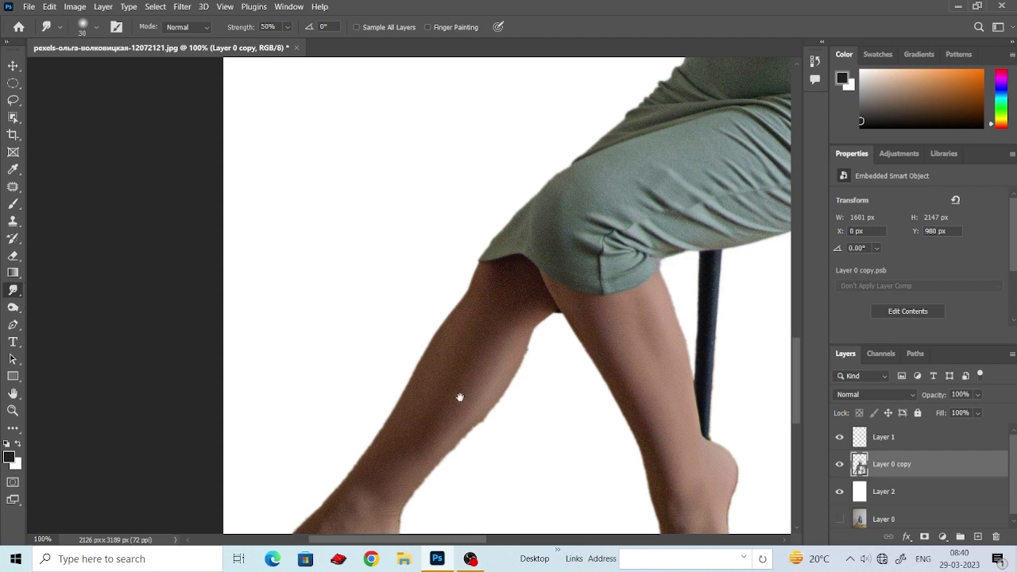
left_click_drag(461, 400, 486, 348)
right_click(904, 474)
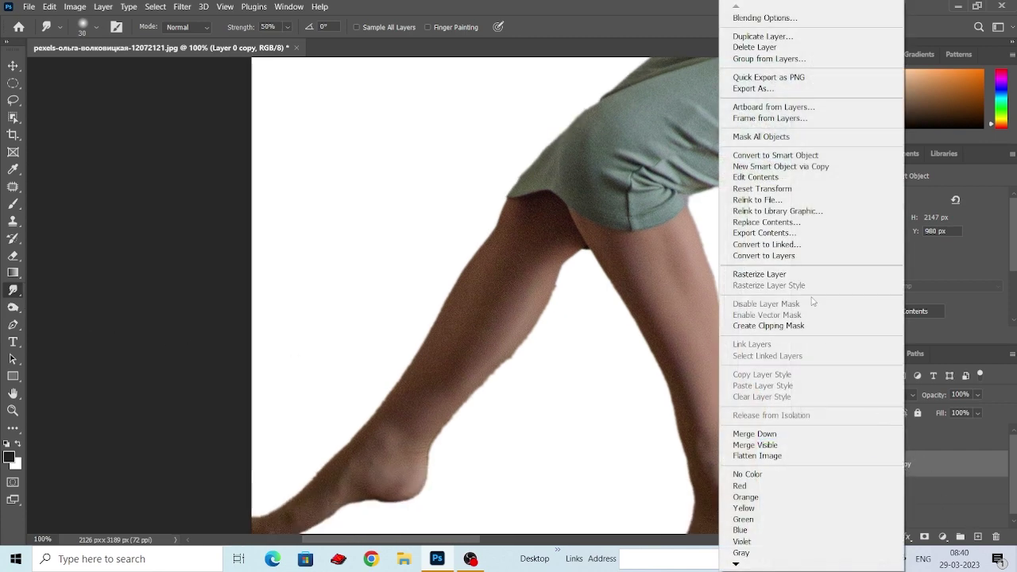
left_click(775, 274)
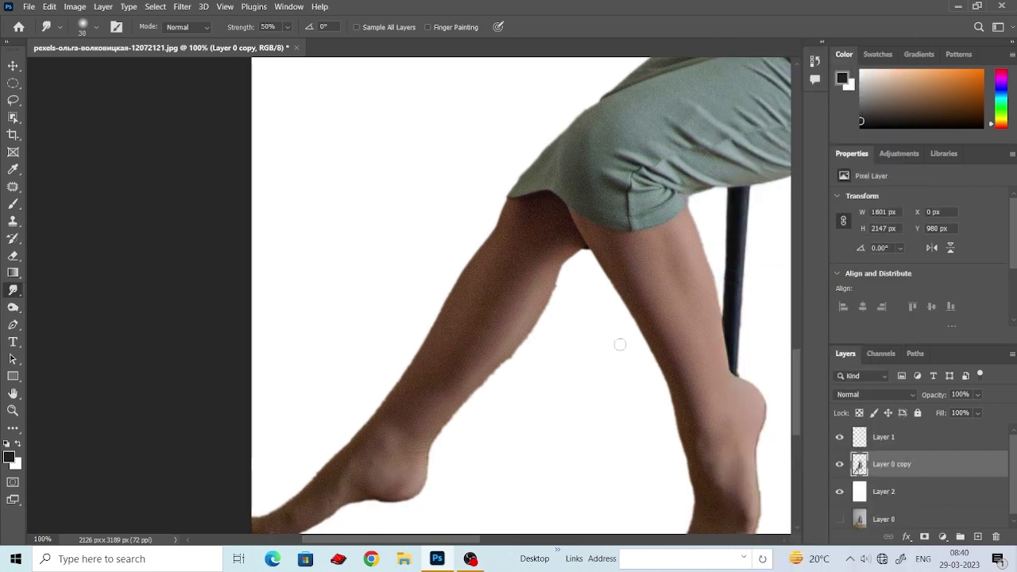
left_click_drag(556, 282, 567, 278)
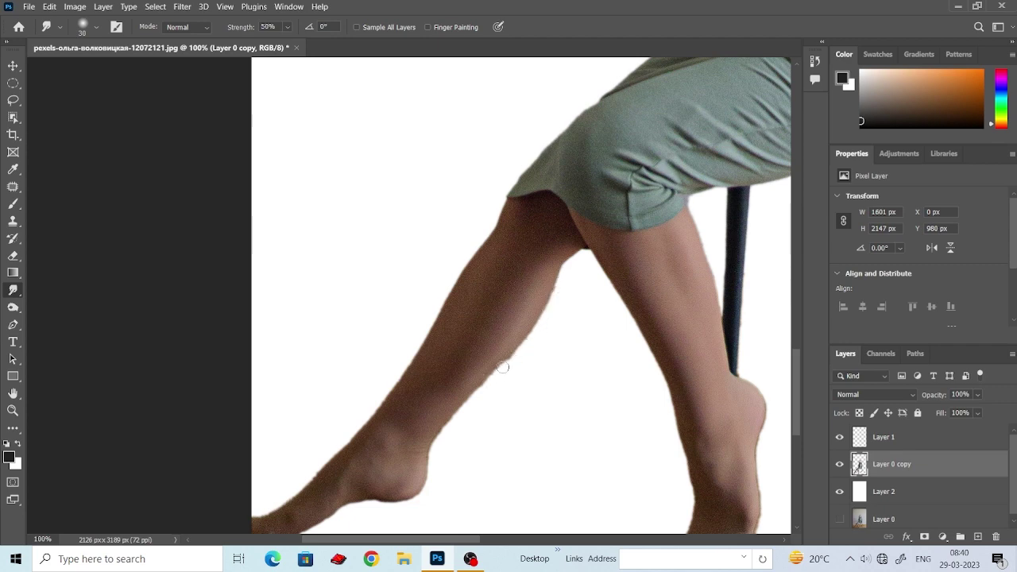
Step: Work along the lower legs, skirt, thighs and feet, smoothing their cutout edges
left_click_drag(474, 386, 505, 374)
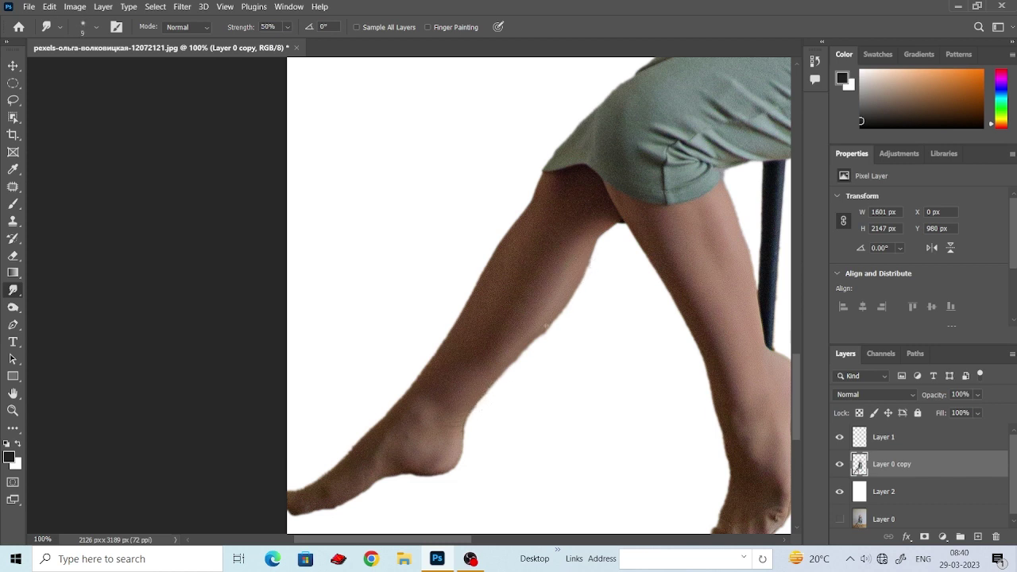
left_click_drag(518, 364, 574, 321)
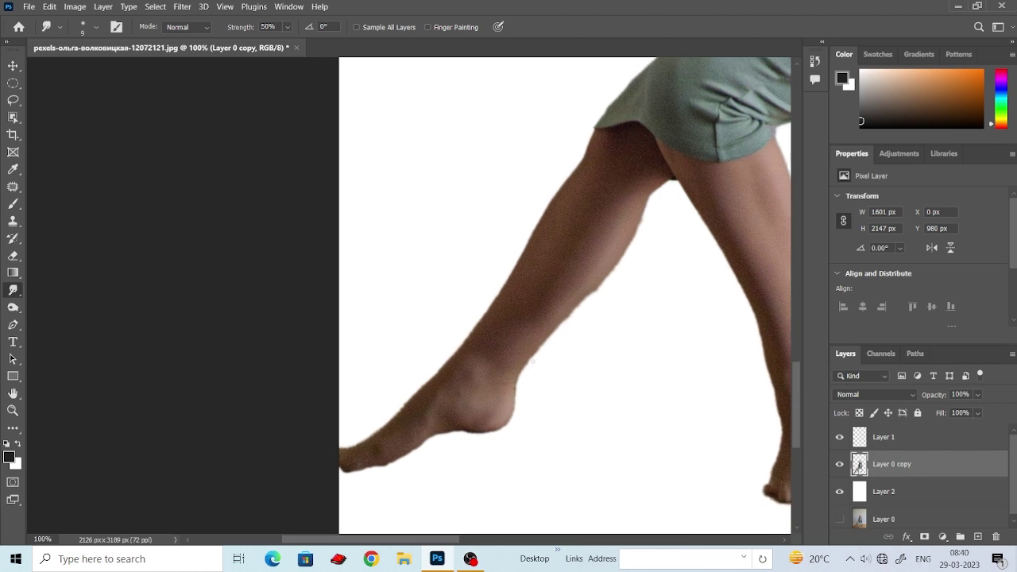
left_click_drag(355, 432, 513, 352)
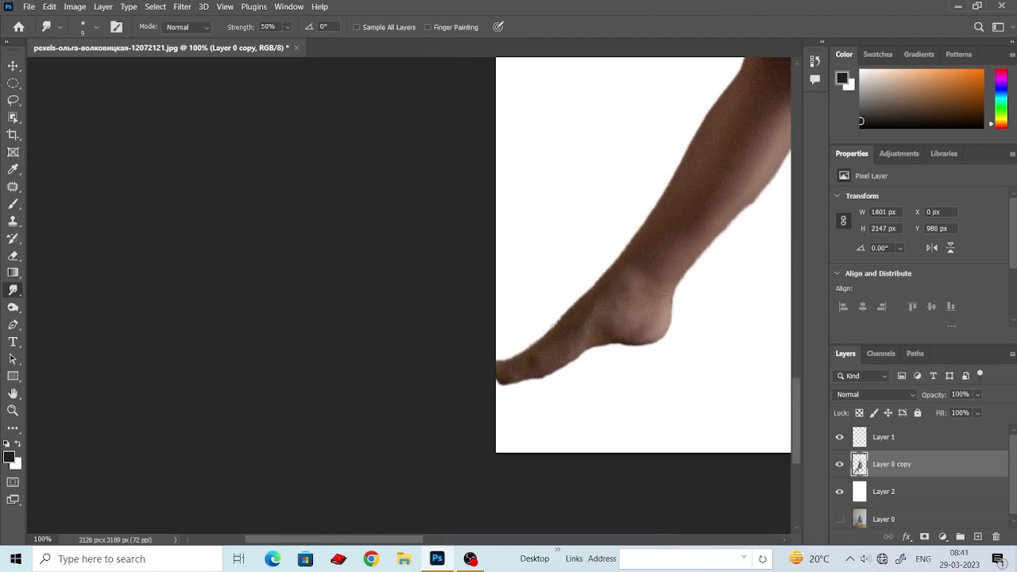
left_click_drag(579, 297, 512, 366)
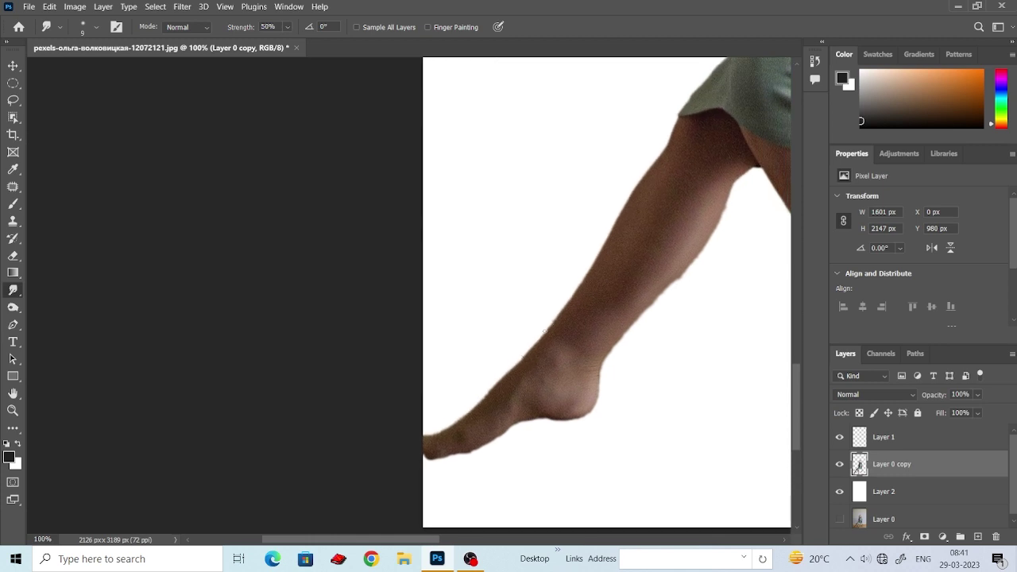
left_click_drag(567, 296, 495, 381)
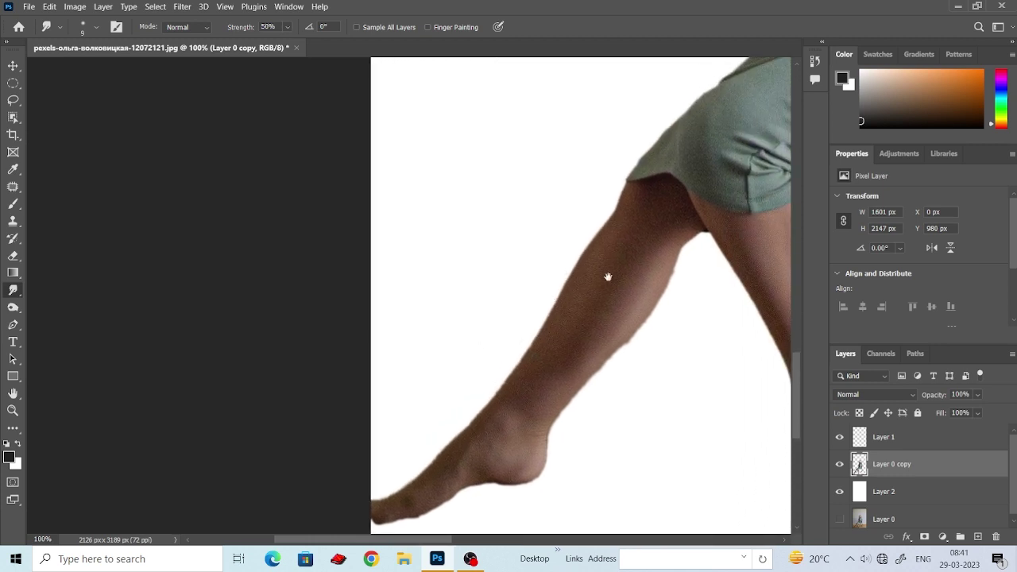
left_click_drag(608, 277, 643, 197)
left_click_drag(522, 386, 617, 322)
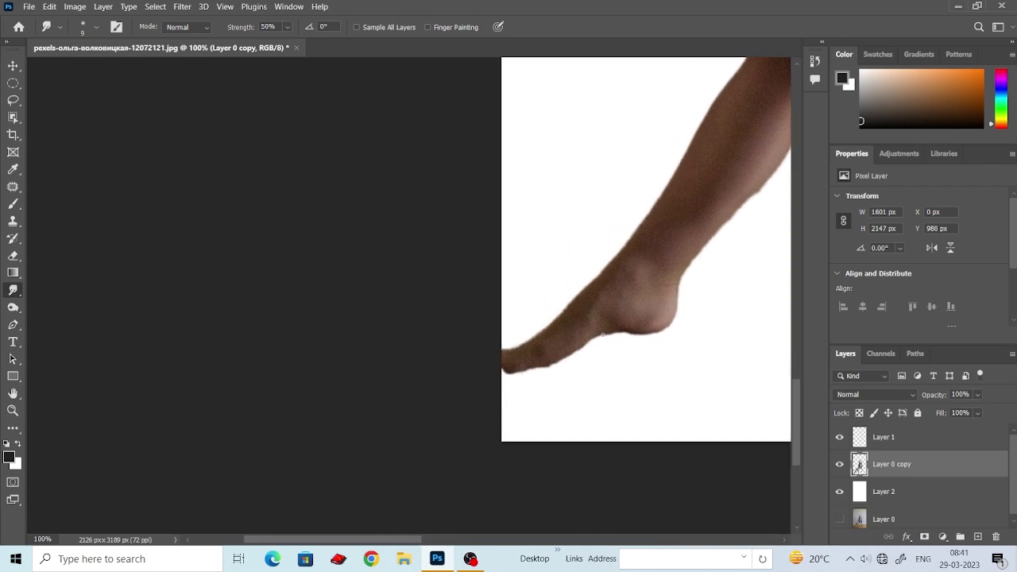
left_click_drag(649, 333, 522, 397)
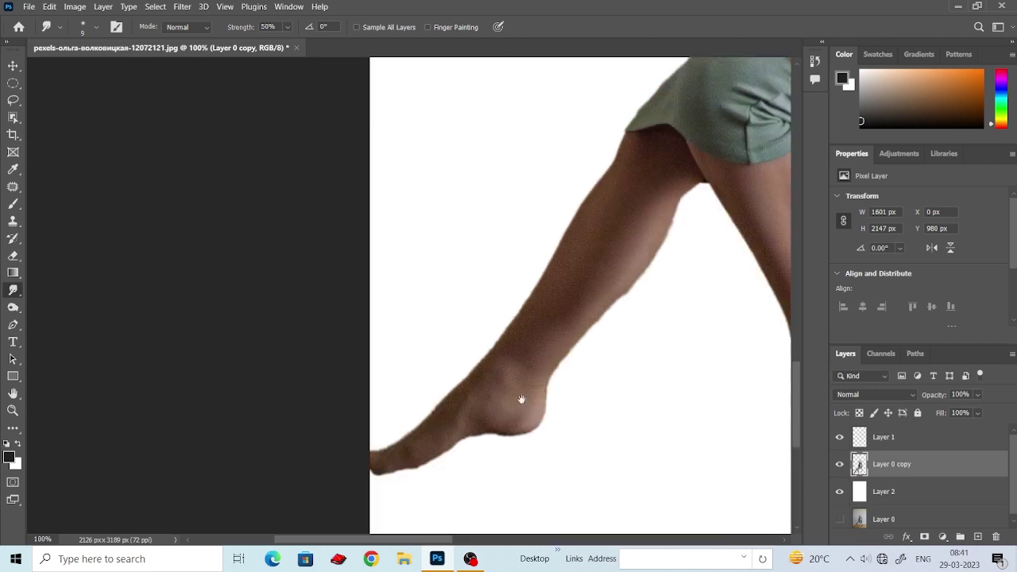
left_click_drag(763, 207, 601, 301)
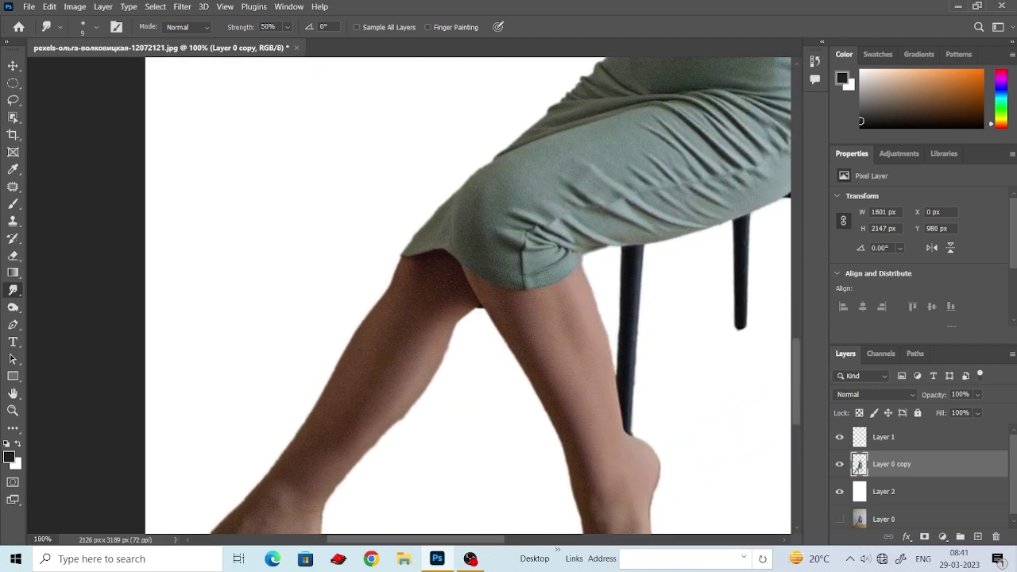
left_click_drag(619, 372, 612, 283)
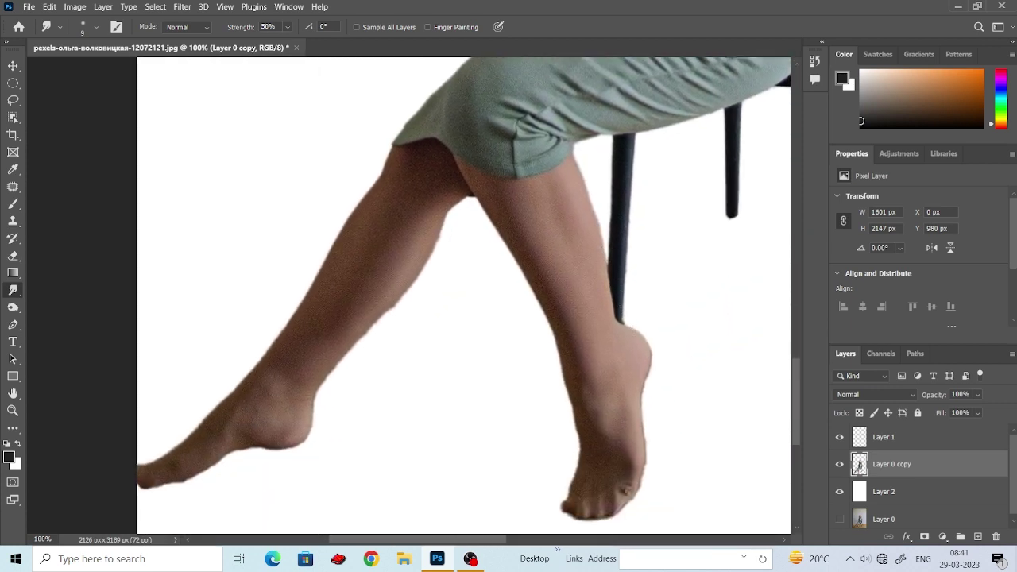
left_click_drag(636, 341, 628, 301)
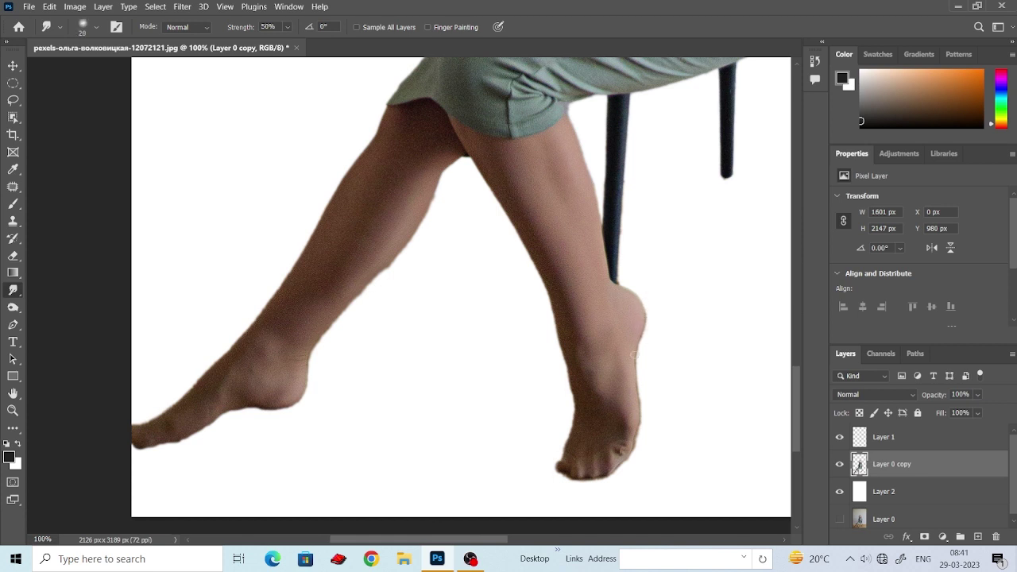
left_click_drag(637, 365, 645, 333)
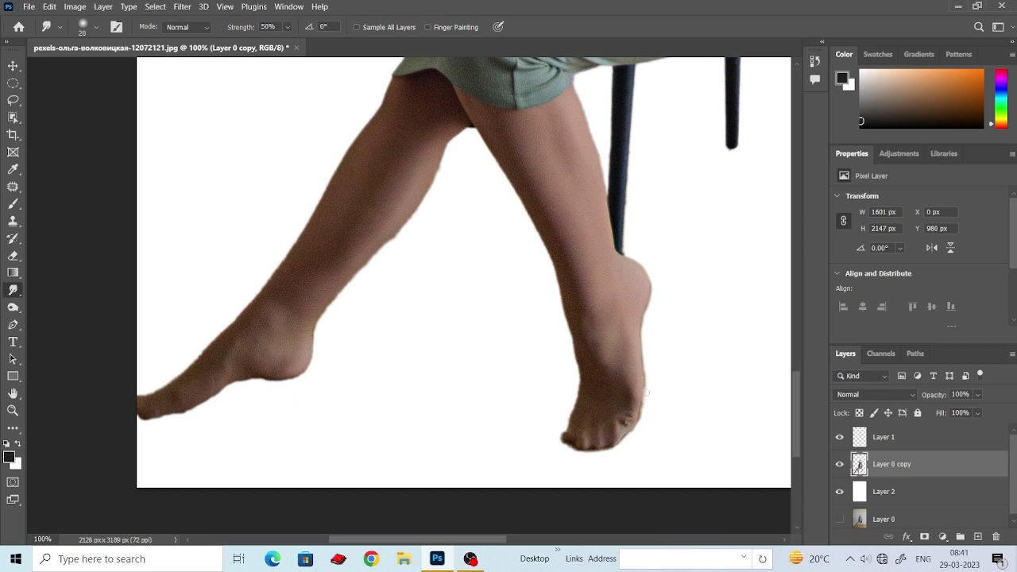
left_click_drag(645, 405, 648, 362)
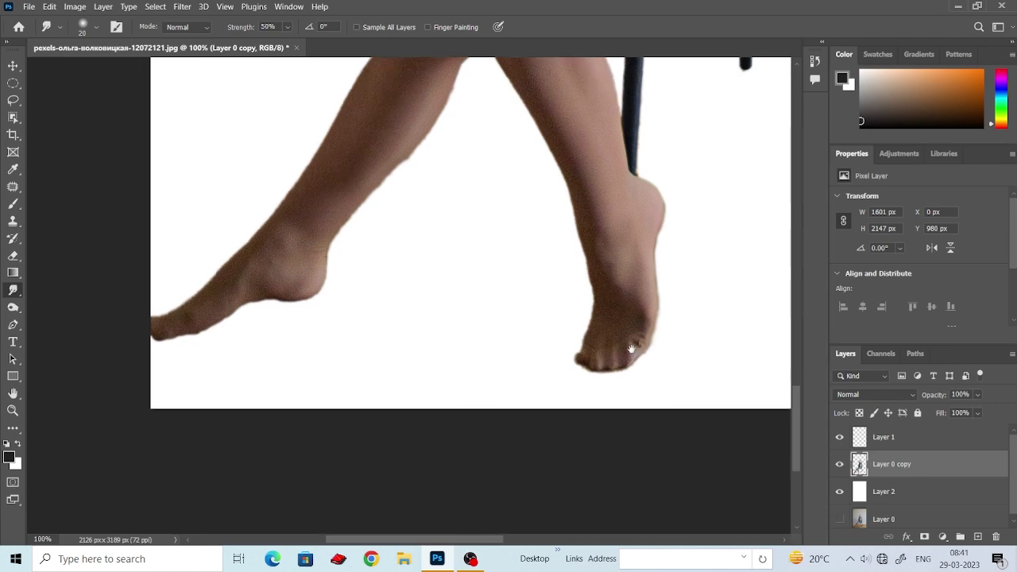
left_click_drag(646, 382, 658, 345)
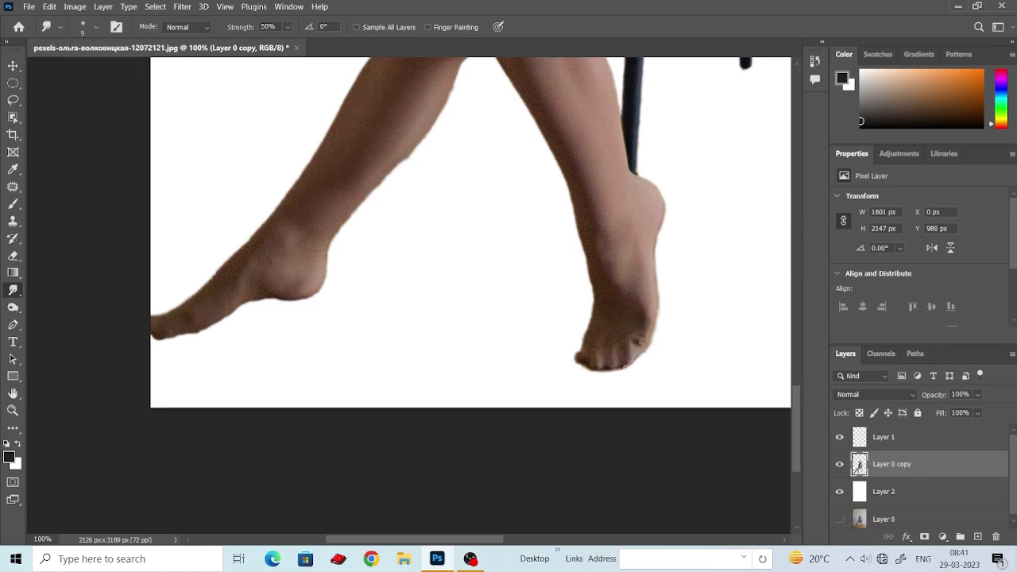
Step: Zoom out and recentre the view to show the whole figure
scroll(605, 368, "up", 5)
scroll(620, 356, "up", 8)
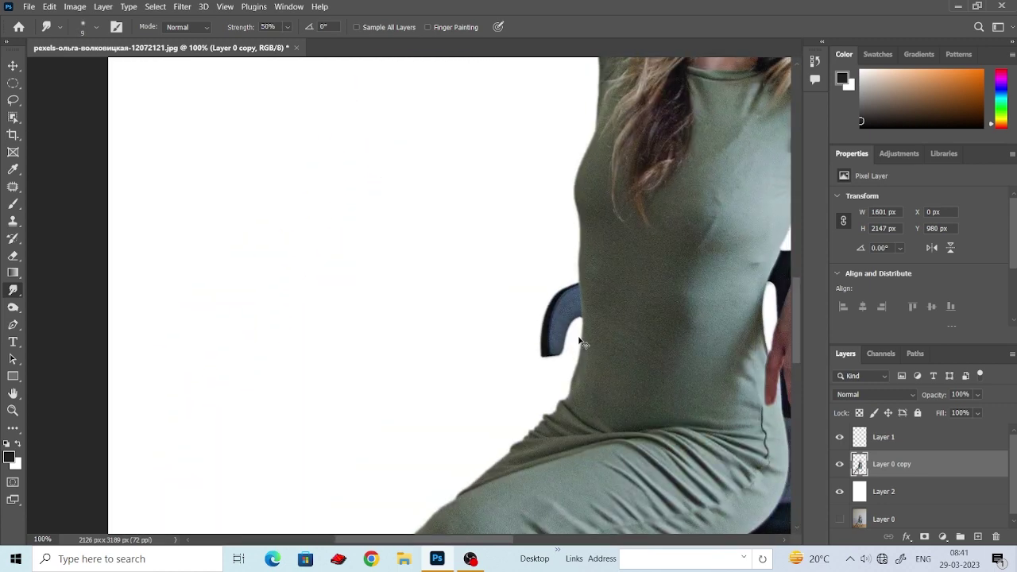
key("ctrl+minus")
key("ctrl+minus")
left_click_drag(573, 202, 549, 220)
key("ctrl+minus")
key("ctrl+minus")
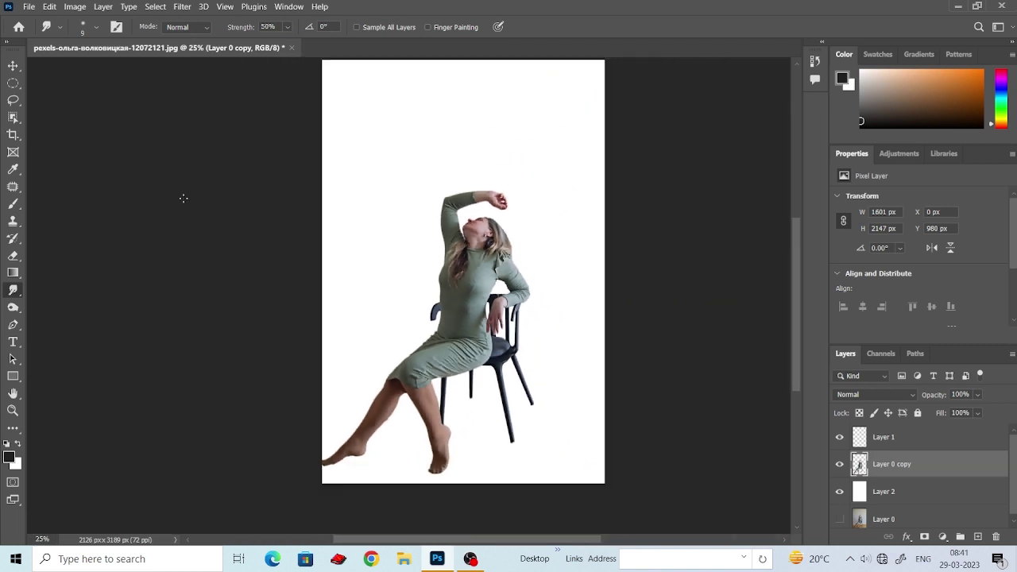
Step: Add a blue Barlow Condensed Bold 1296 pt letter O and move it over the woman's torso
left_click(11, 65)
left_click(14, 341)
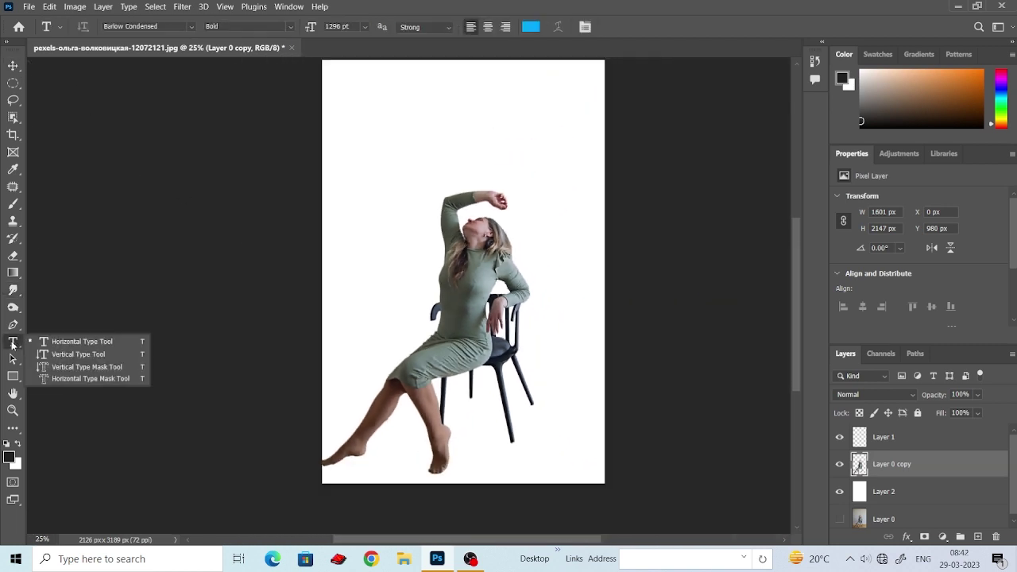
left_click(54, 339)
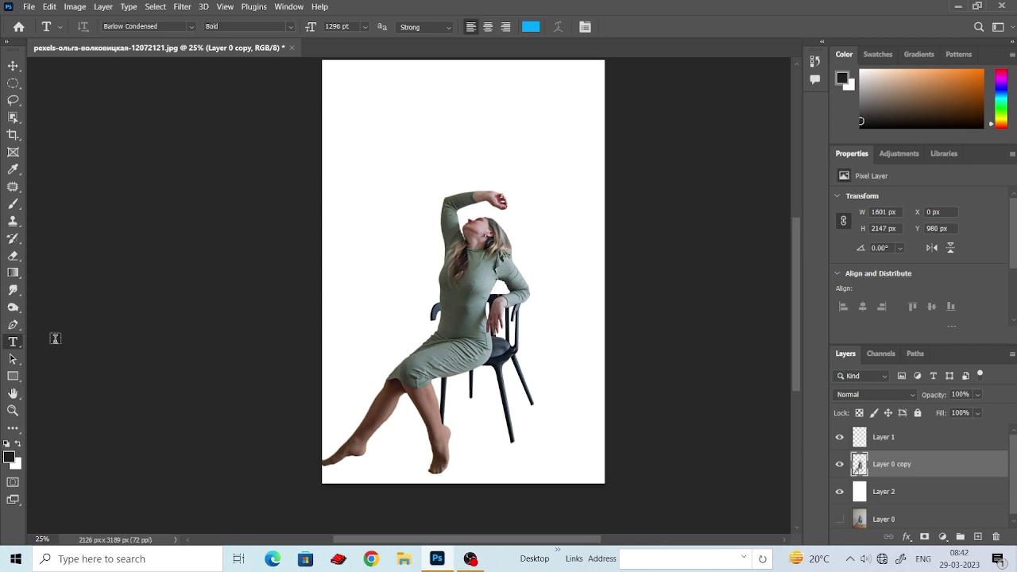
left_click(394, 235)
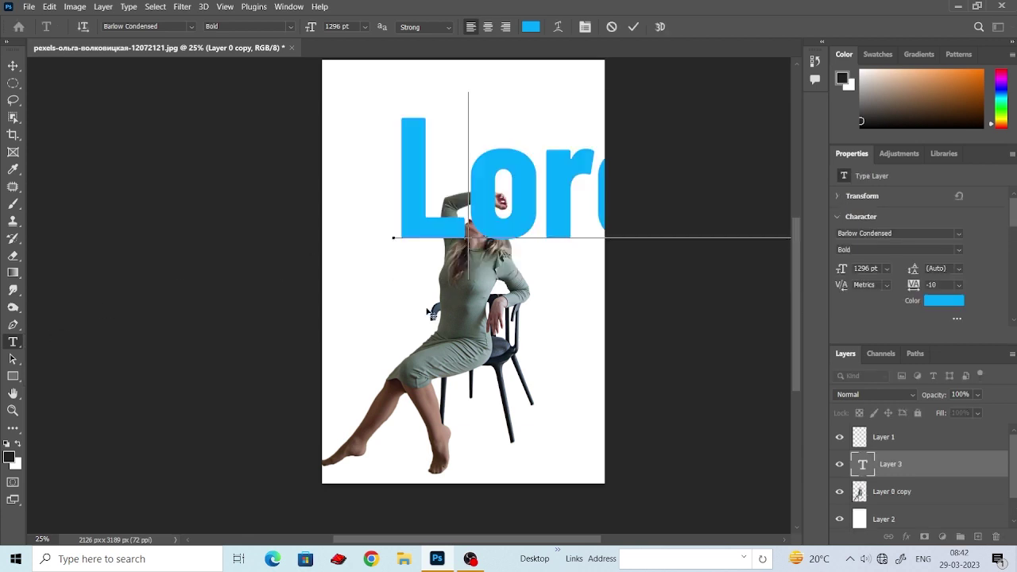
type("0")
key("ctrl+Return")
key("v")
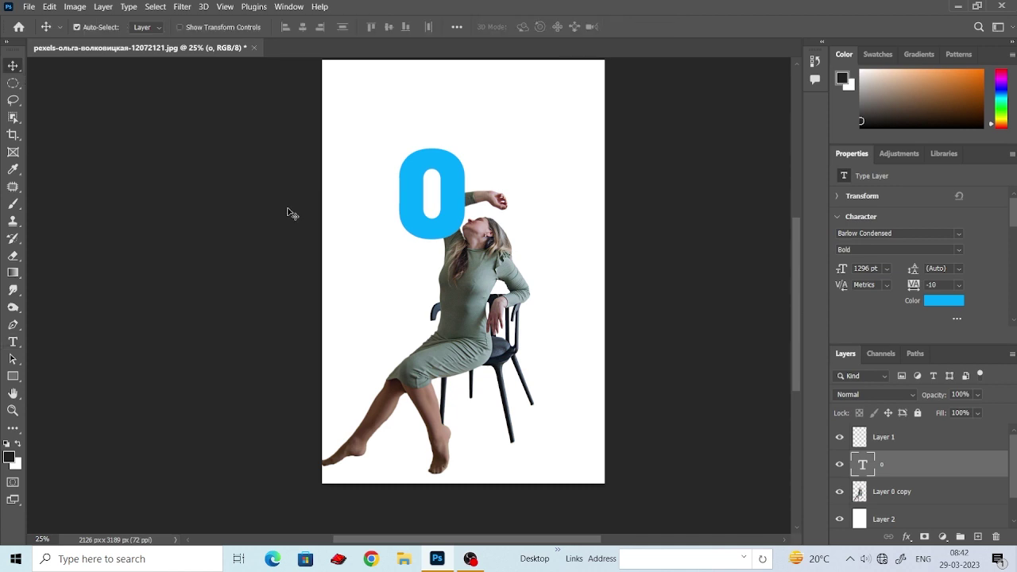
mouse_move(435, 225)
left_mouse_down()
mouse_move(465, 292)
mouse_move(499, 322)
left_mouse_up()
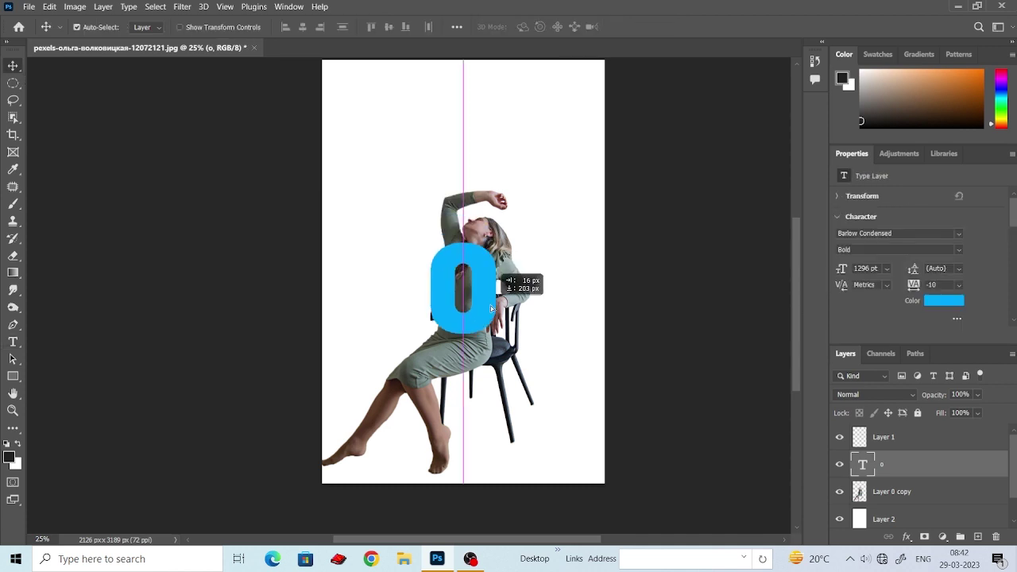
Step: Free-transform the O, roughly doubling its size and centring it horizontally
key("ctrl+t")
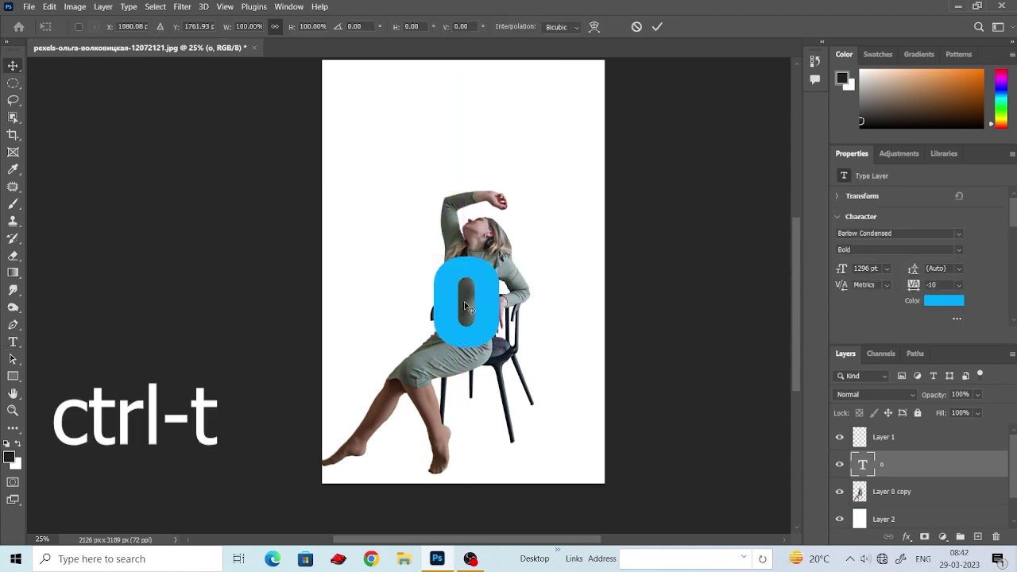
left_click_drag(512, 418, 637, 520)
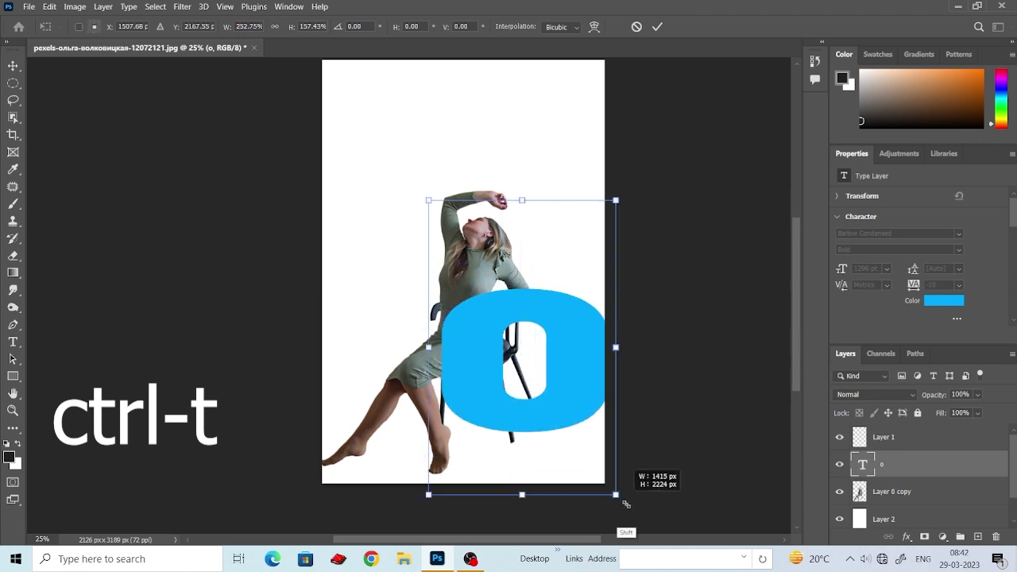
mouse_move(528, 349)
left_mouse_down()
mouse_move(515, 271)
mouse_move(493, 277)
left_mouse_up()
left_click_drag(534, 459, 581, 523)
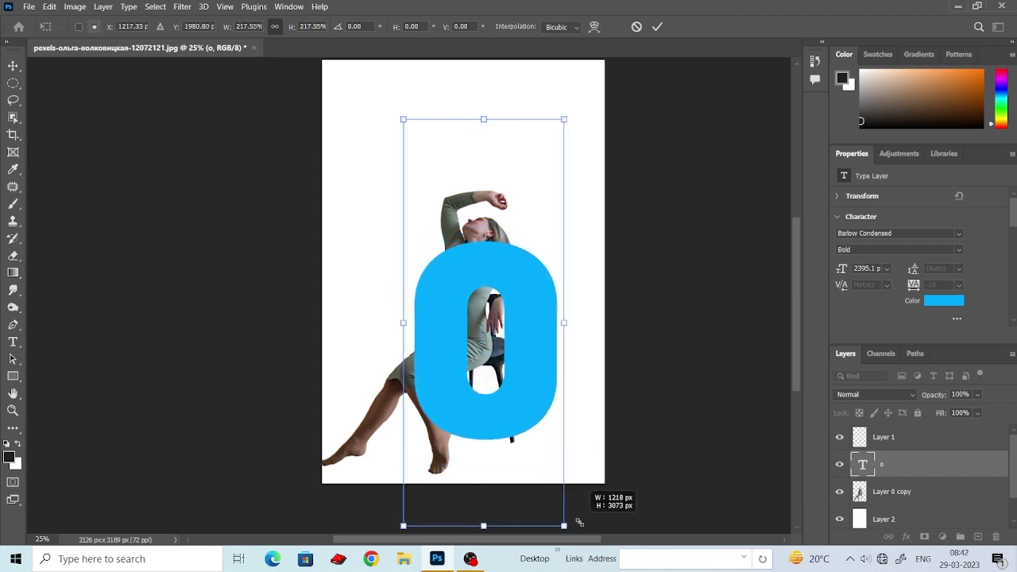
left_click_drag(536, 416, 515, 406)
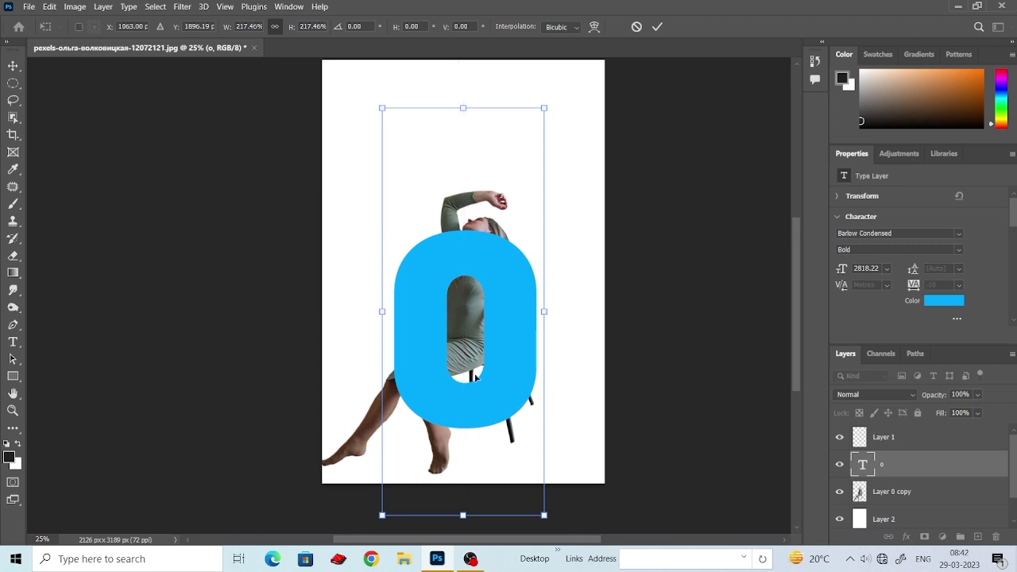
key("ctrl+minus")
key("ctrl+plus")
key("ctrl+plus")
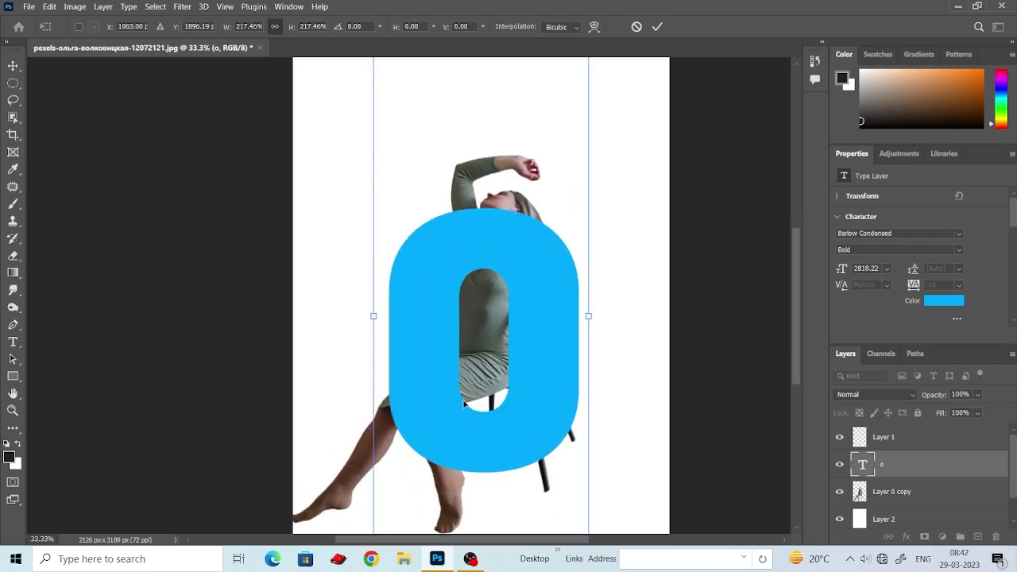
Step: Fine-tune the O to about 204% (2642.63 pt), position it over the woman, and commit
scroll(512, 392, "down", 1)
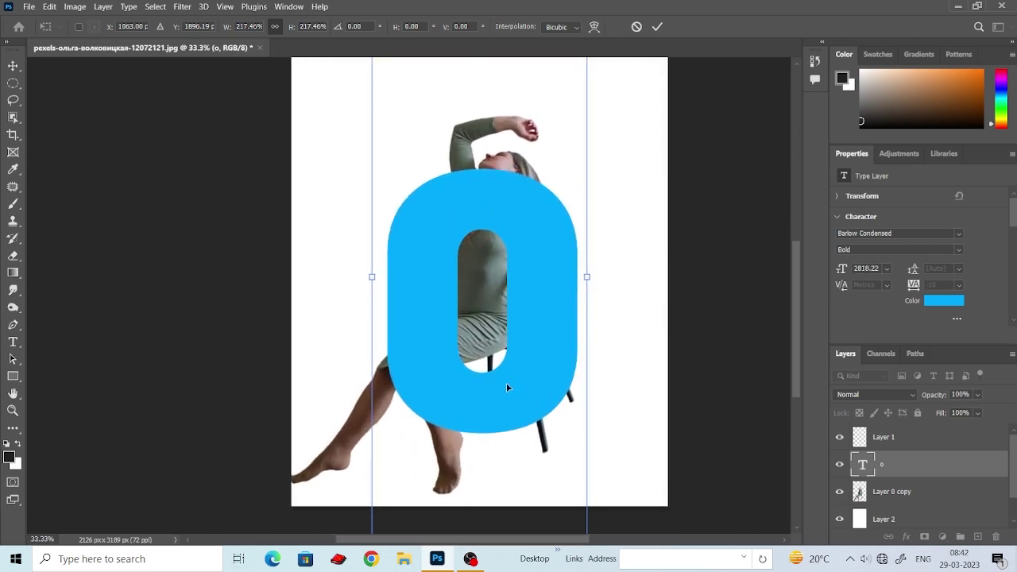
scroll(508, 388, "down", 3)
left_click_drag(603, 429, 596, 411)
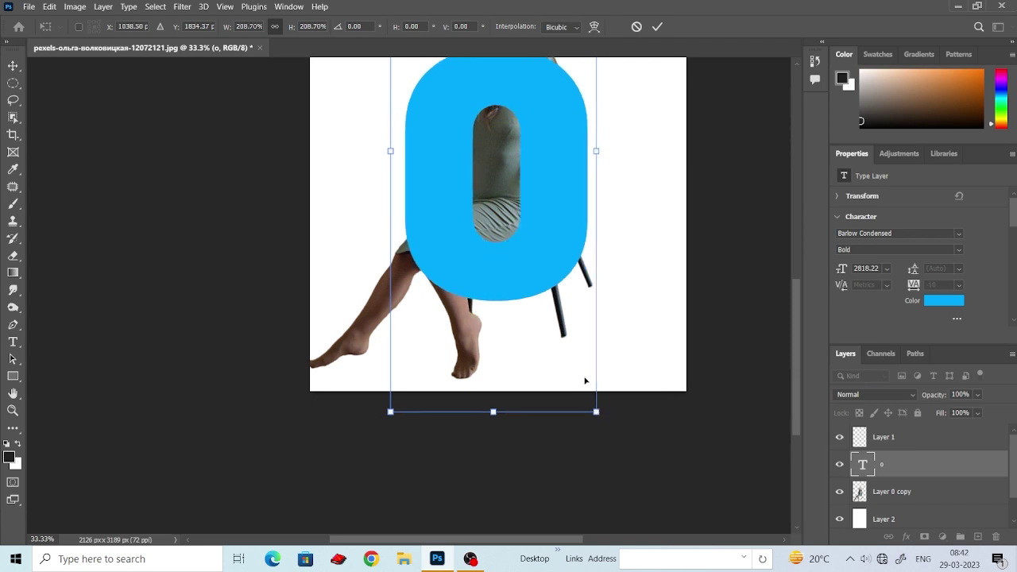
scroll(585, 381, "up", 3)
left_click_drag(572, 279, 573, 296)
scroll(572, 302, "down", 1)
left_click_drag(633, 483, 628, 471)
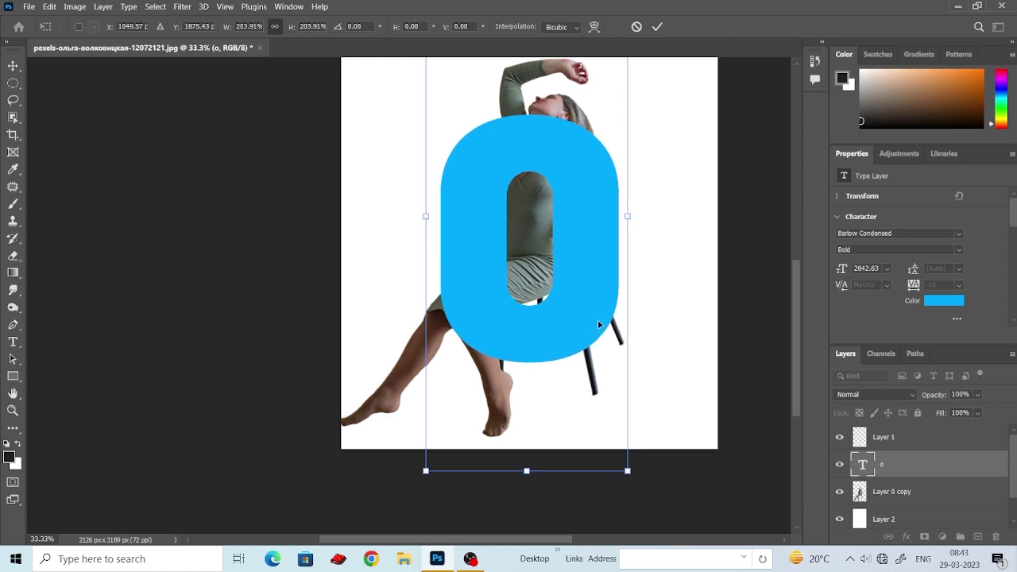
key("Left")
key("Left")
key("Left")
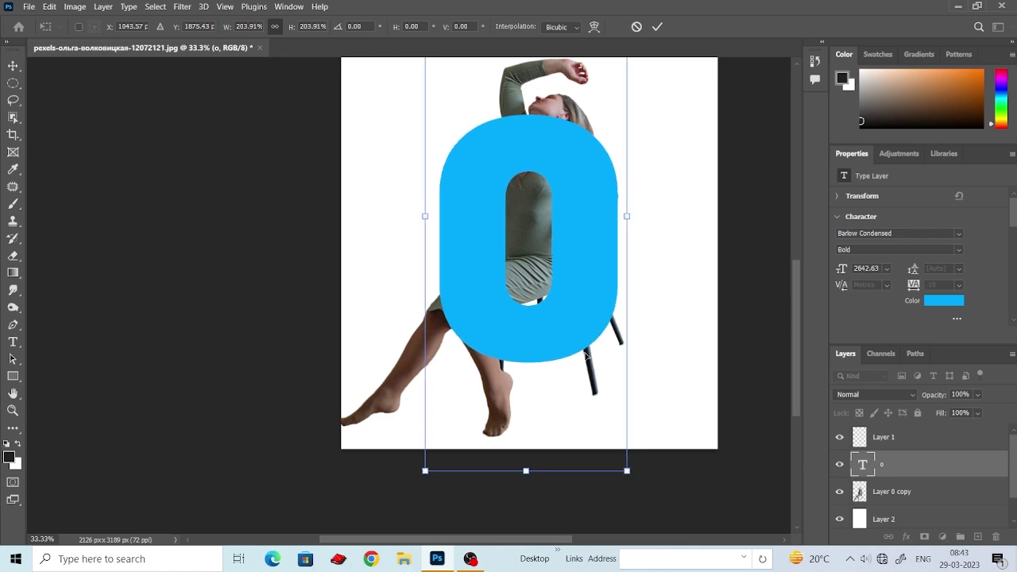
mouse_move(585, 355)
left_mouse_down()
mouse_move(597, 367)
mouse_move(590, 348)
left_mouse_up()
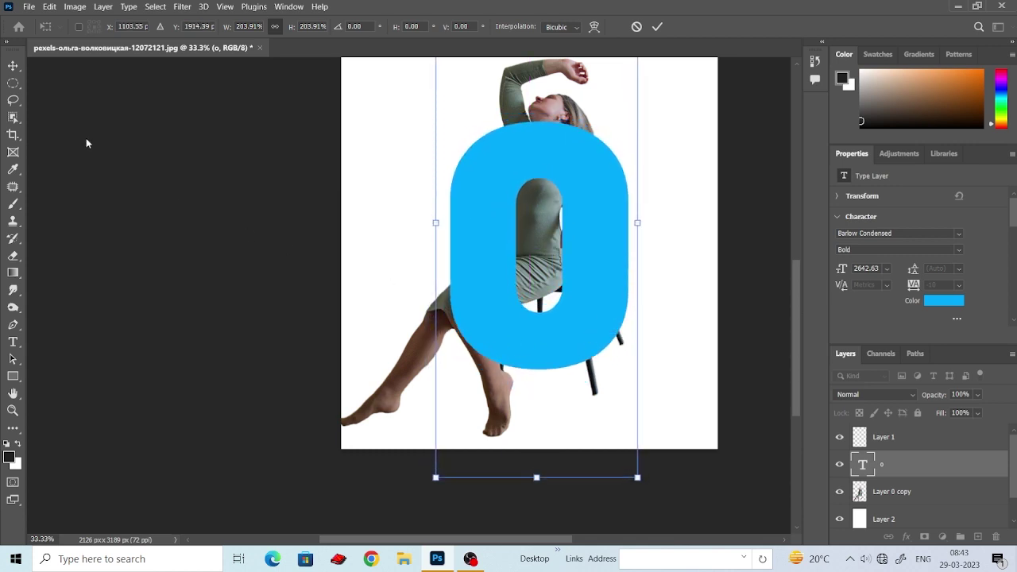
left_click(13, 65)
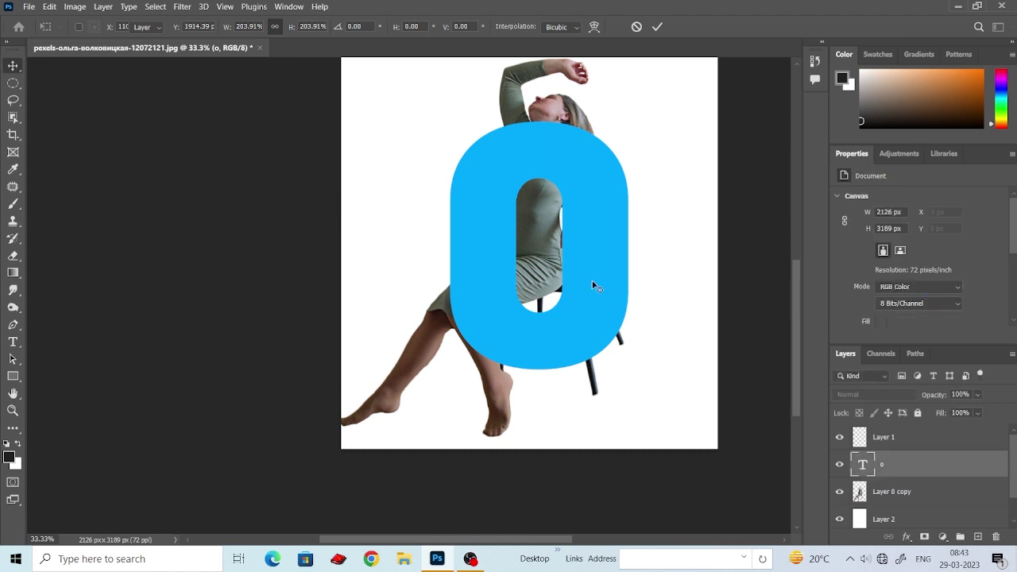
left_click(605, 307)
Step: Nudge the O a few pixels left and right, then zoom out
key("Left")
key("Left")
key("Left")
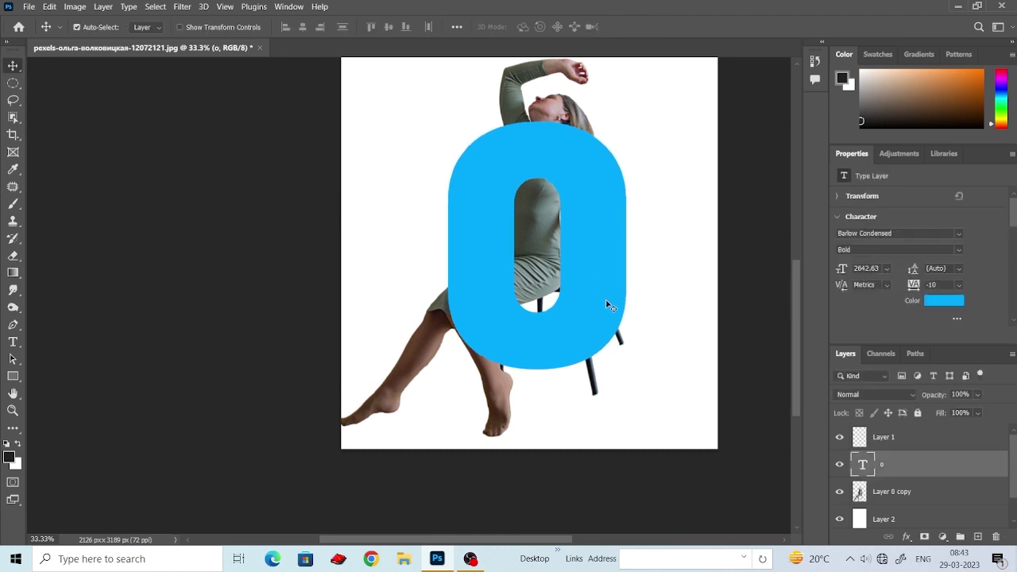
key("Left")
key("Left")
key("Left")
key("Left")
key("Left")
key("Left")
key("Left")
key("Left")
key("Left")
key("Left")
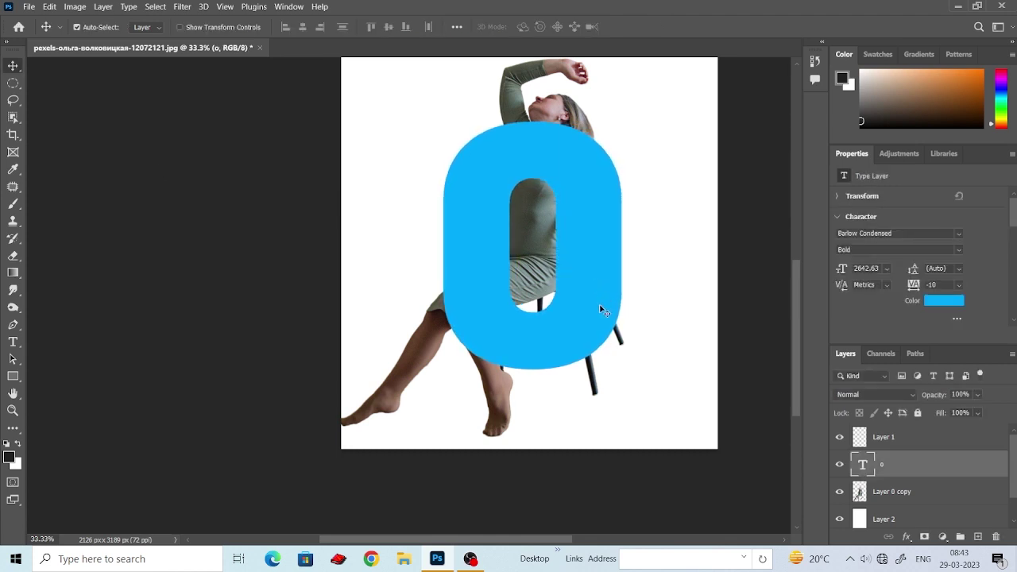
key("Left")
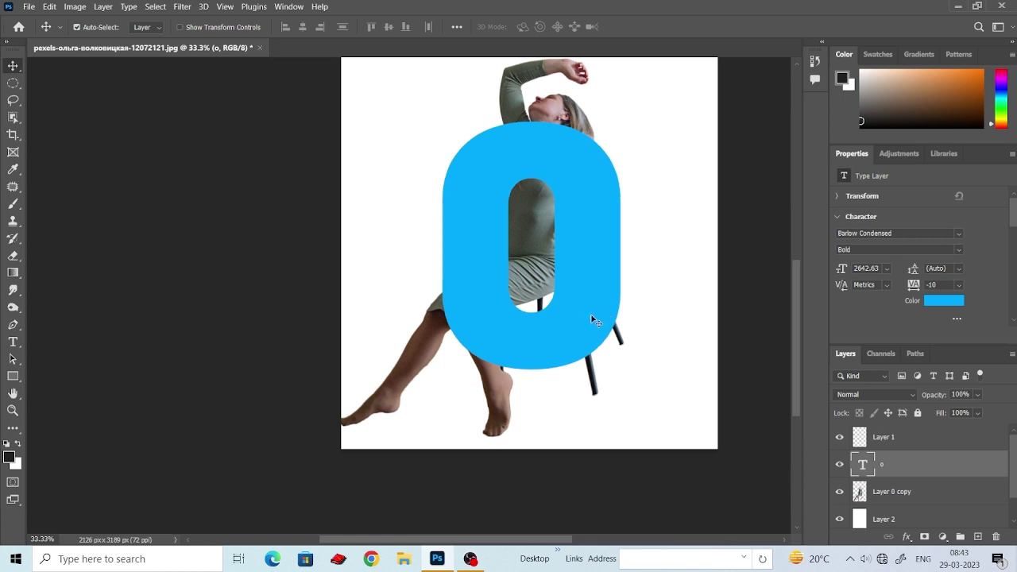
key("shift+Right")
key("ctrl+minus")
key("ctrl+minus")
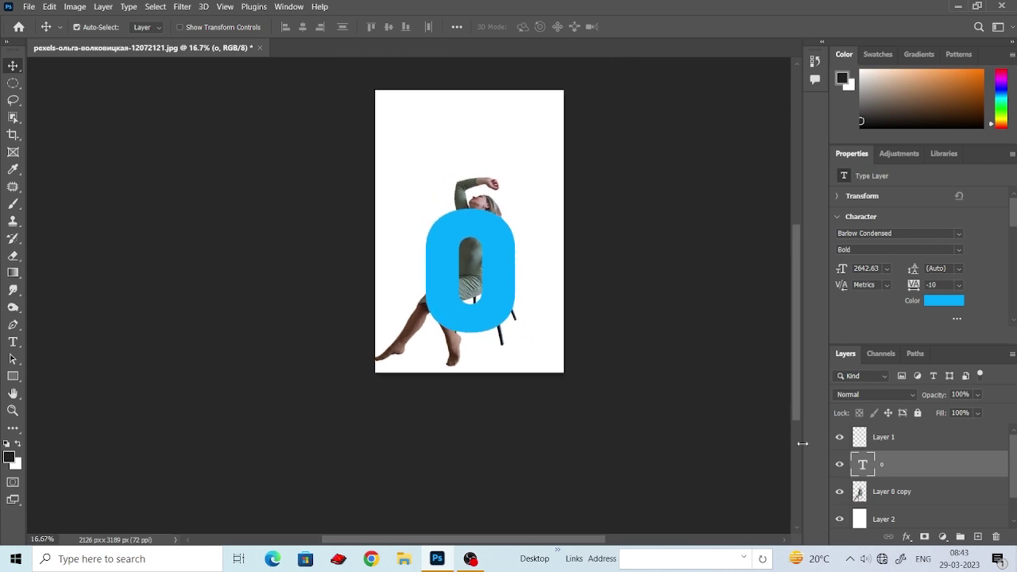
Step: Move Layer 0 copy above the O layer and add a hidden duplicate of it
left_click_drag(894, 496, 887, 468)
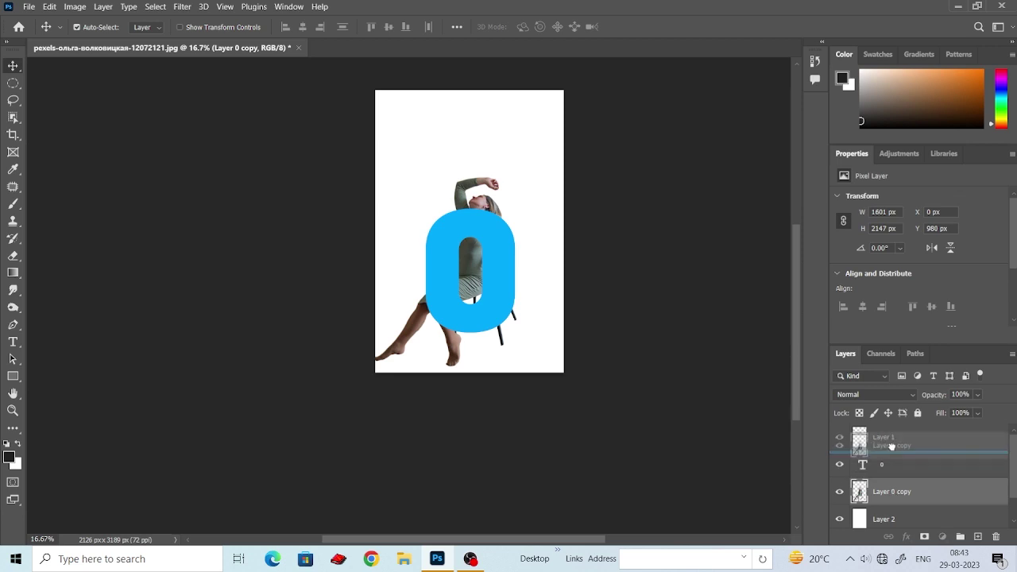
left_click(882, 494)
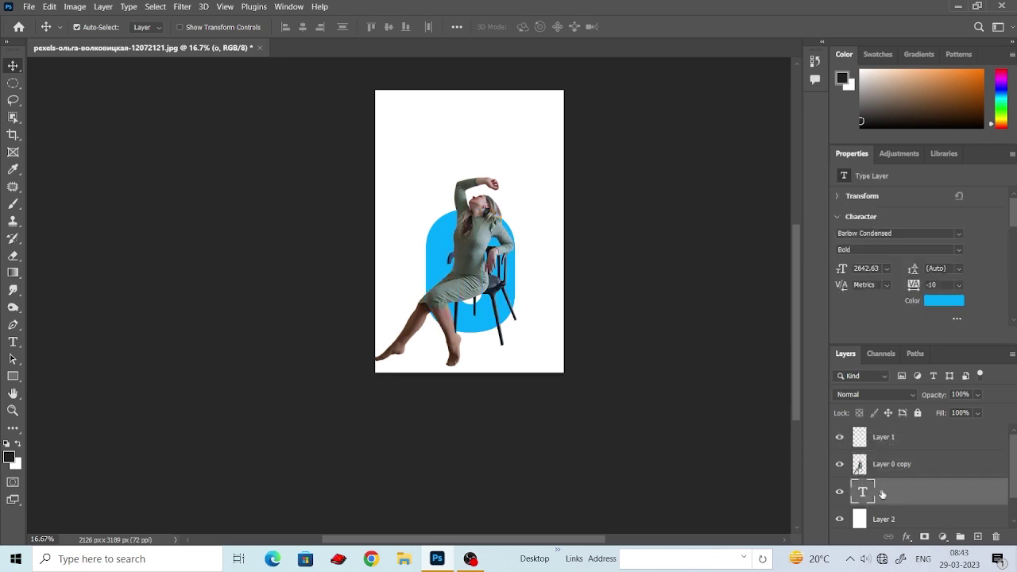
right_click(877, 496)
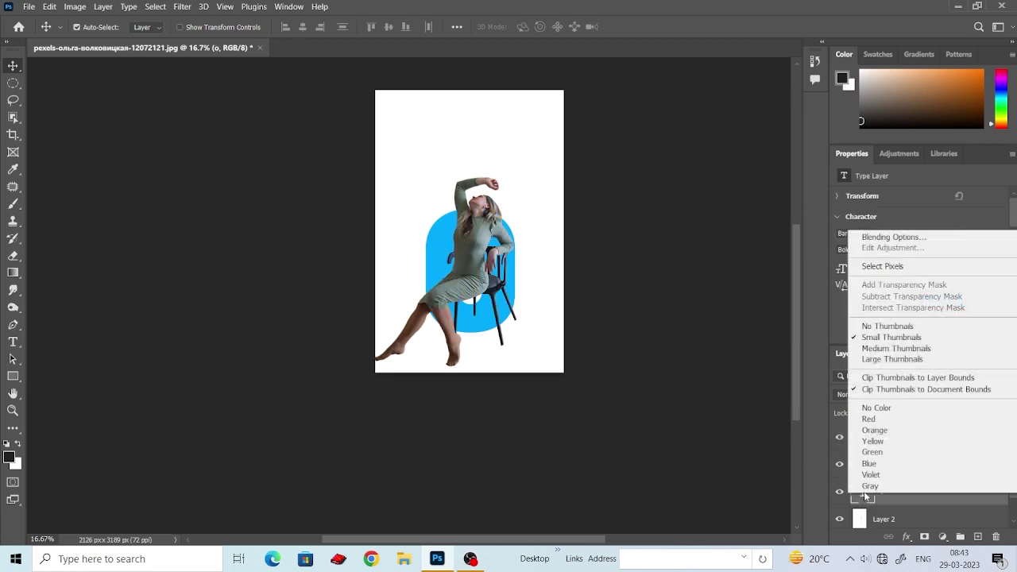
left_click(793, 474)
left_click_drag(891, 468, 892, 505)
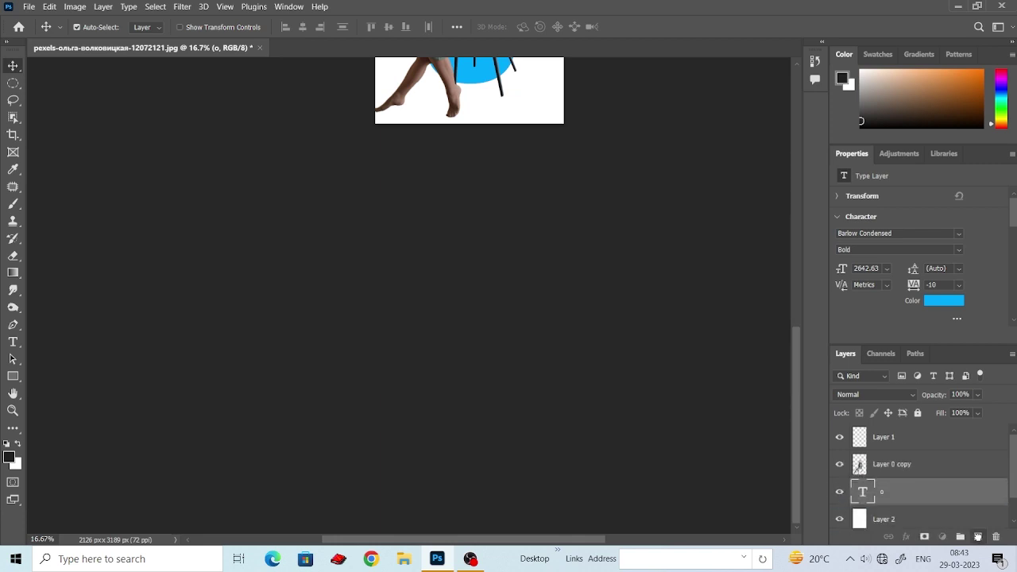
left_click(870, 521)
left_click(842, 467)
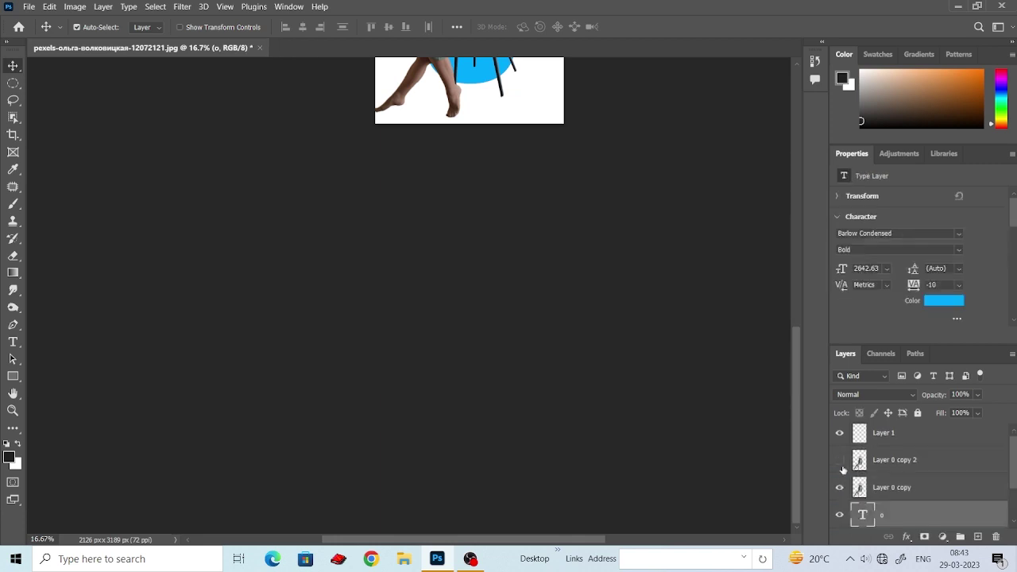
Step: Load the O layer's pixels as an active selection
right_click(864, 491)
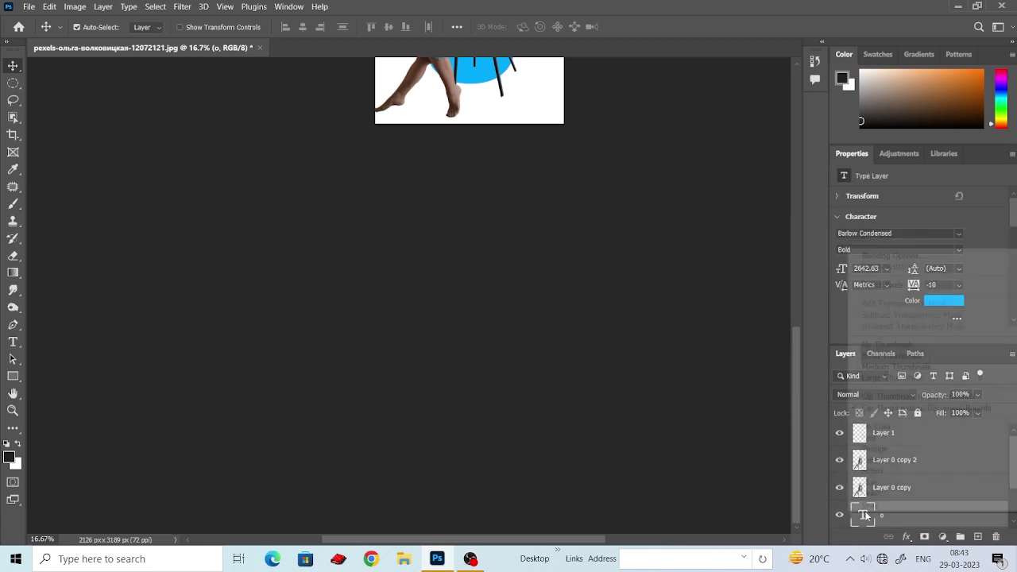
left_click(870, 288)
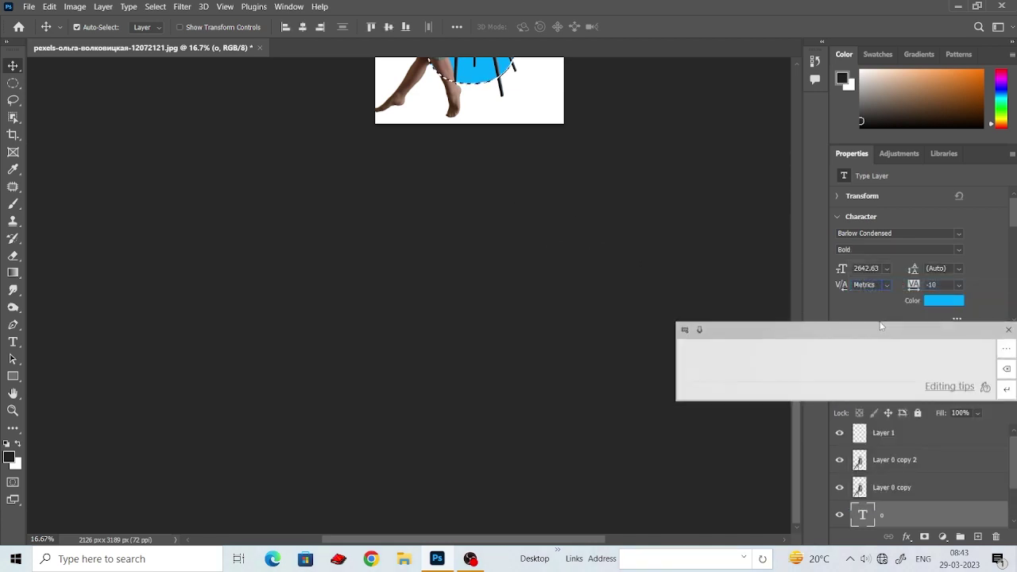
left_click_drag(1013, 208, 1013, 224)
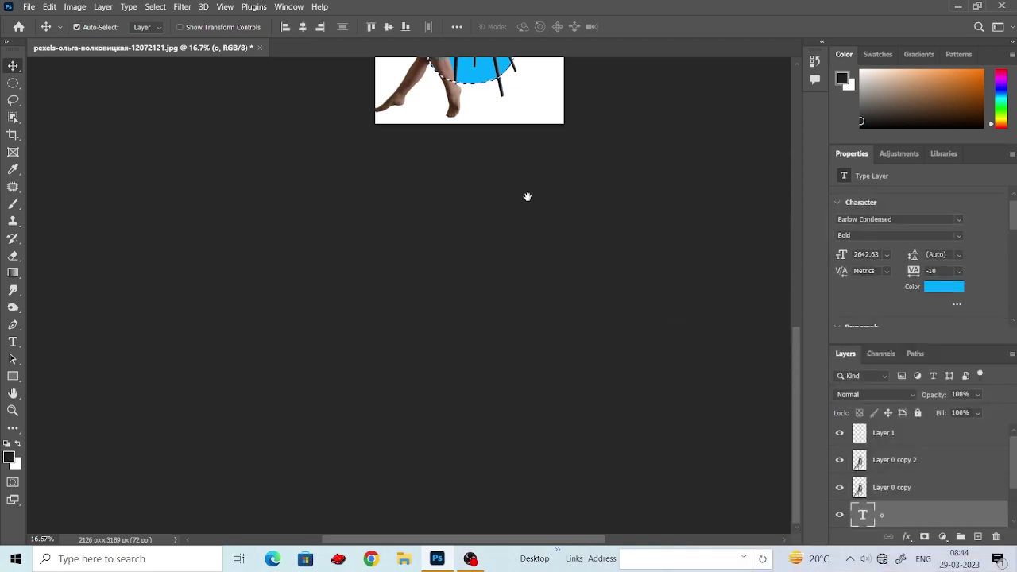
scroll(527, 198, "up", 5)
scroll(535, 375, "up", 2)
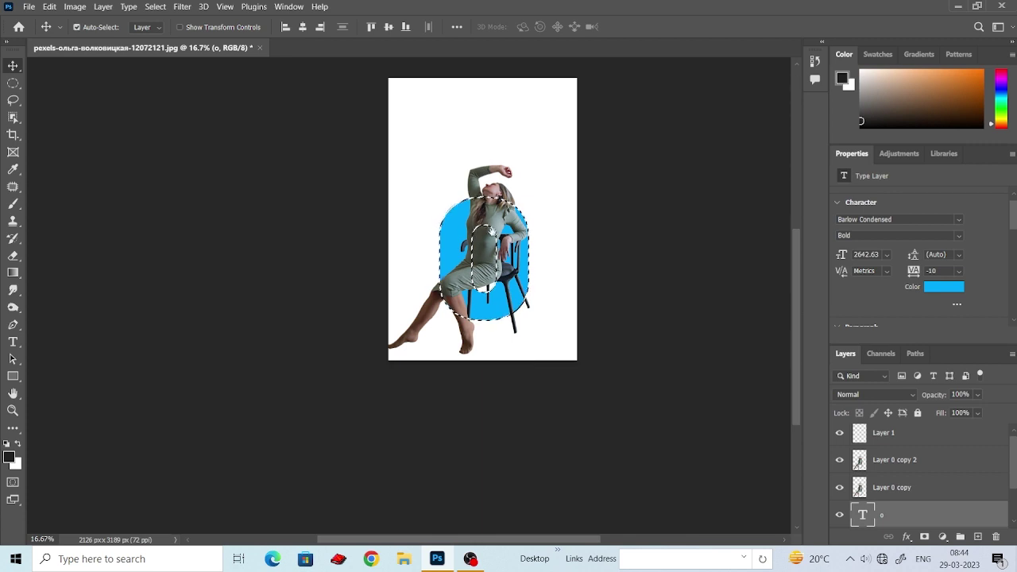
scroll(485, 302, "up", 1)
scroll(457, 236, "up", 1)
scroll(457, 236, "up", 1)
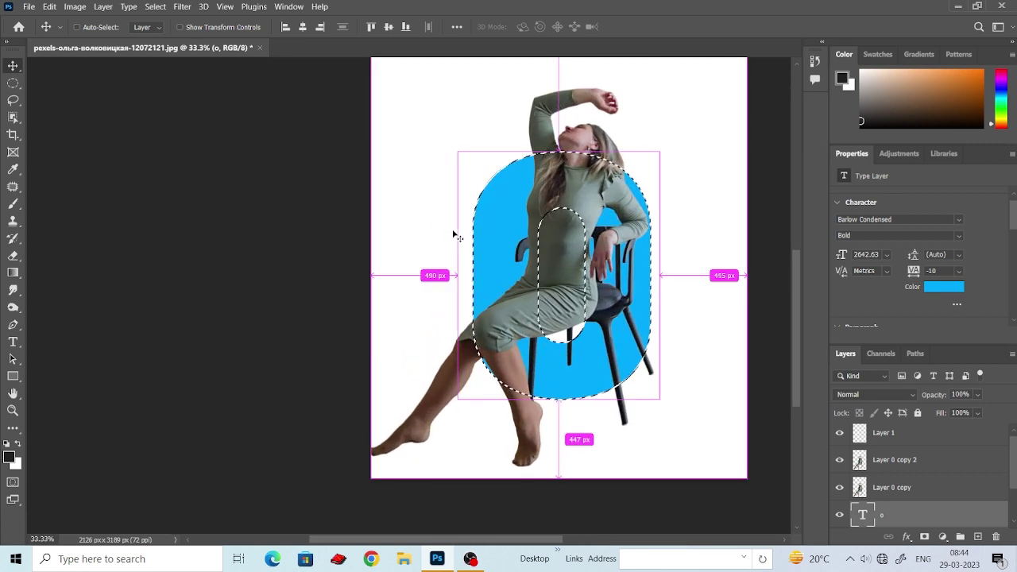
left_click(13, 100)
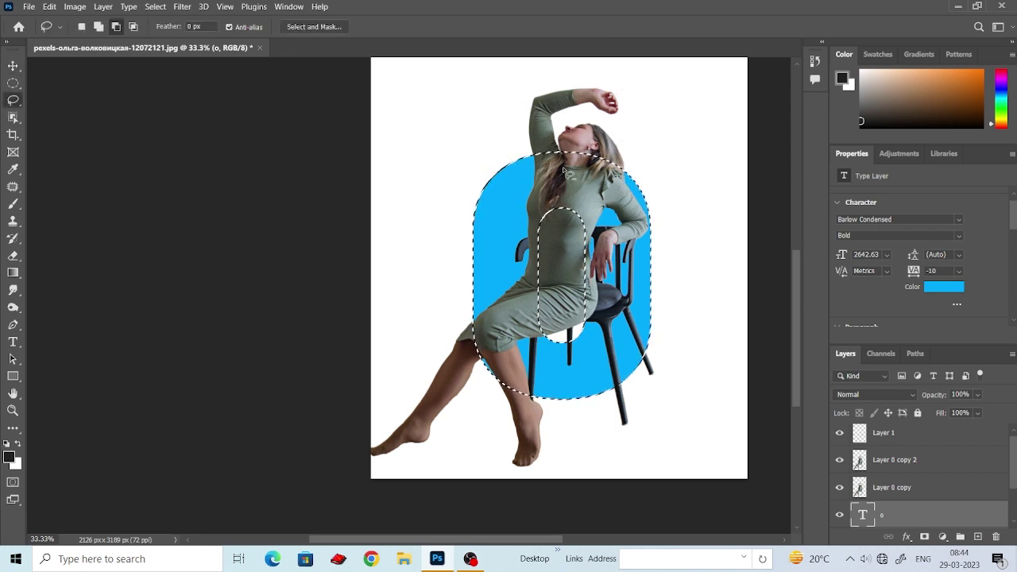
Step: Lasso-add the woman's head, raised arm, left leg and feet to the selection
left_click_drag(617, 135, 508, 163)
key("ctrl+z")
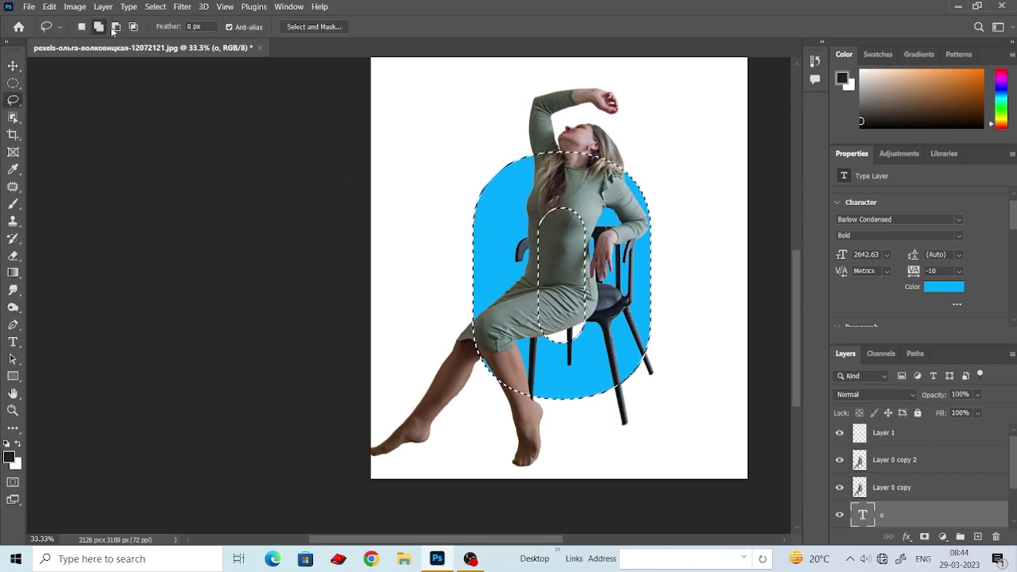
left_click_drag(634, 170, 549, 184)
scroll(561, 353, "down", 1)
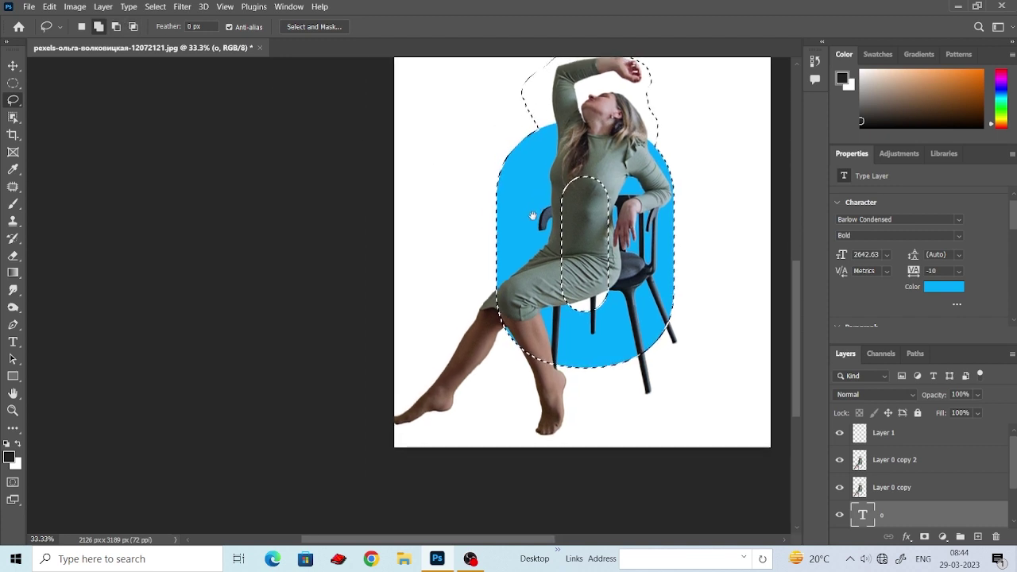
left_click_drag(562, 353, 582, 388)
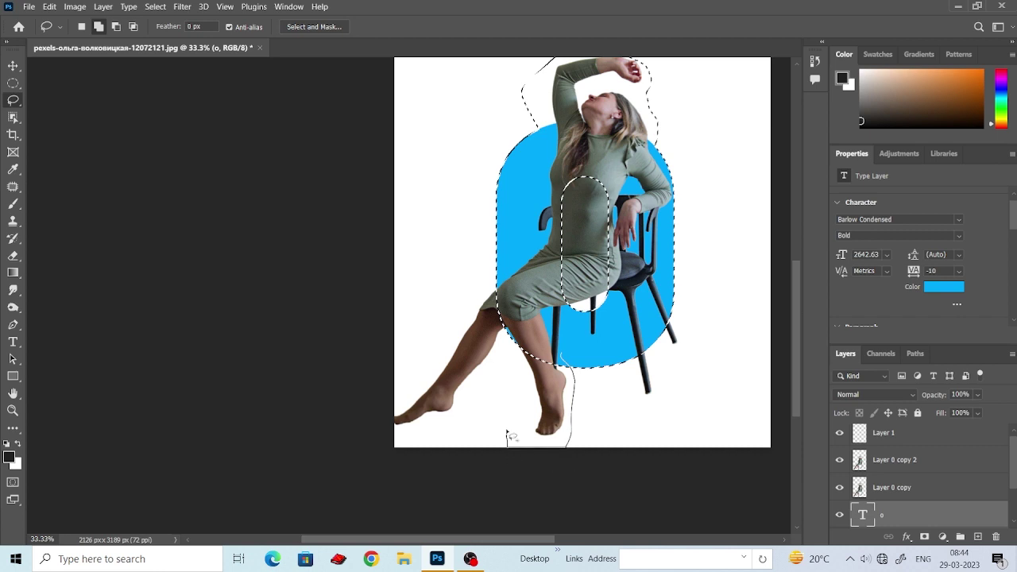
left_click_drag(572, 428, 472, 291)
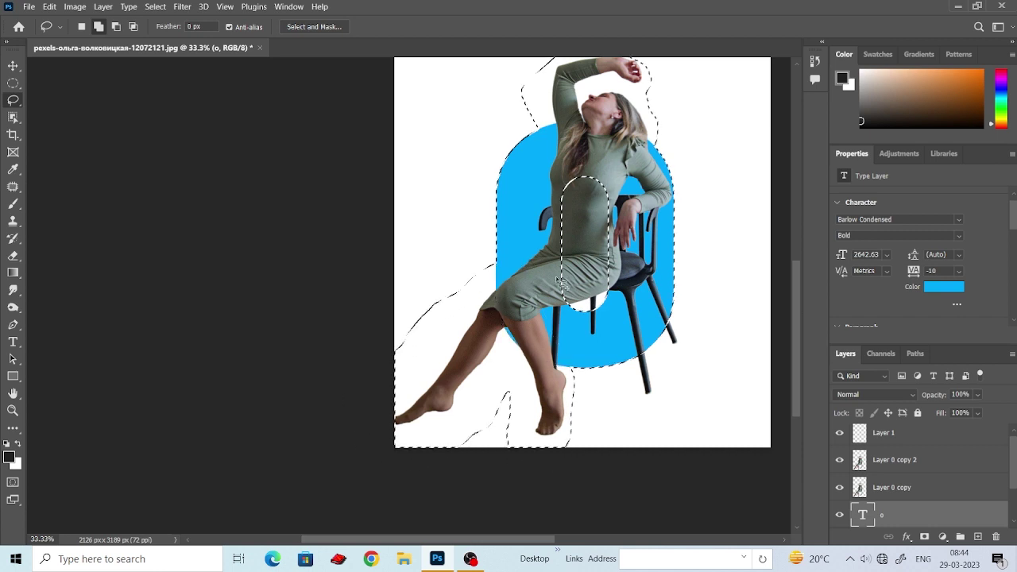
scroll(482, 284, "up", 1)
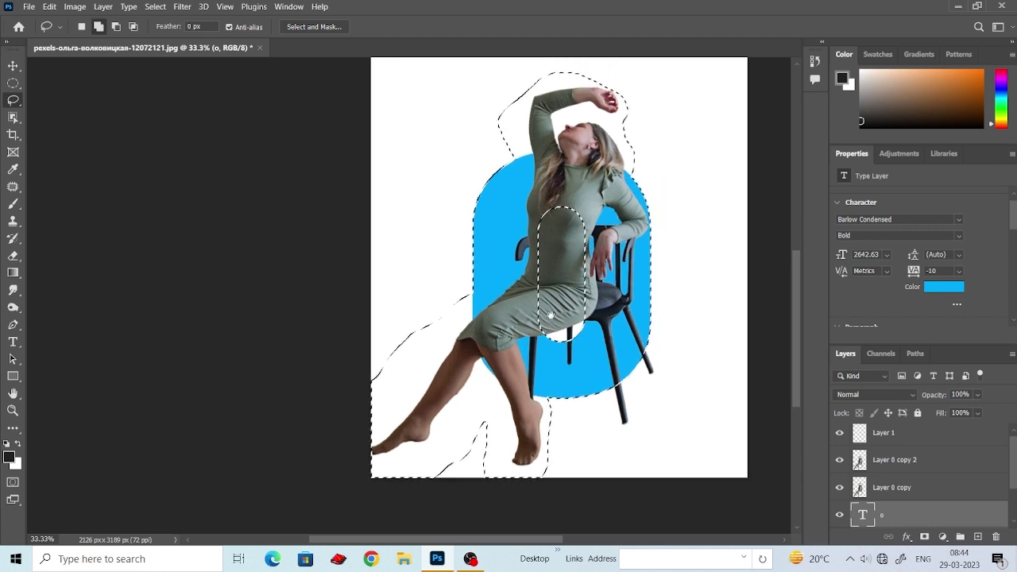
Step: Invert the selection and delete everything outside the woman on Layer 0 copy
left_click(159, 8)
left_click(166, 55)
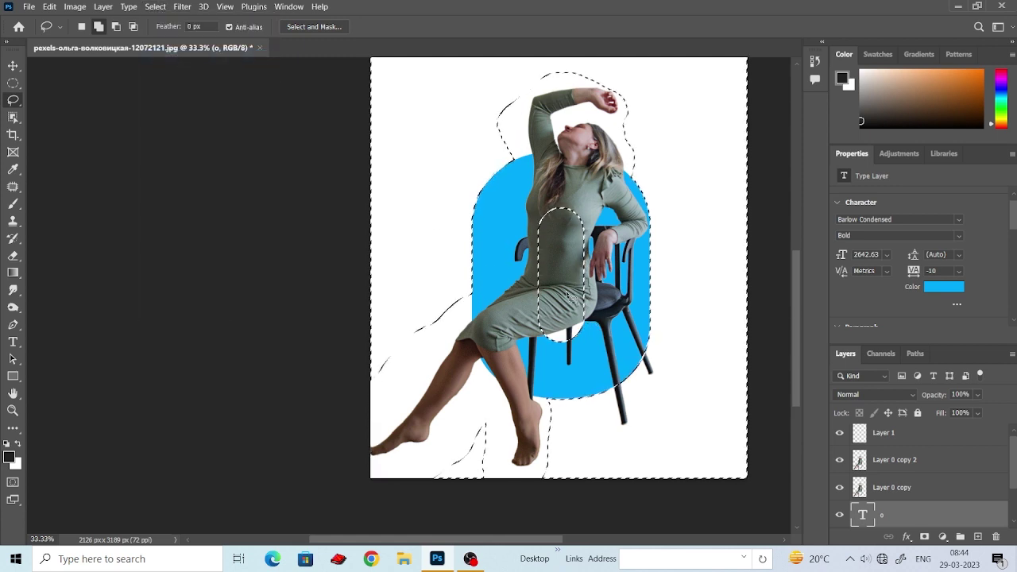
key("Delete")
left_click(535, 229)
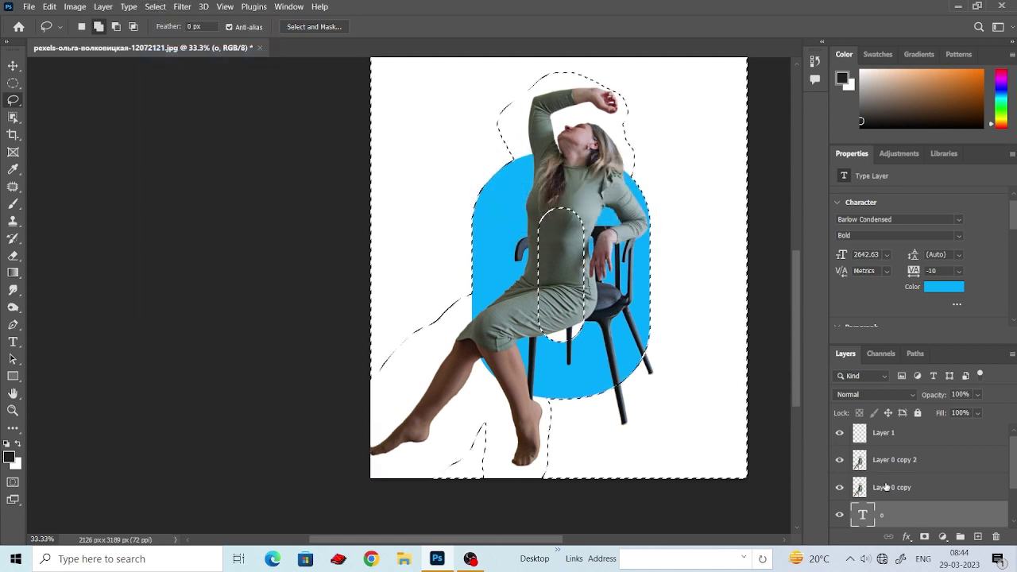
left_click(890, 487)
key("Delete")
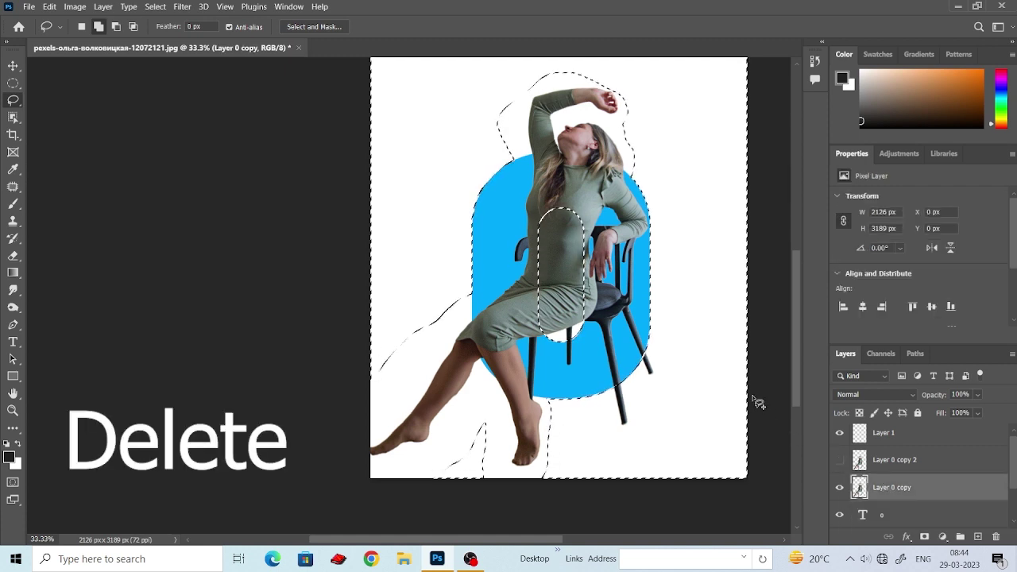
Step: Hide Layer 0 copy 2 and clear the selection
left_click(839, 460)
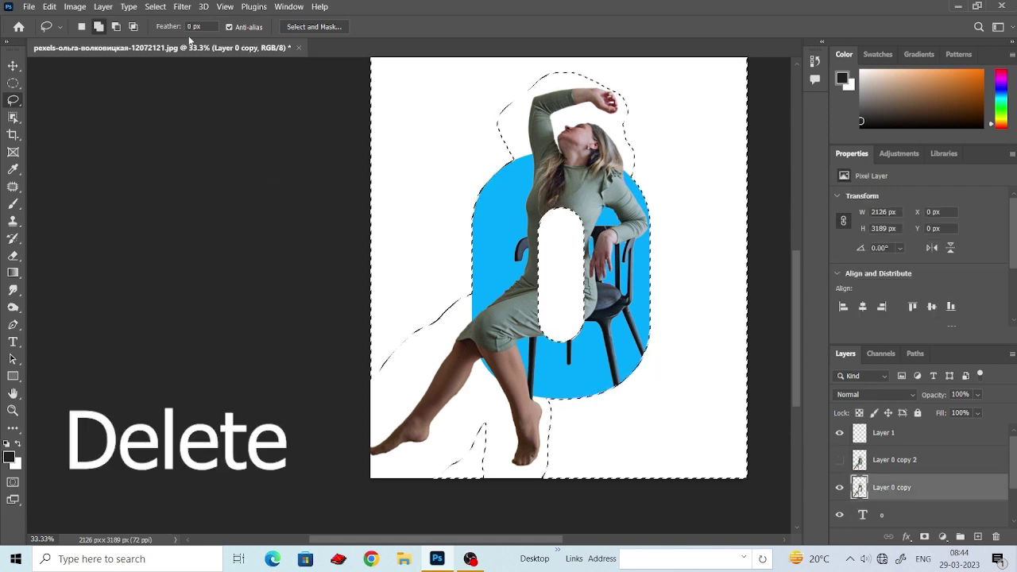
left_click(154, 7)
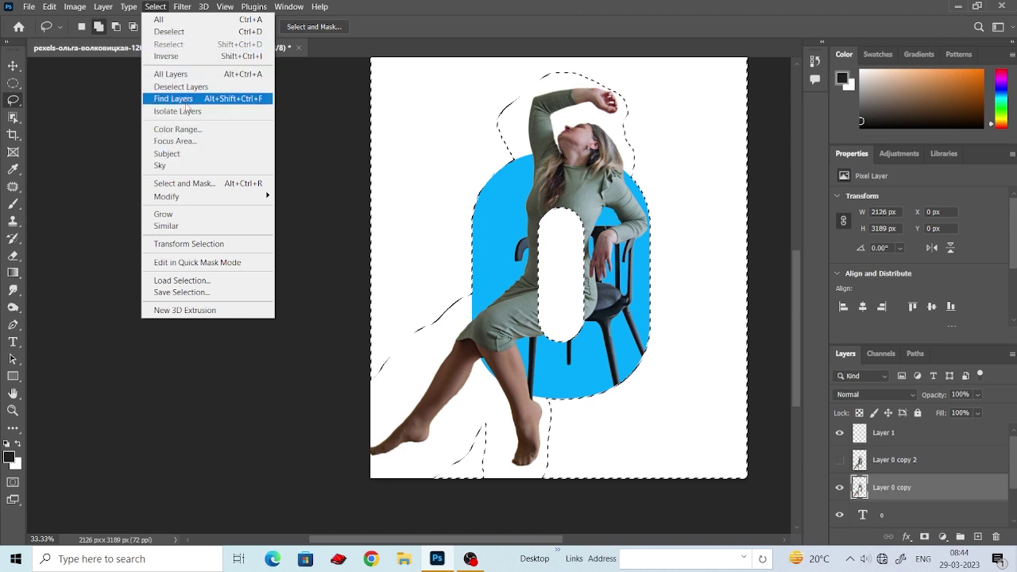
left_click(170, 32)
Step: Select the Layer 0 copy layer with the Move tool
key("v")
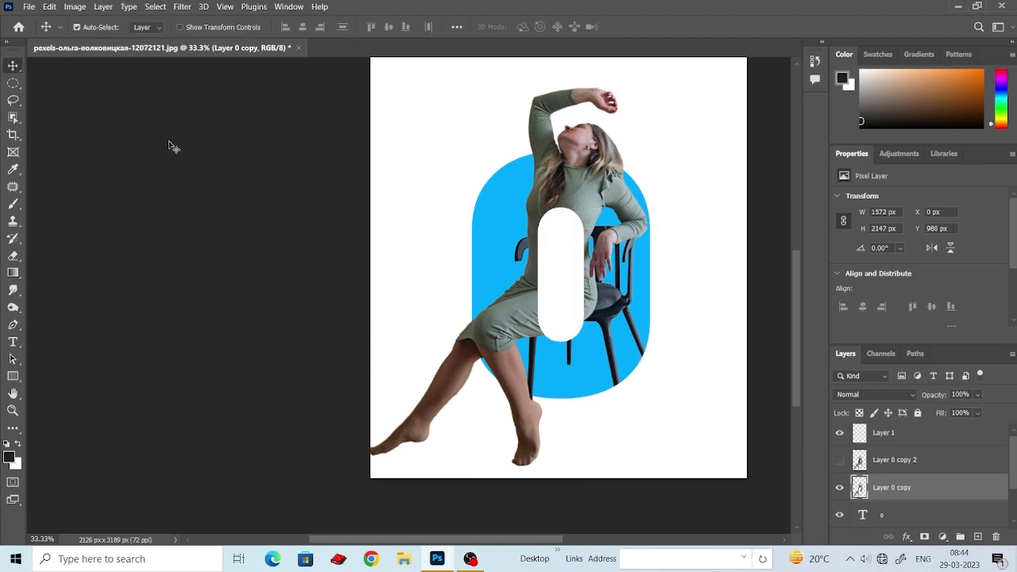
left_click(170, 195)
left_click(575, 210)
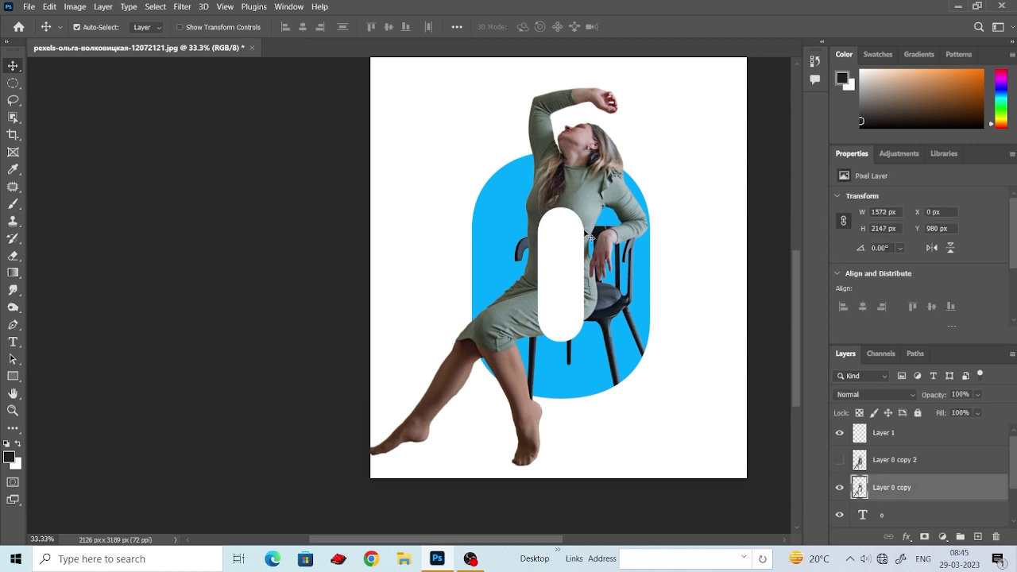
right_click(648, 390)
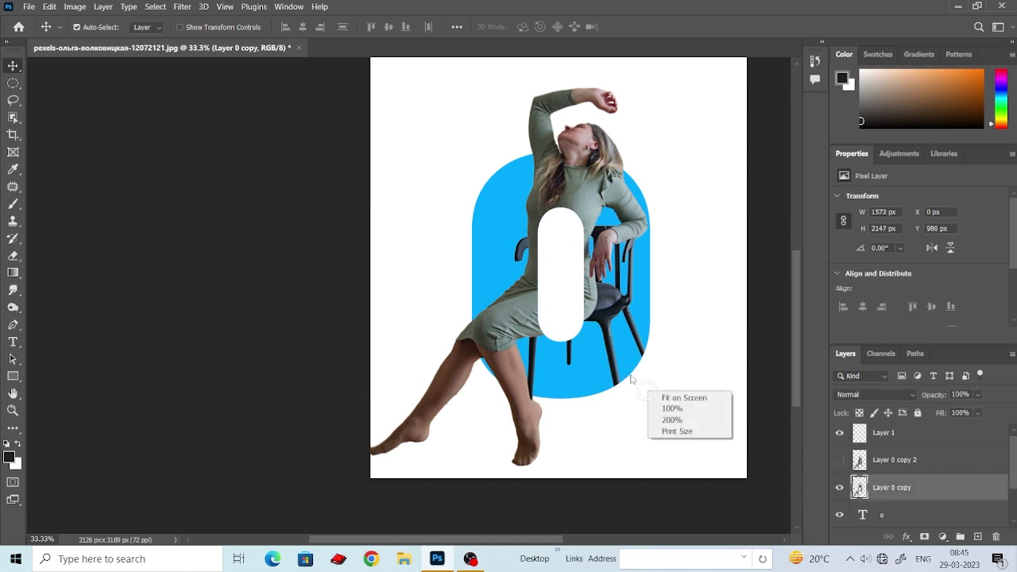
left_click(683, 430)
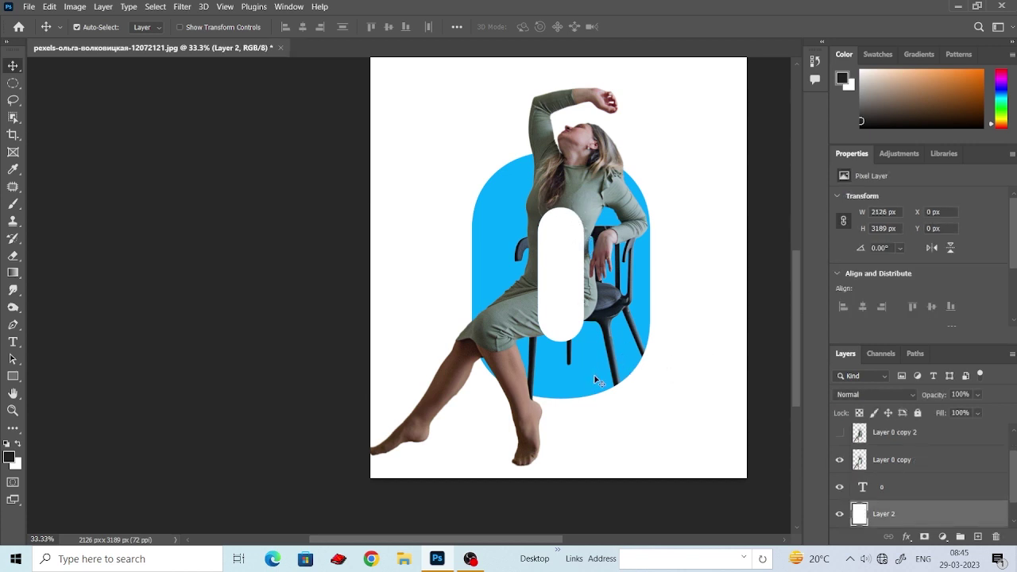
Step: Give the 0 text layer Bevel & Emboss, a 10 px white outside stroke and a 26 px drop shadow
right_click(896, 486)
left_click(926, 407)
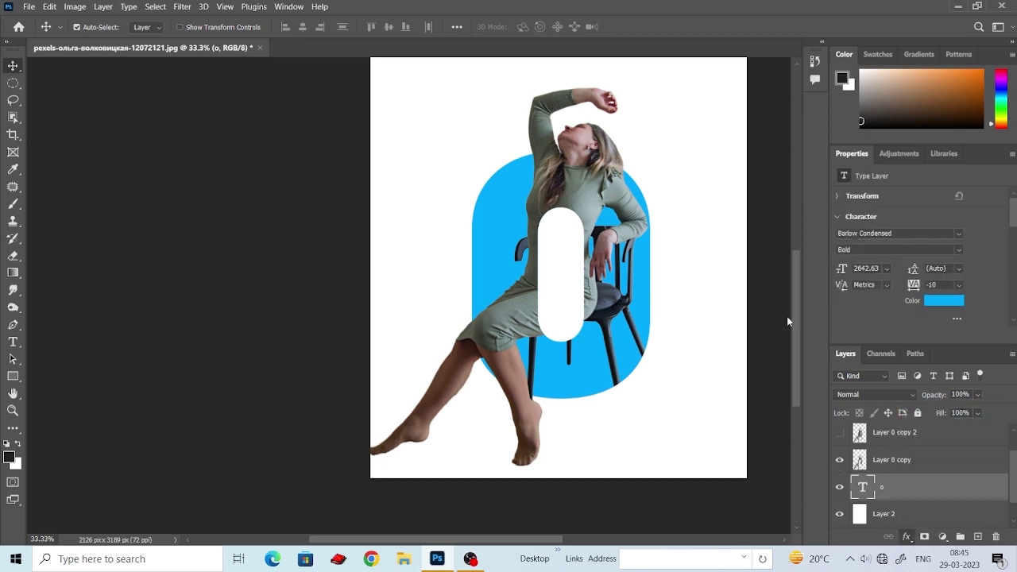
left_click_drag(368, 285, 334, 309)
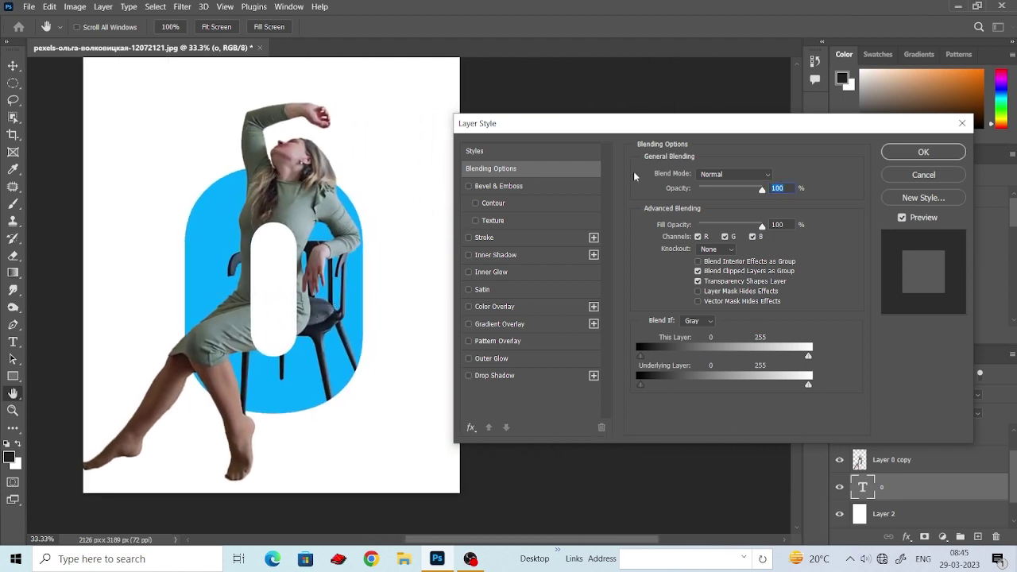
left_click(467, 187)
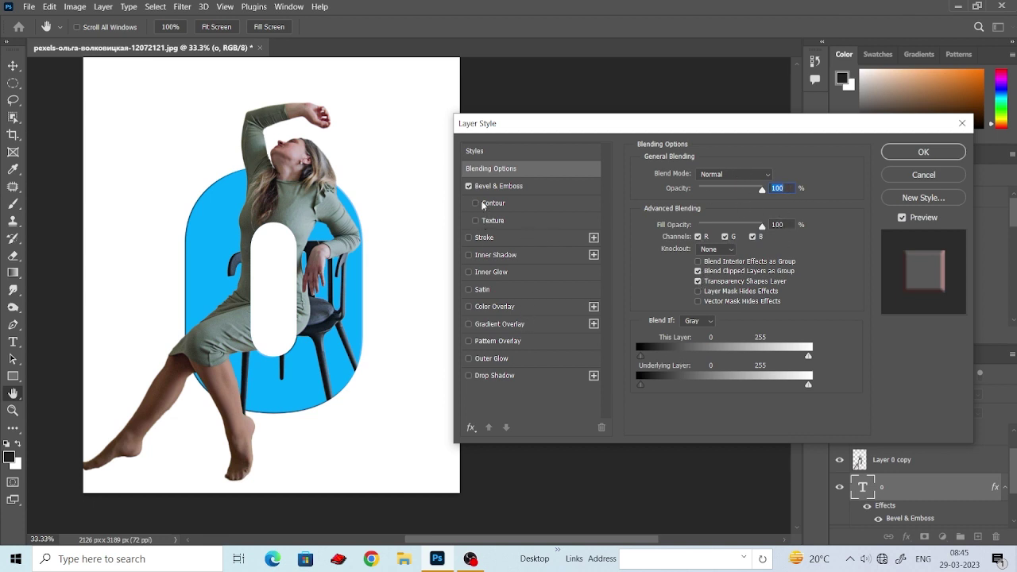
left_click(468, 237)
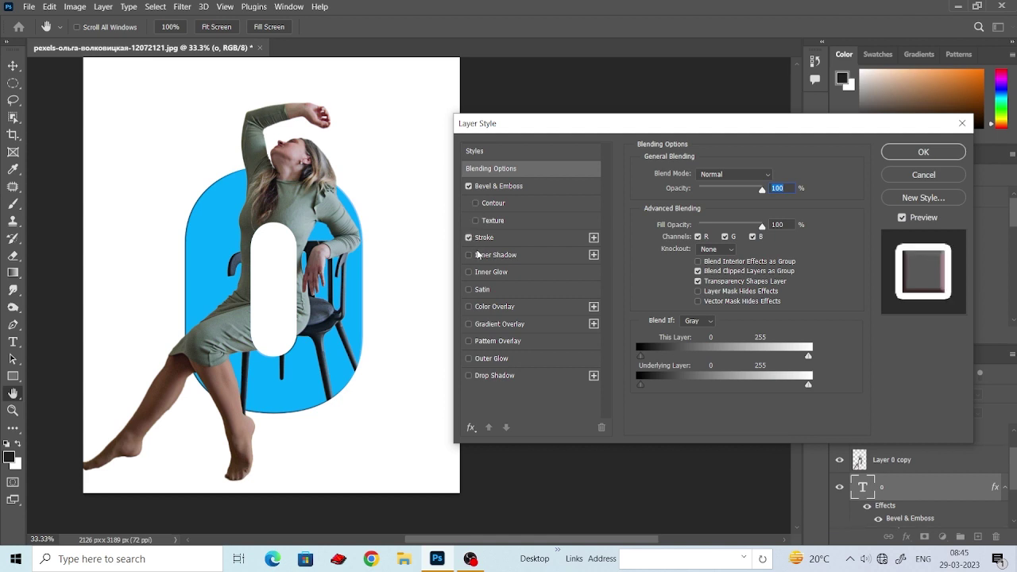
left_click(496, 240)
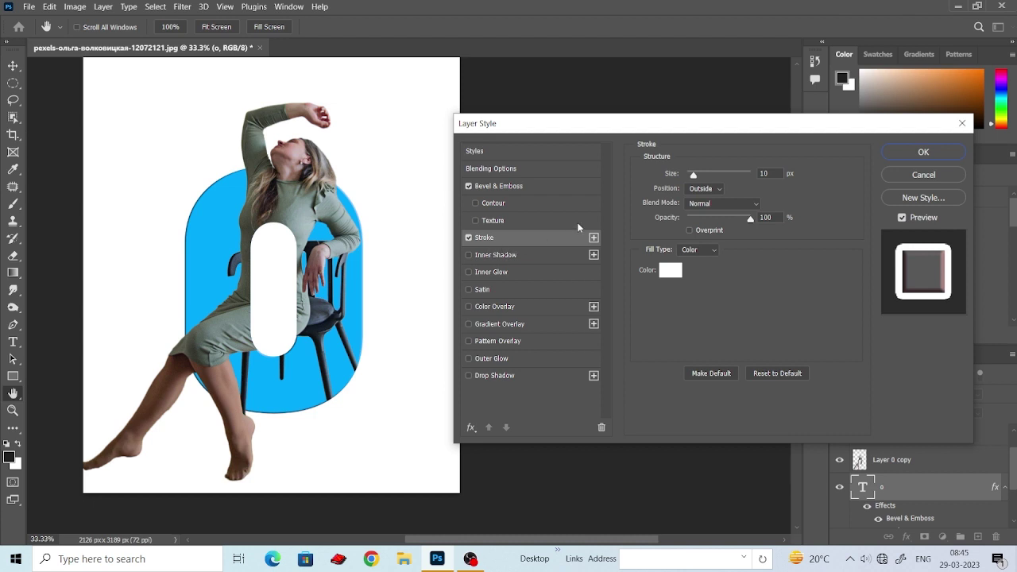
left_click(773, 173)
left_click(478, 375)
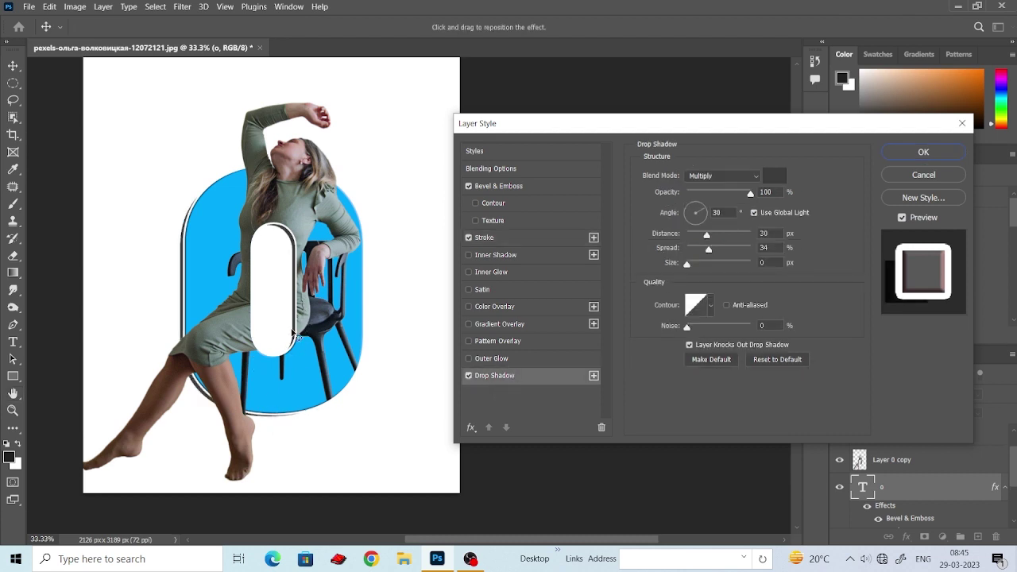
left_click_drag(293, 335, 294, 334)
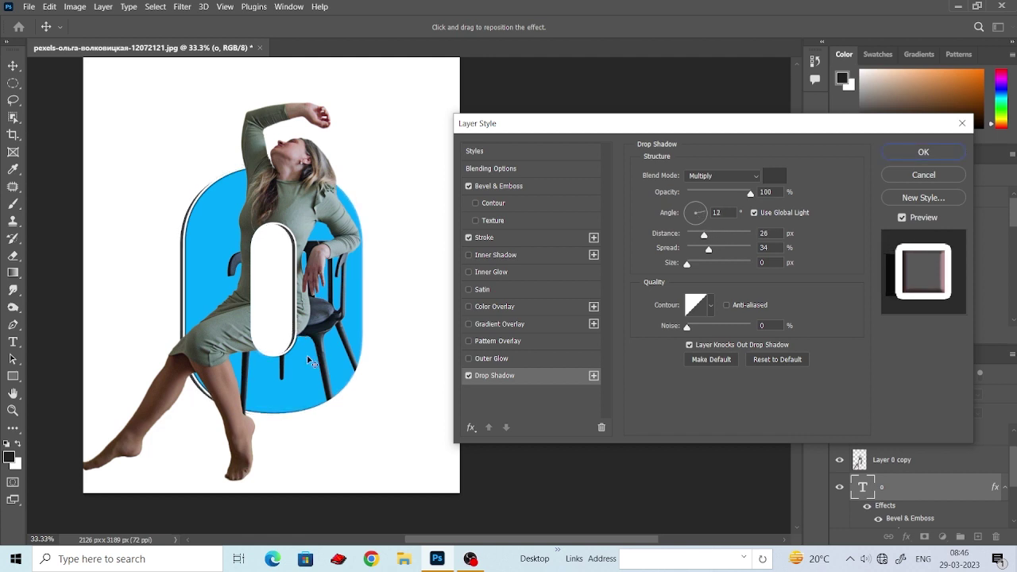
left_click(914, 153)
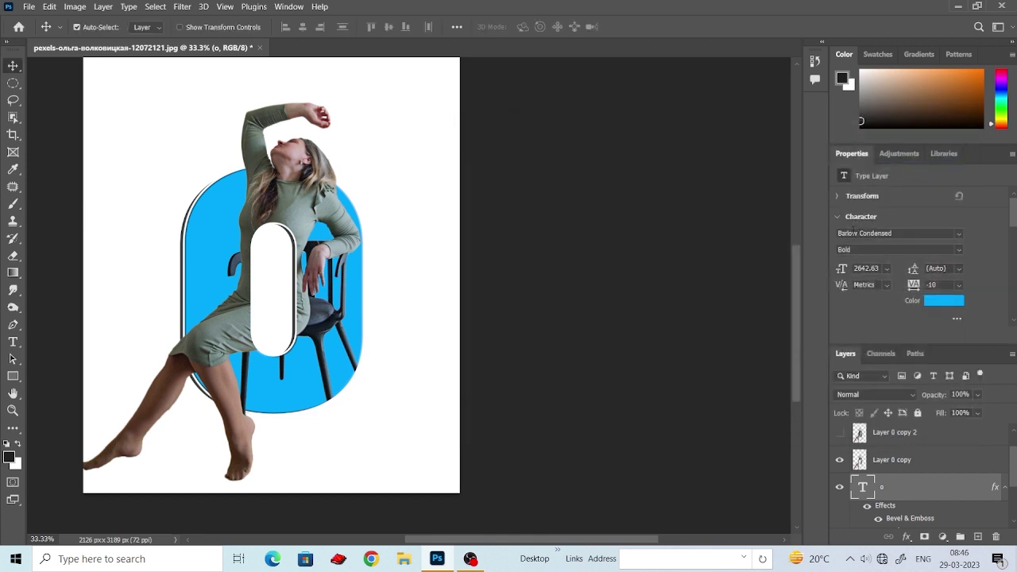
Step: Add a new empty Layer 3 and place it above Layer 2
scroll(1012, 471, "down", 2)
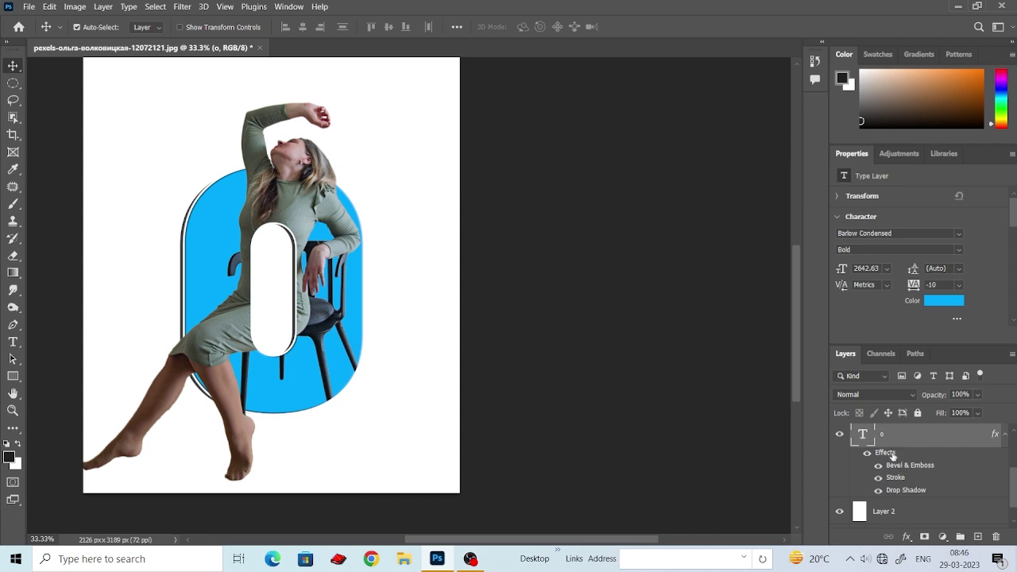
left_click(978, 537)
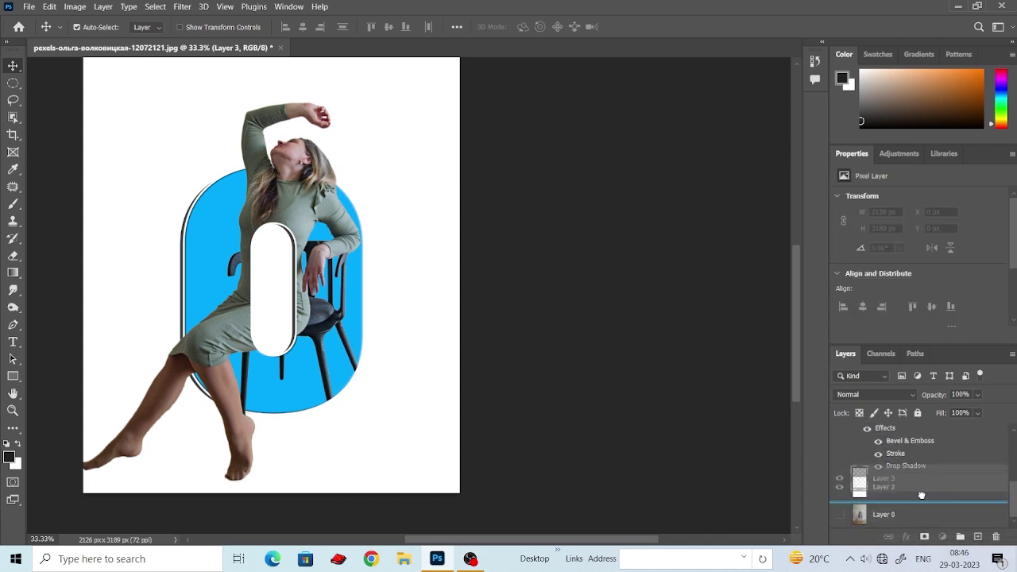
left_click_drag(863, 467, 886, 468)
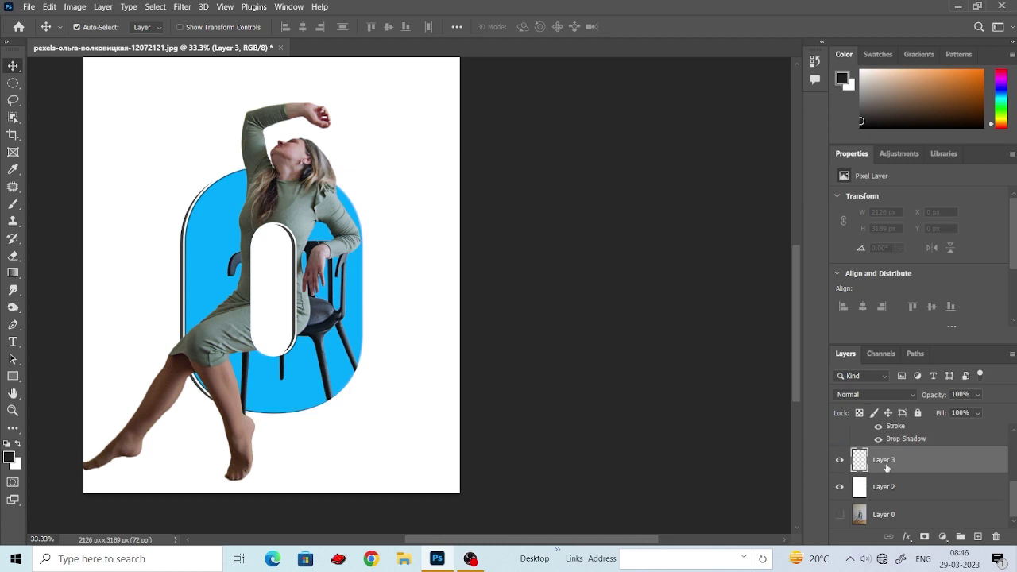
Step: Set the Gradient tool to an orange-to-white gradient in the Gradient Editor
left_click(14, 272)
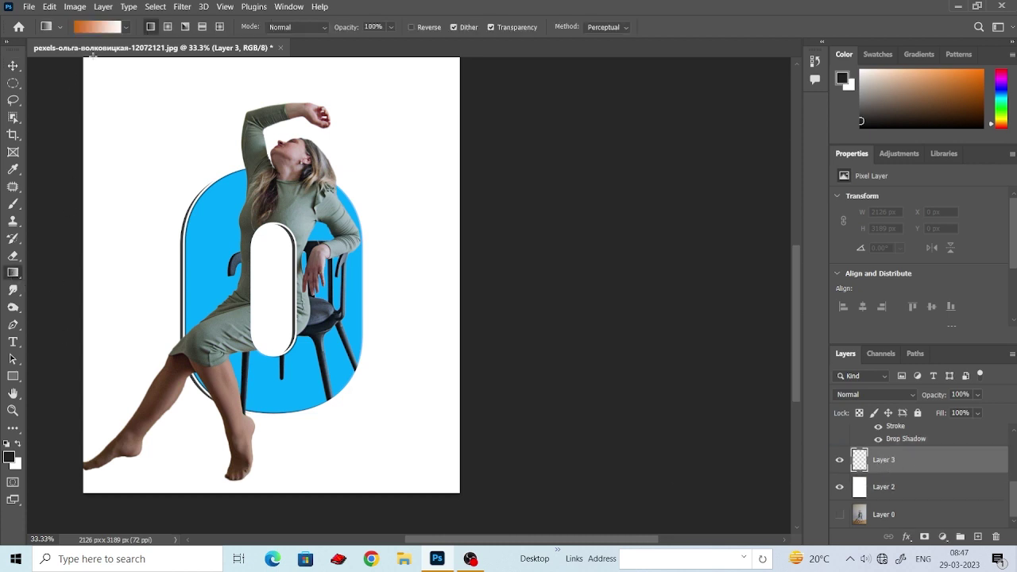
left_click(94, 29)
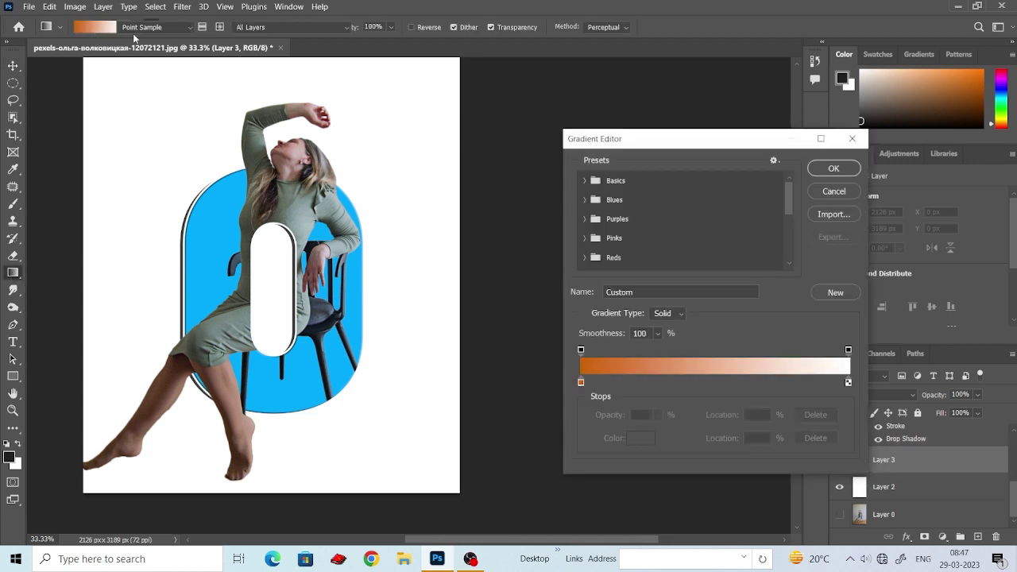
left_click(581, 382)
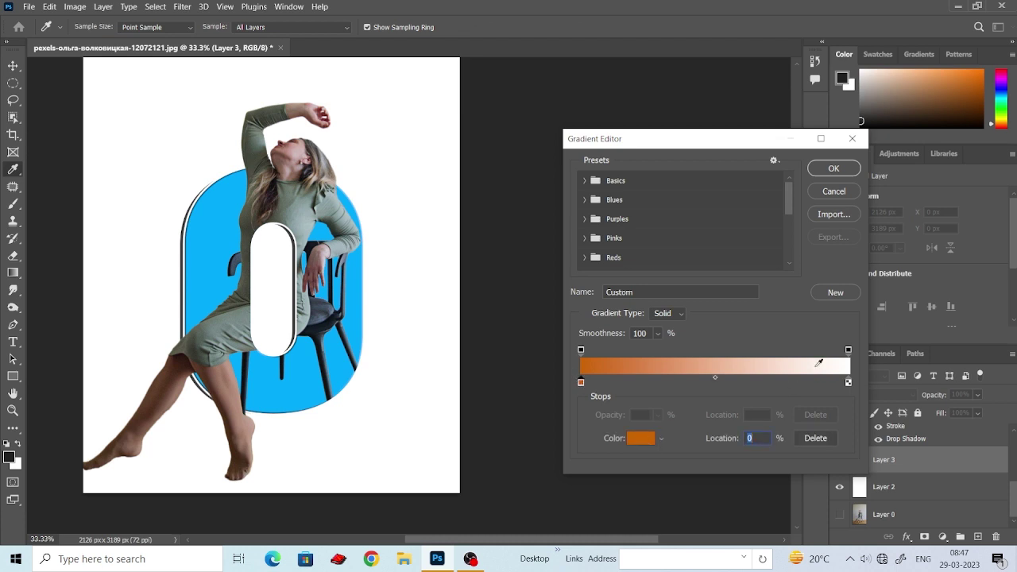
left_click(832, 170)
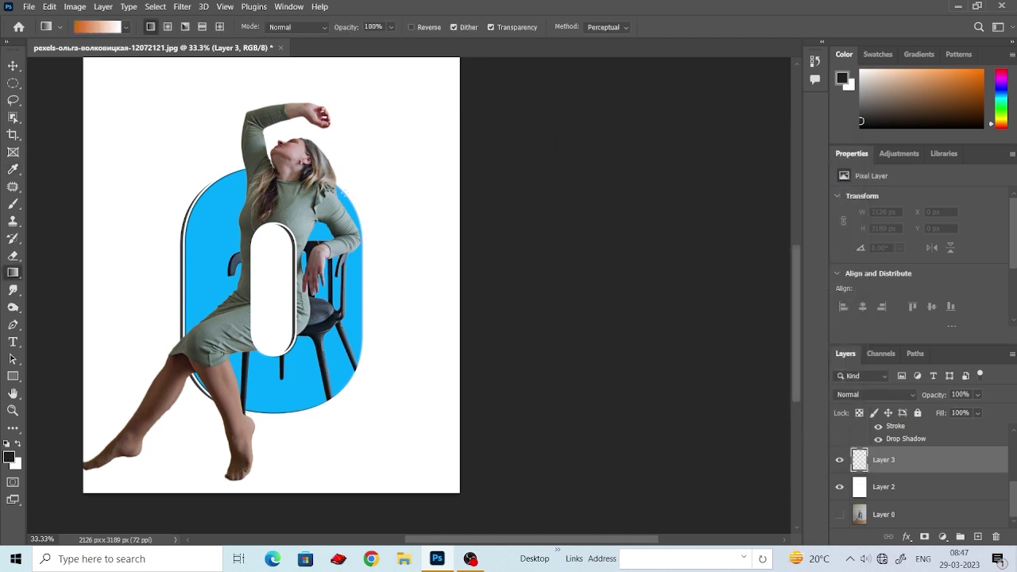
scroll(476, 227, "left", 3)
scroll(493, 254, "down", 1)
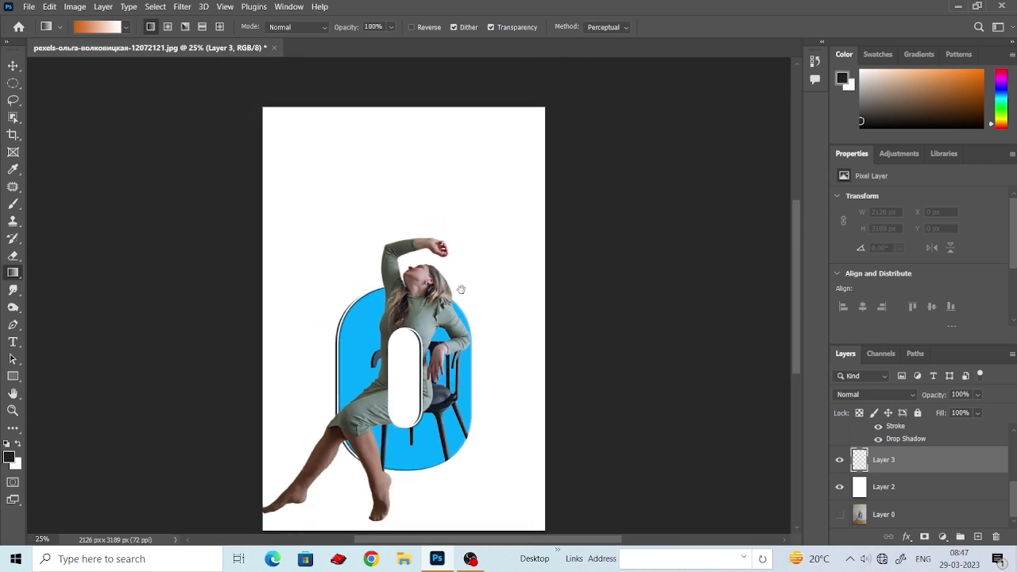
mouse_move(461, 289)
left_mouse_down()
mouse_move(414, 106)
mouse_move(403, 499)
left_mouse_up()
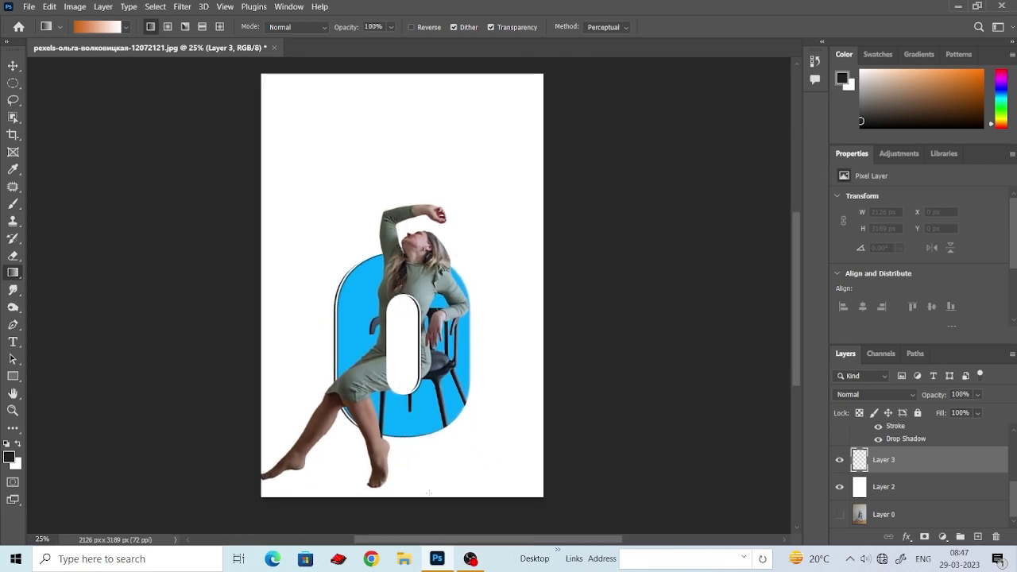
left_click(12, 65)
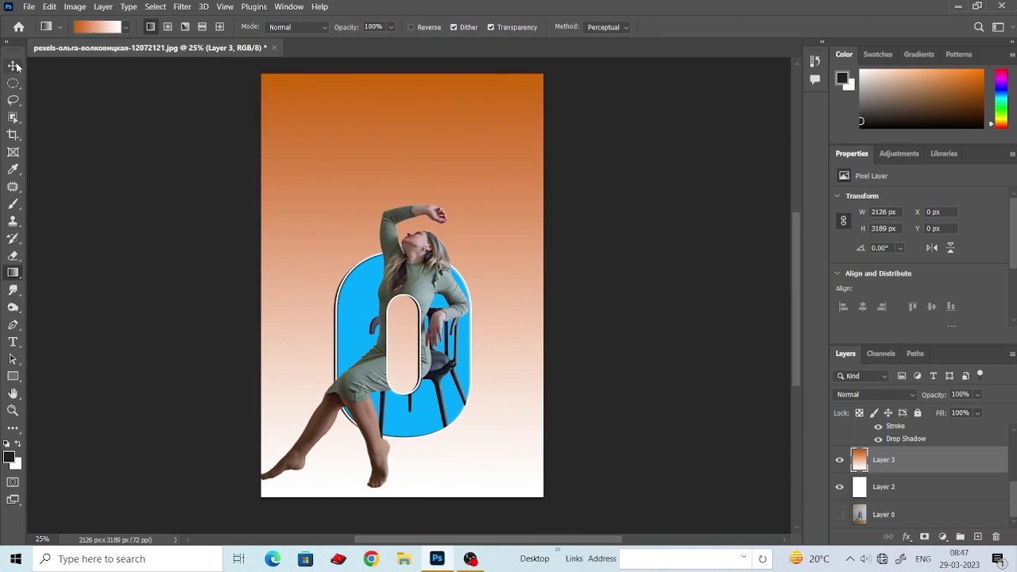
Step: Free-transform Layer 3's gradient to 68.42% height so it ends mid-canvas
left_click(151, 218)
left_click(896, 470)
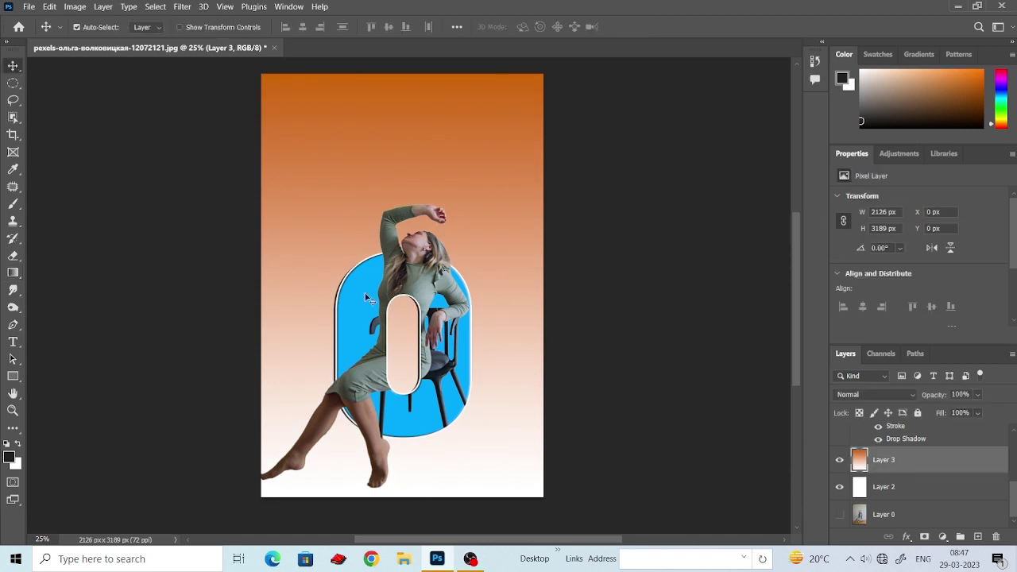
left_click(49, 6)
left_click(127, 280)
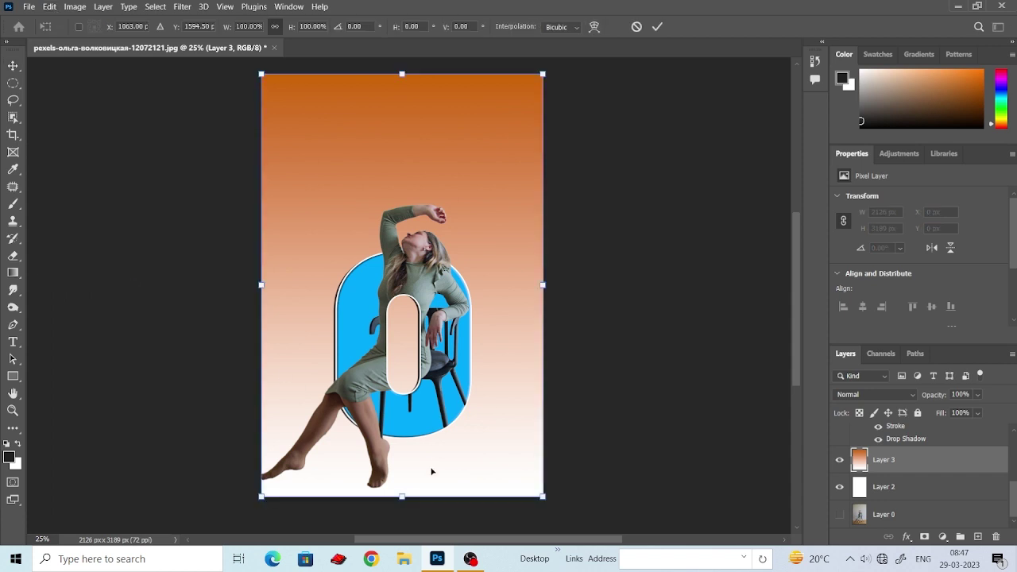
left_click_drag(402, 497, 414, 364)
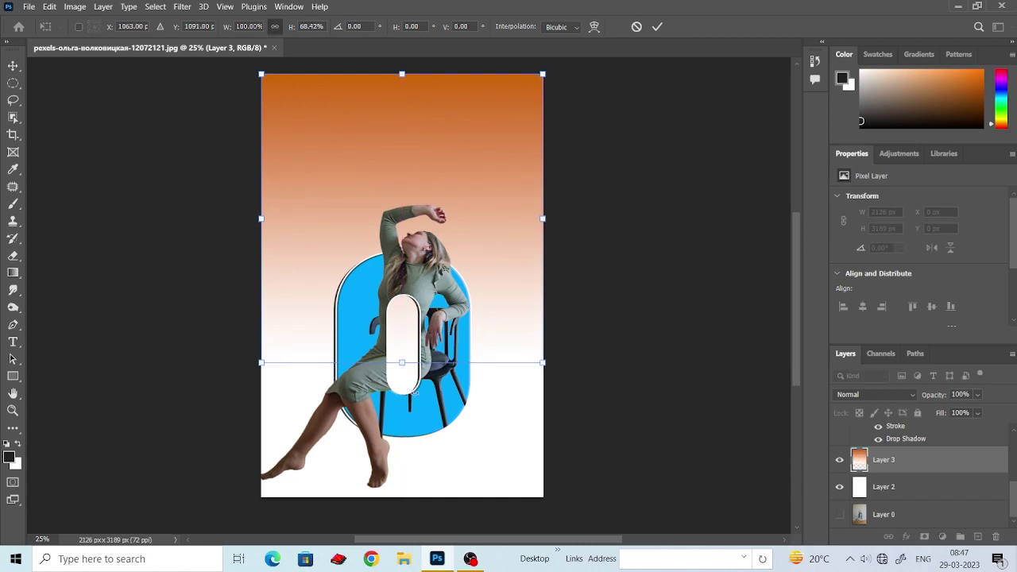
left_click(13, 65)
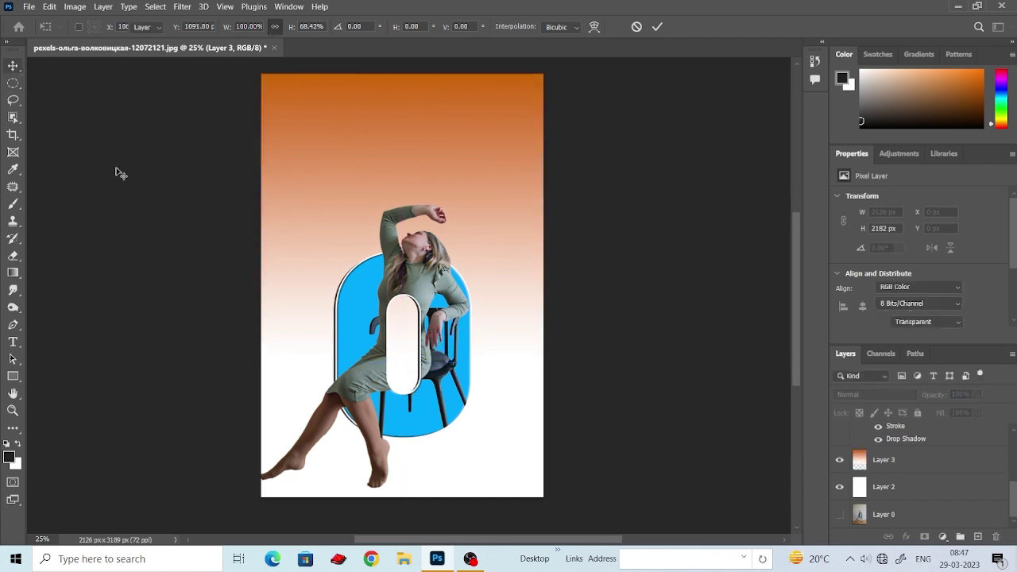
Step: Fill Layer 2 with white, then duplicate Layer 3 as Layer 3 copy
left_click(883, 487)
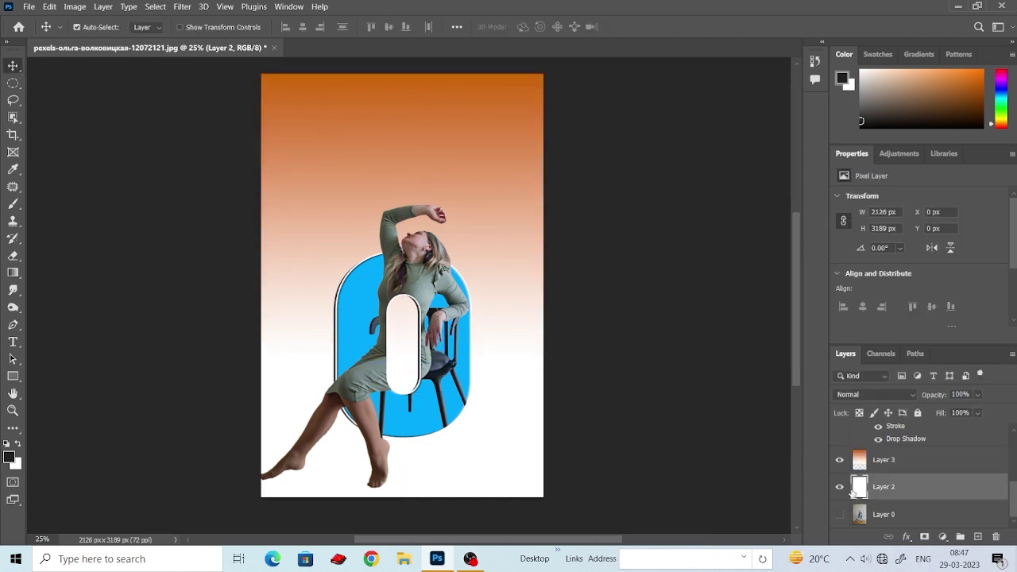
left_click(858, 487, "ctrl")
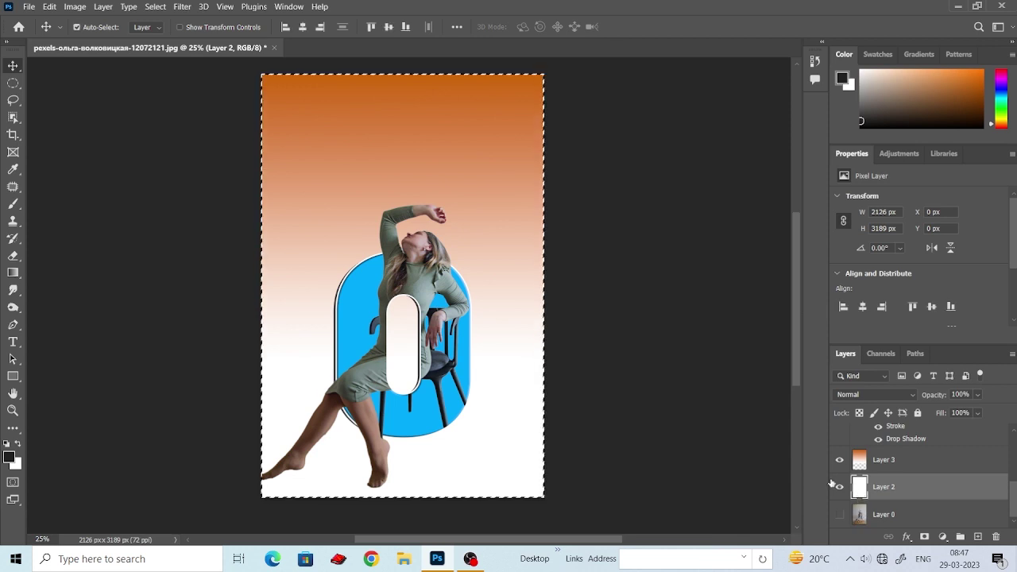
left_click(16, 464)
left_click(886, 278)
key("ctrl+d")
left_click(882, 461)
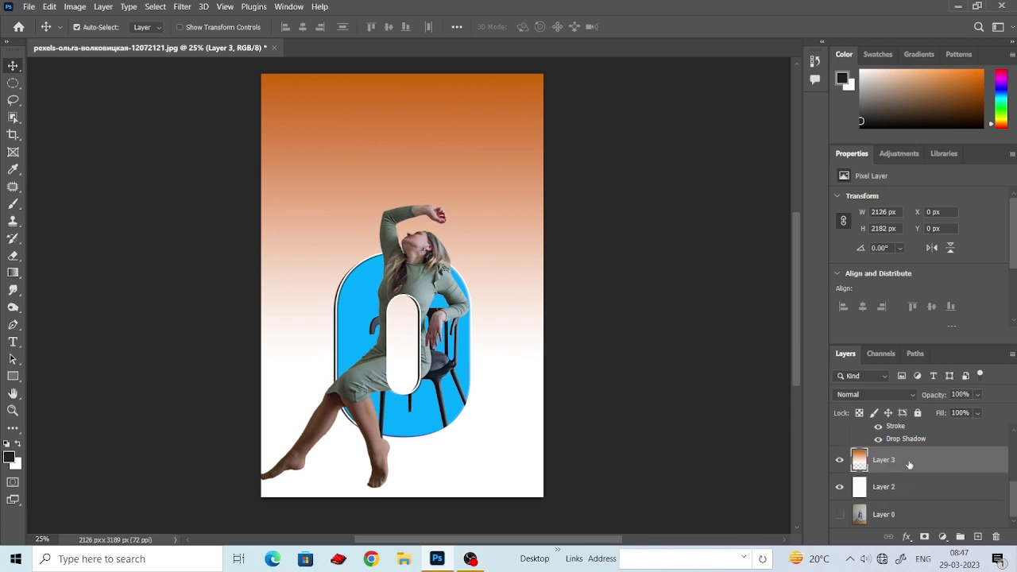
key("ctrl+j")
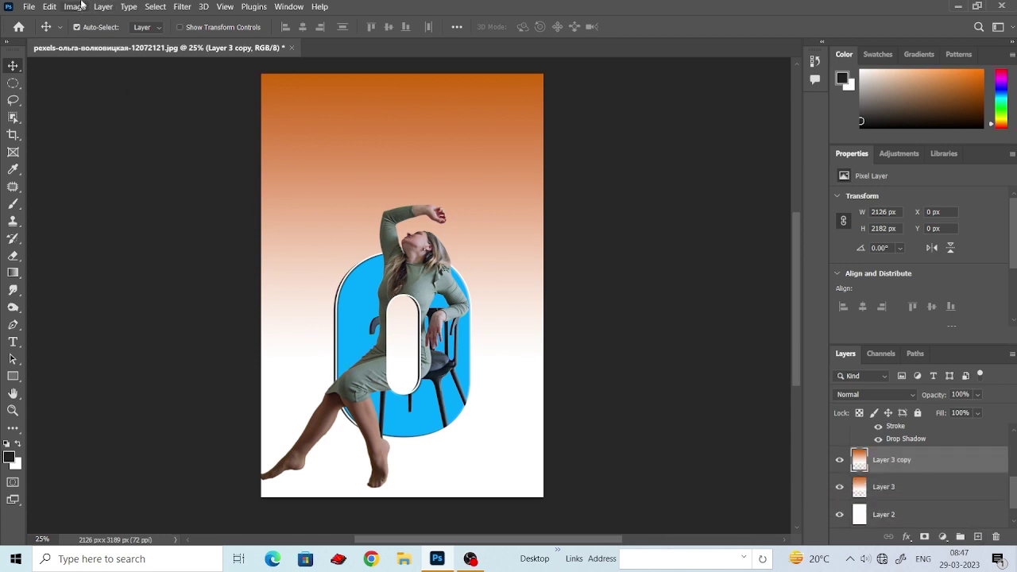
Step: Flip Layer 3 copy vertically, move it to the canvas bottom and squash it to about 70%
left_click(50, 6)
left_click(79, 281)
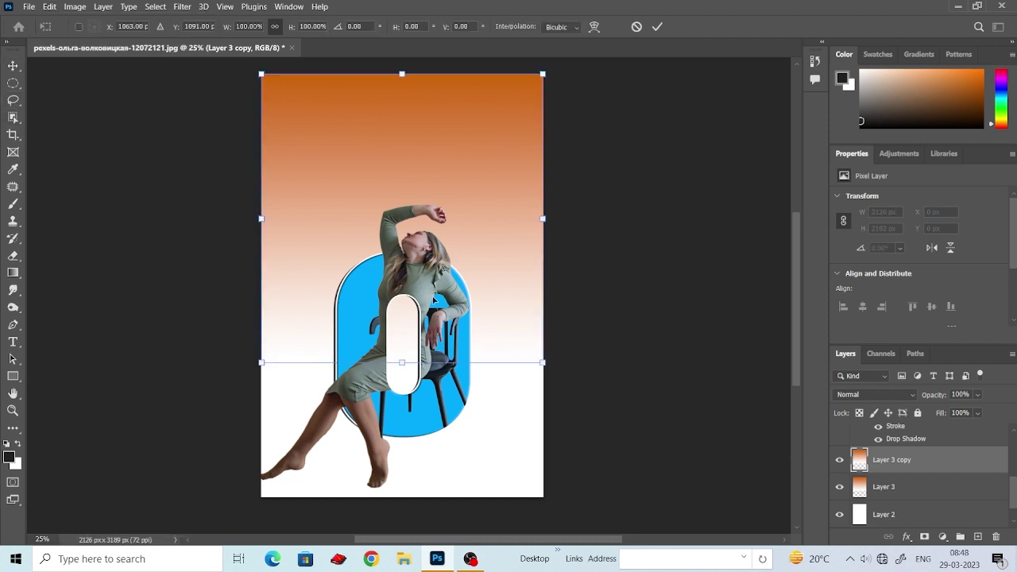
right_click(490, 250)
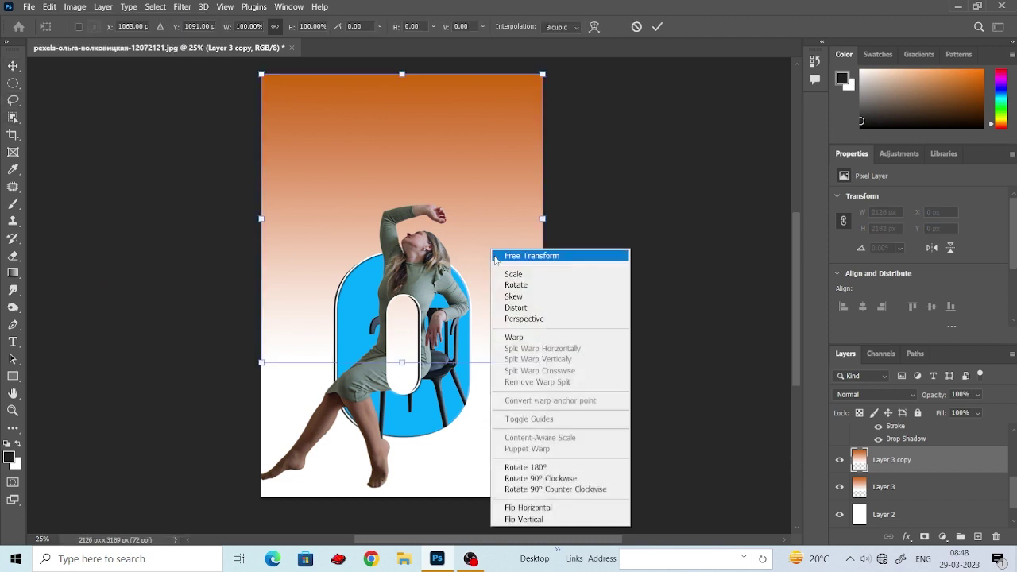
left_click(561, 518)
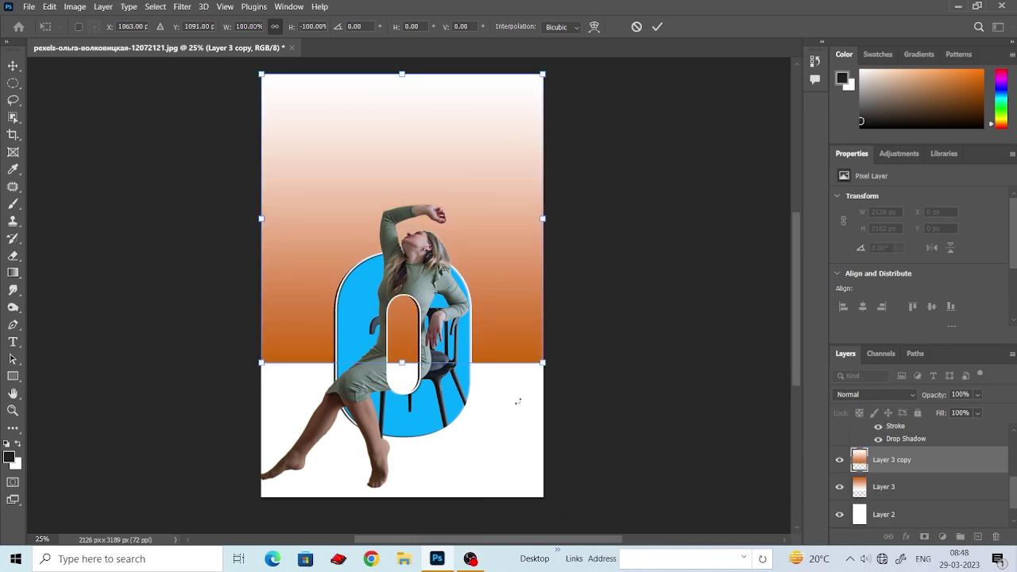
key("shift+Down")
key("shift+Down")
key("shift+Down")
key("shift+Down")
key("shift+Down")
key("shift+Down")
key("shift+Down")
key("shift+Down")
key("shift+Down")
key("shift+Down")
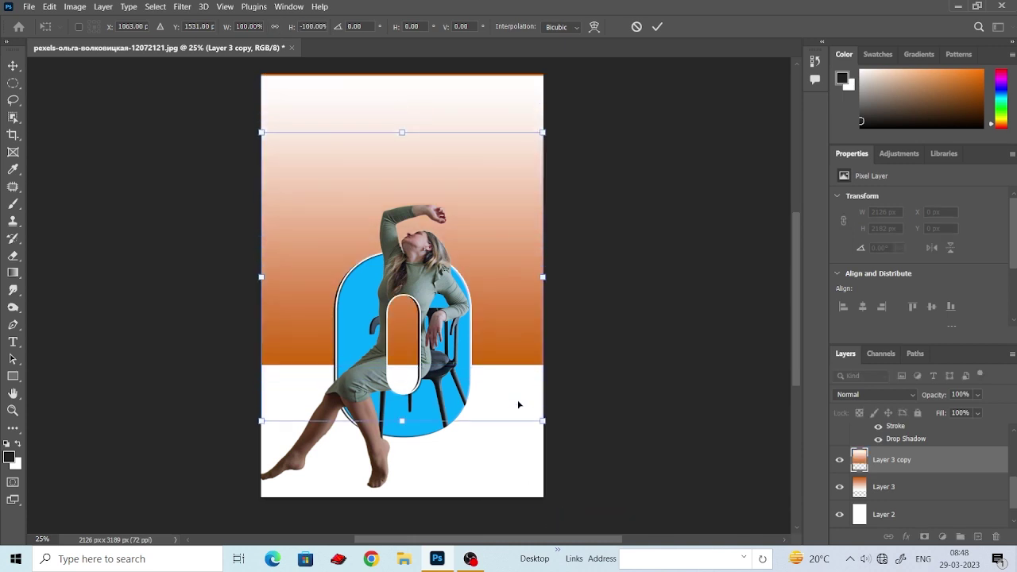
key("shift+Down")
key("shift+Down")
key("shift+Down")
key("shift+Down")
key("shift+Down")
key("shift+Down")
key("shift+Down")
key("shift+Down")
key("shift+Down")
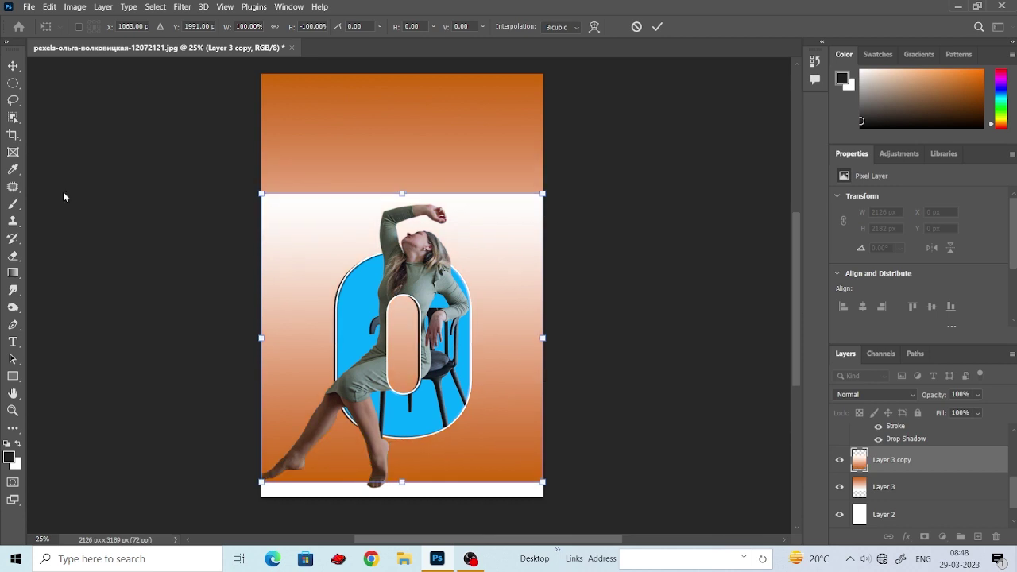
key("Return")
left_click_drag(517, 403, 532, 505)
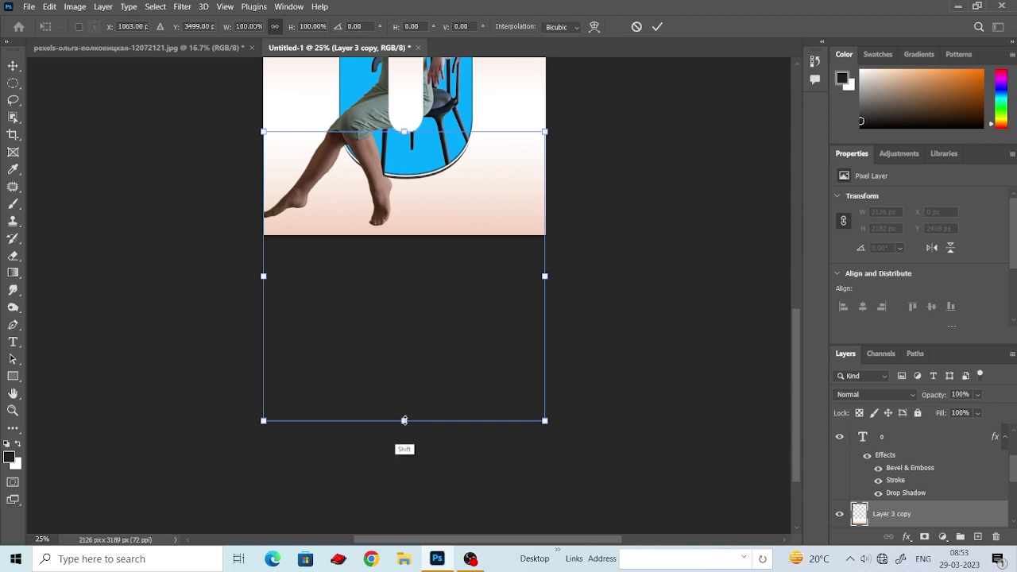
left_click_drag(403, 421, 404, 335)
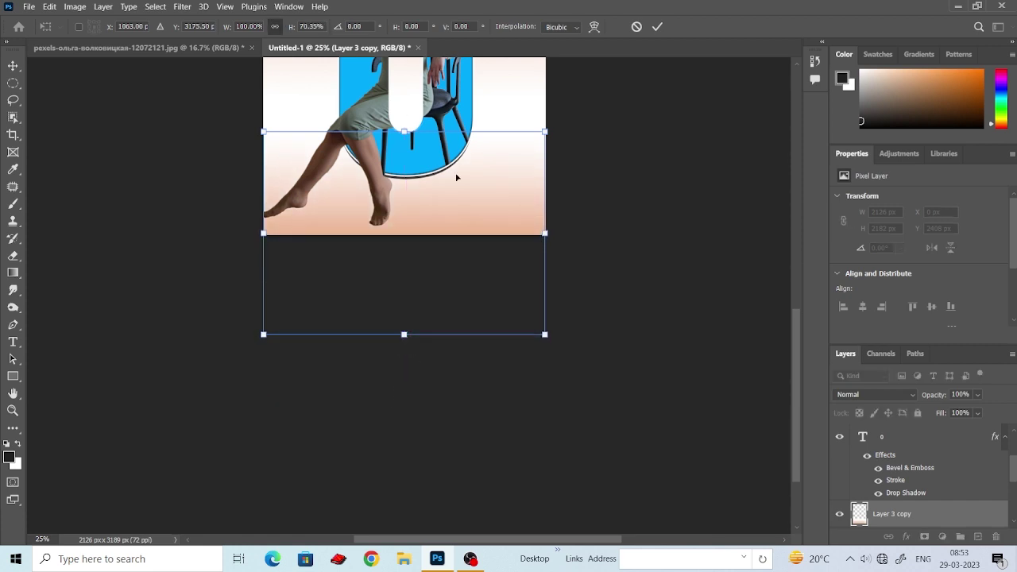
scroll(456, 177, "up", 4)
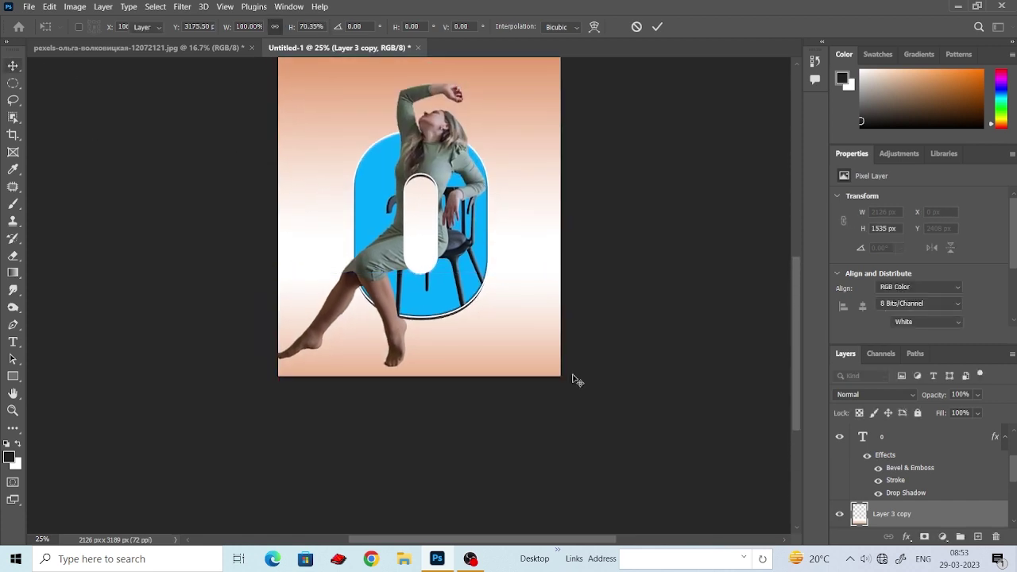
key("Return")
Step: Lock the gradient copy layer and Layer 2 against changes
left_click(916, 412)
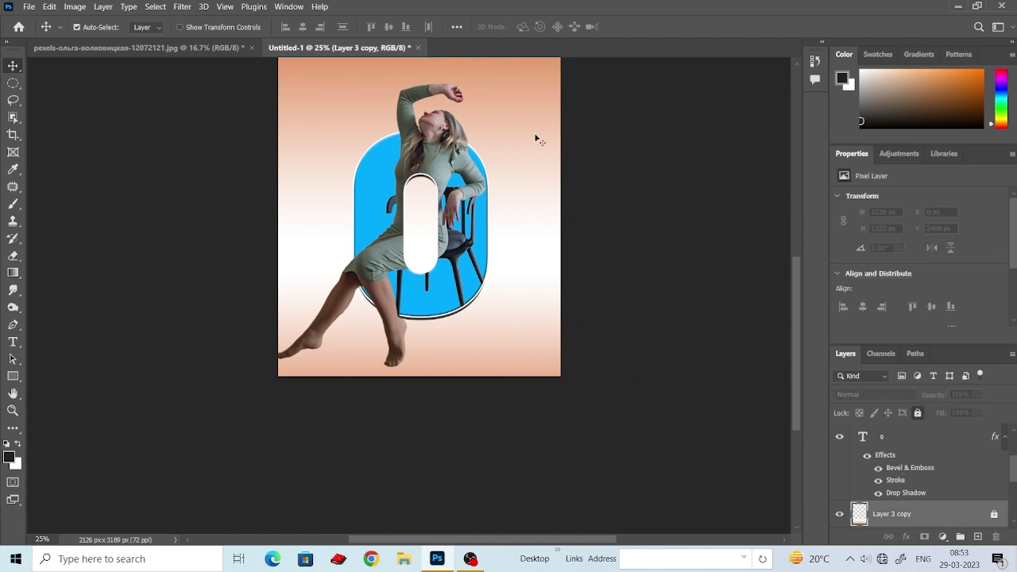
scroll(914, 485, "down", 1)
left_click(890, 518)
scroll(983, 501, "down", 3)
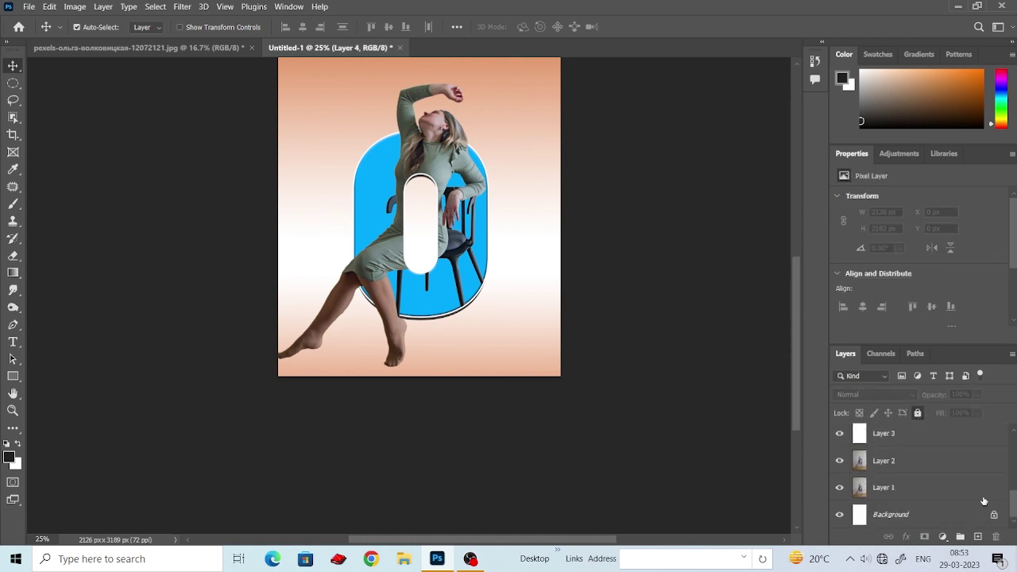
left_click(924, 461)
left_click(917, 413)
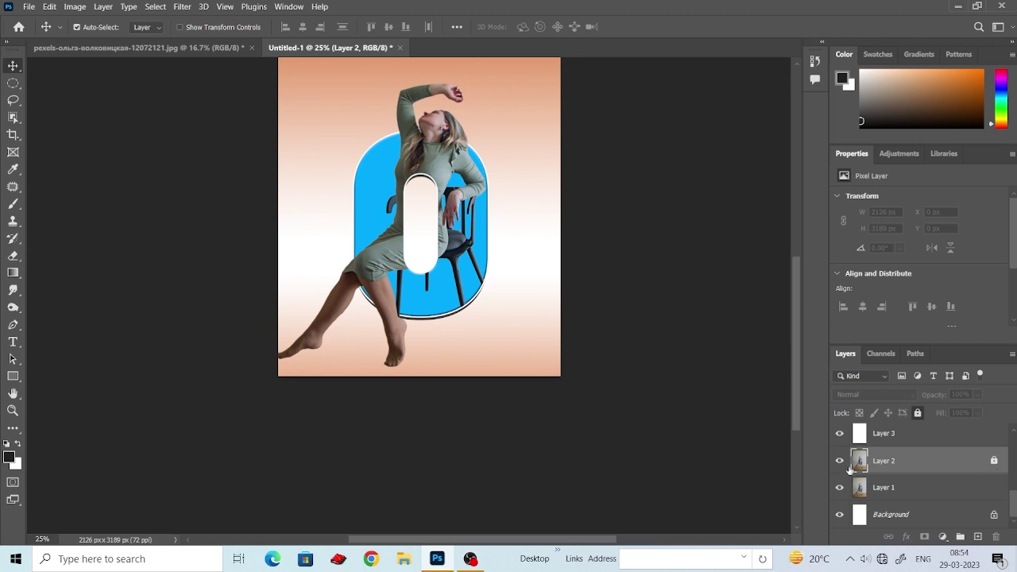
Step: Raise the woman and letter O layers together, then select the o type layer
left_click_drag(206, 189, 584, 465)
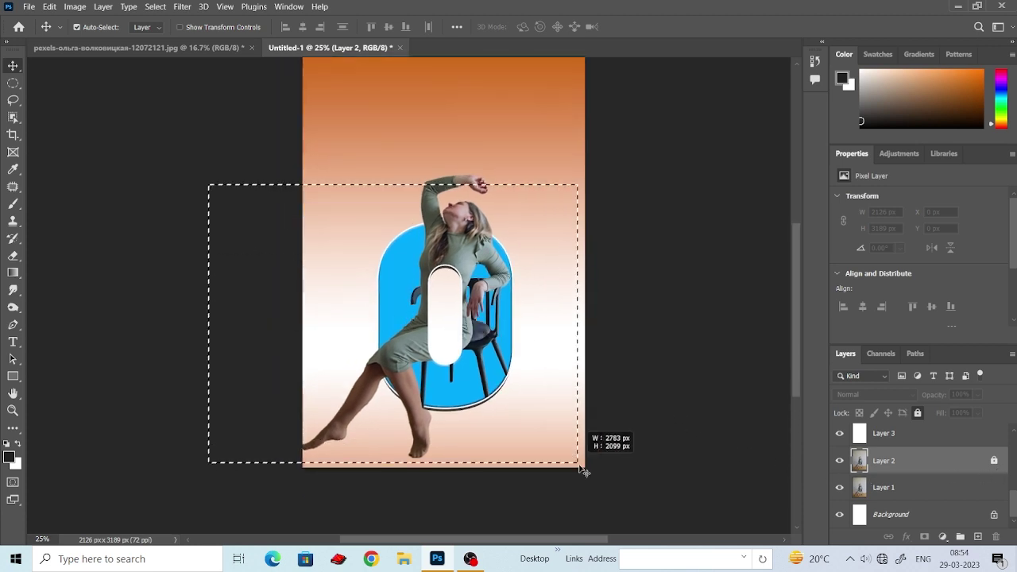
left_click_drag(464, 365, 475, 339)
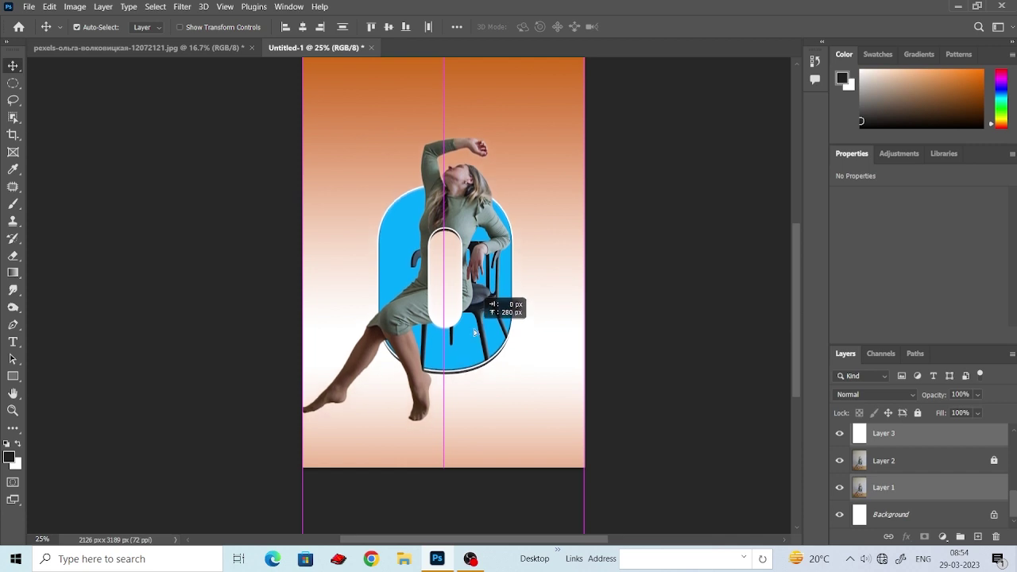
left_click_drag(474, 339, 488, 326)
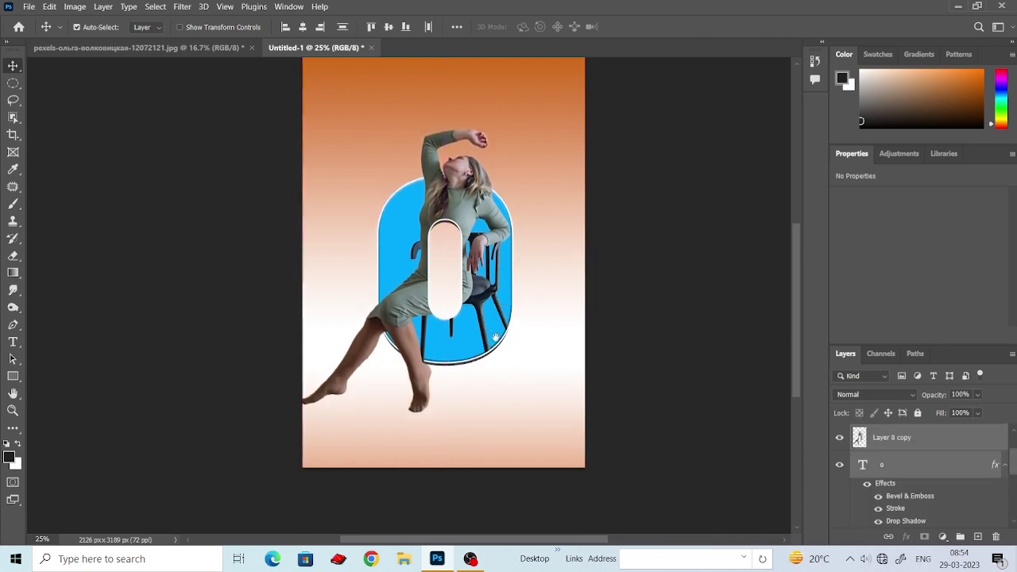
key("ctrl+plus")
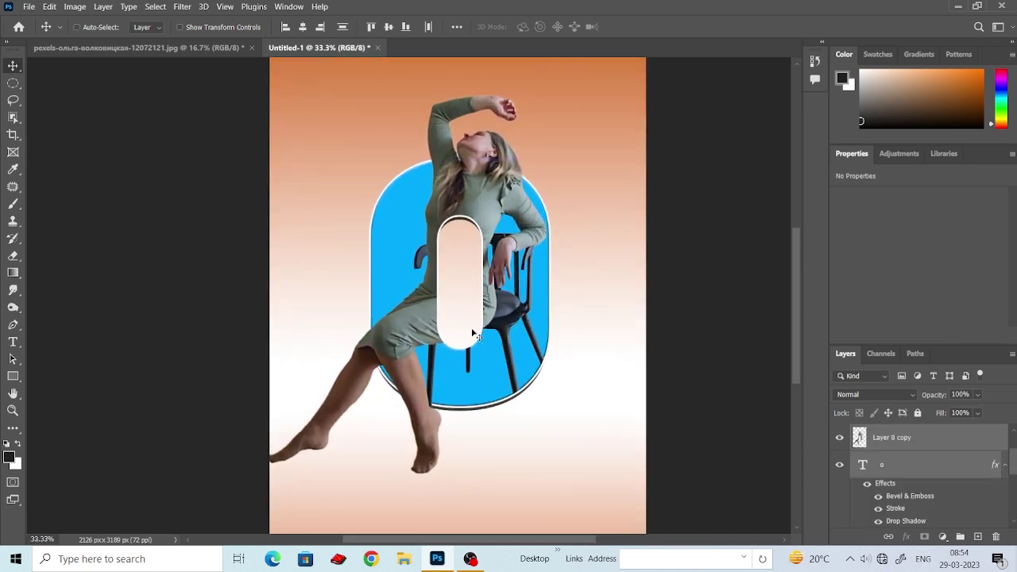
scroll(593, 440, "down", 1)
left_click(134, 154)
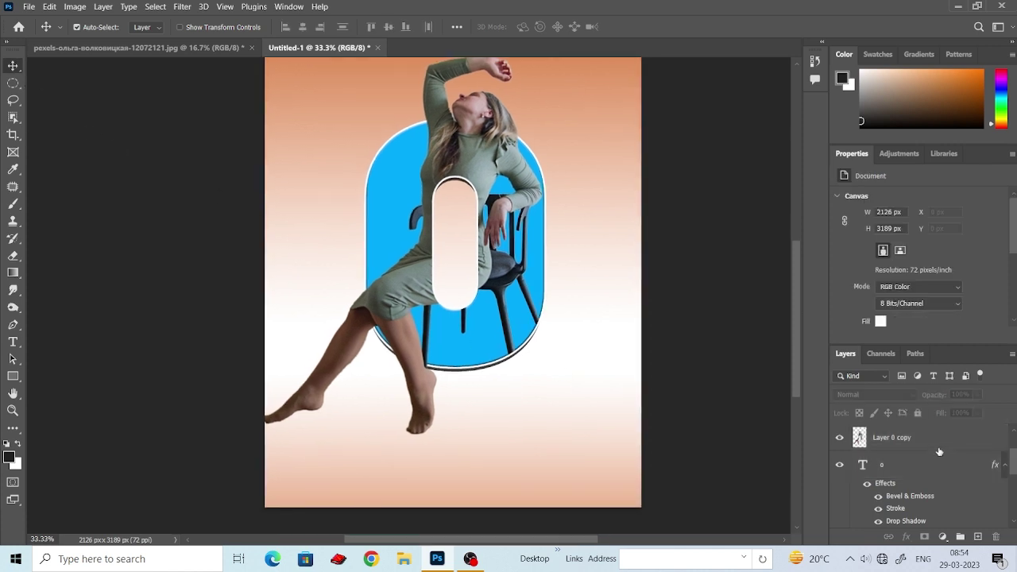
left_click(905, 465)
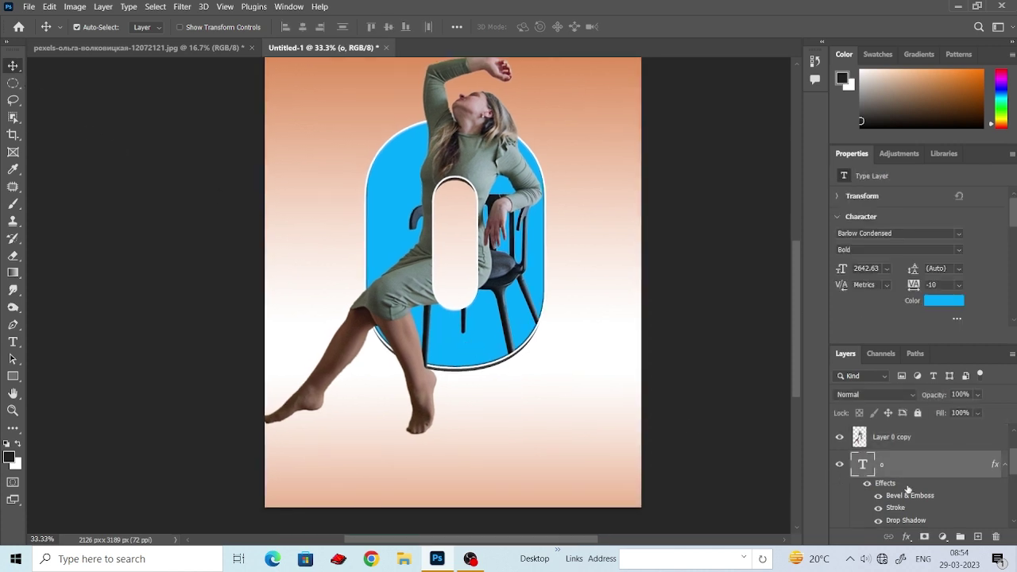
Step: Set the O layer to Screen blend with a 30 px distance, 29% spread, 10 px drop shadow
double_click(907, 485)
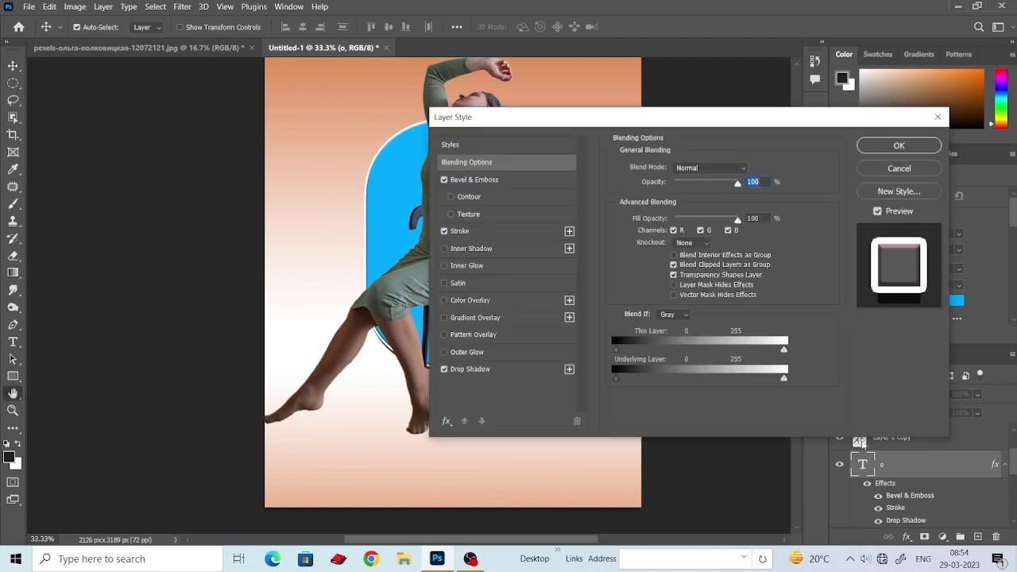
left_click_drag(729, 119, 683, 247)
left_click(682, 299)
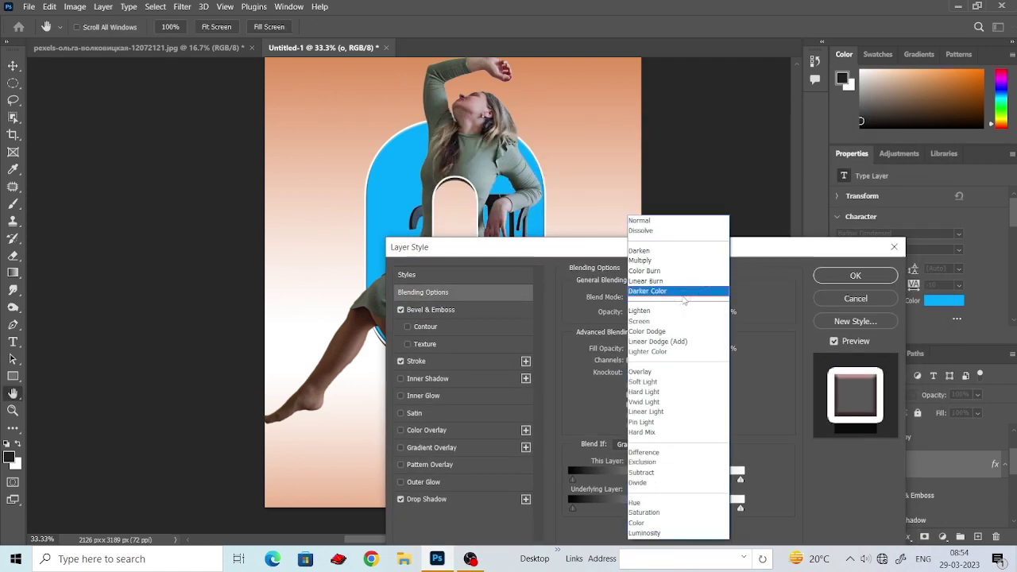
left_click(812, 321)
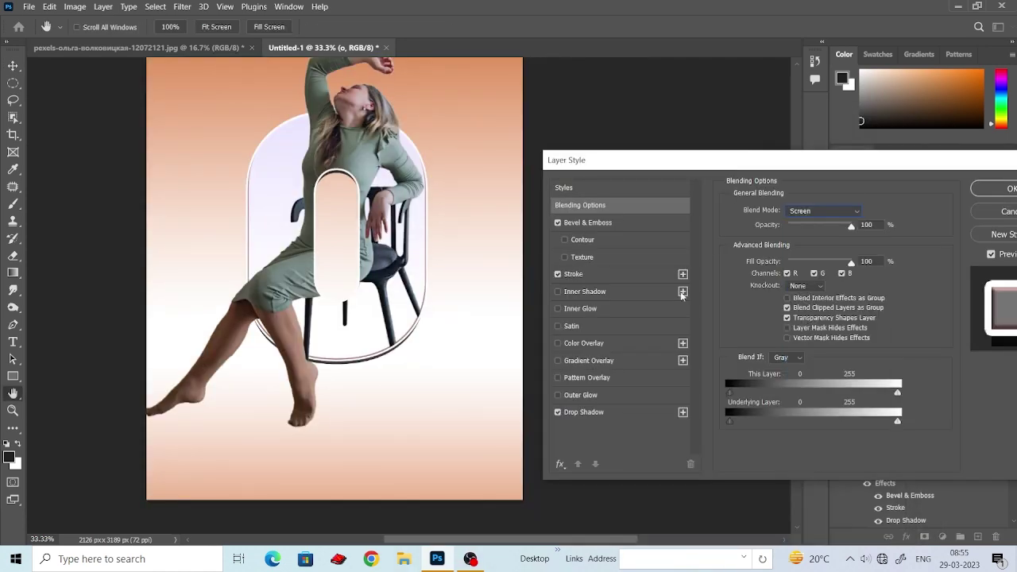
left_click(594, 411)
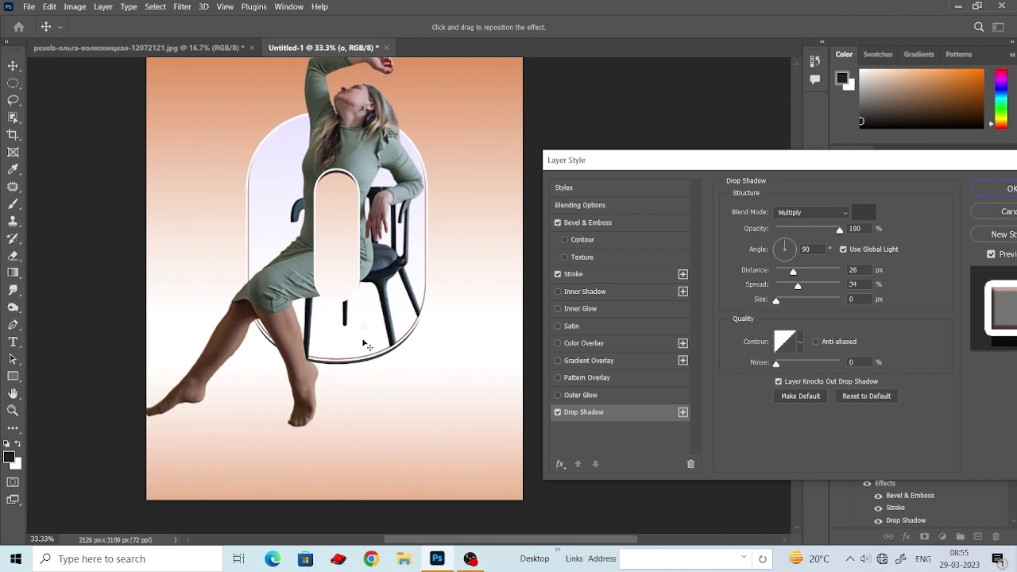
mouse_move(346, 291)
left_mouse_down()
mouse_move(336, 282)
mouse_move(382, 291)
left_mouse_up()
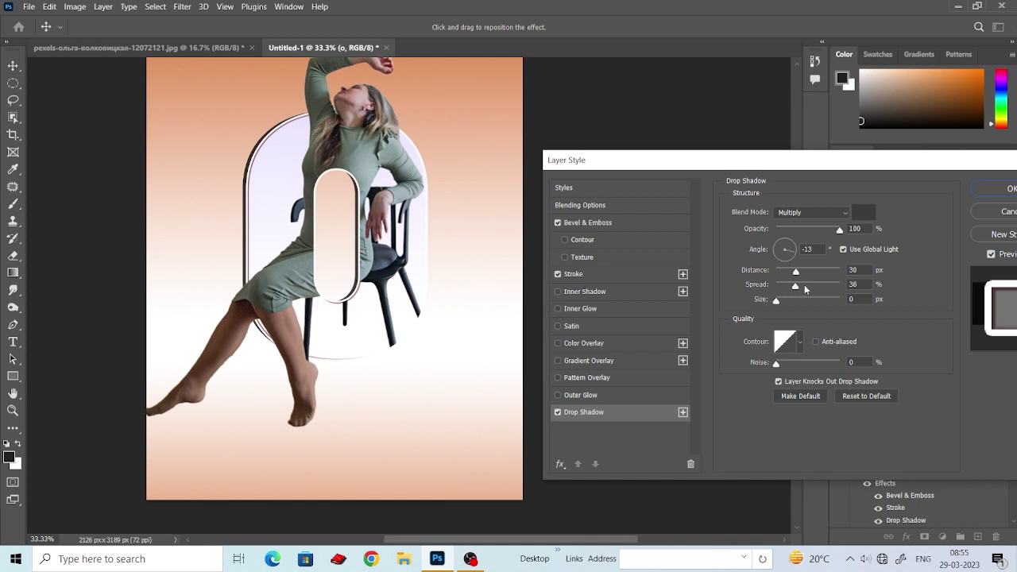
left_click(794, 286)
left_click_drag(777, 302, 785, 301)
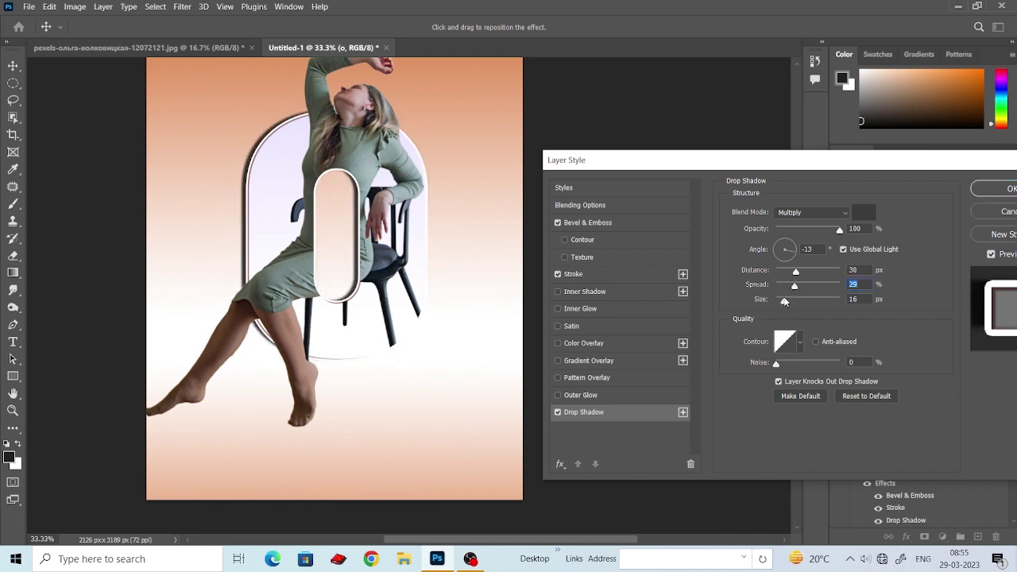
left_click(784, 301)
type("10")
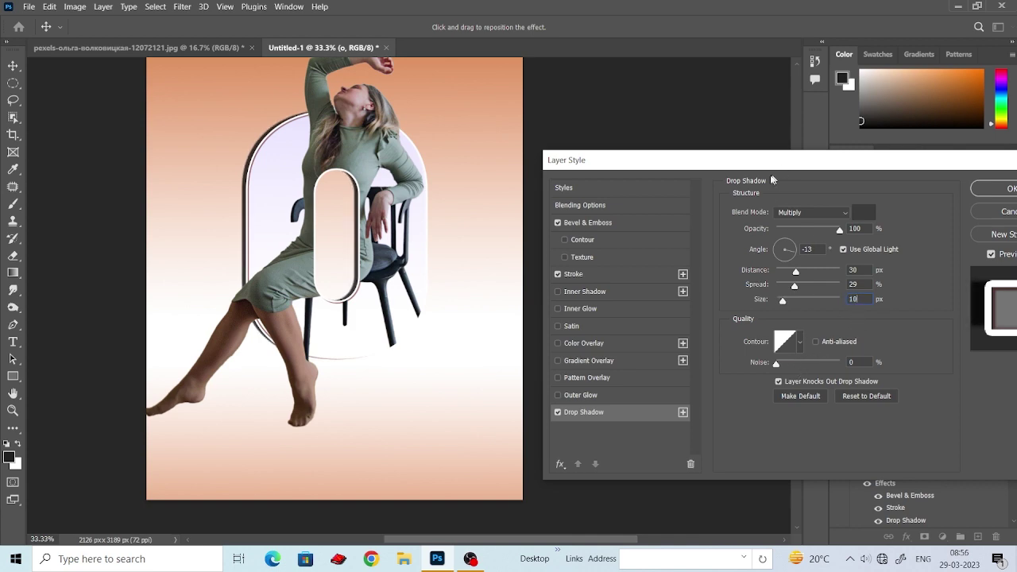
mouse_move(771, 180)
left_mouse_down()
mouse_move(715, 190)
mouse_move(847, 225)
left_mouse_up()
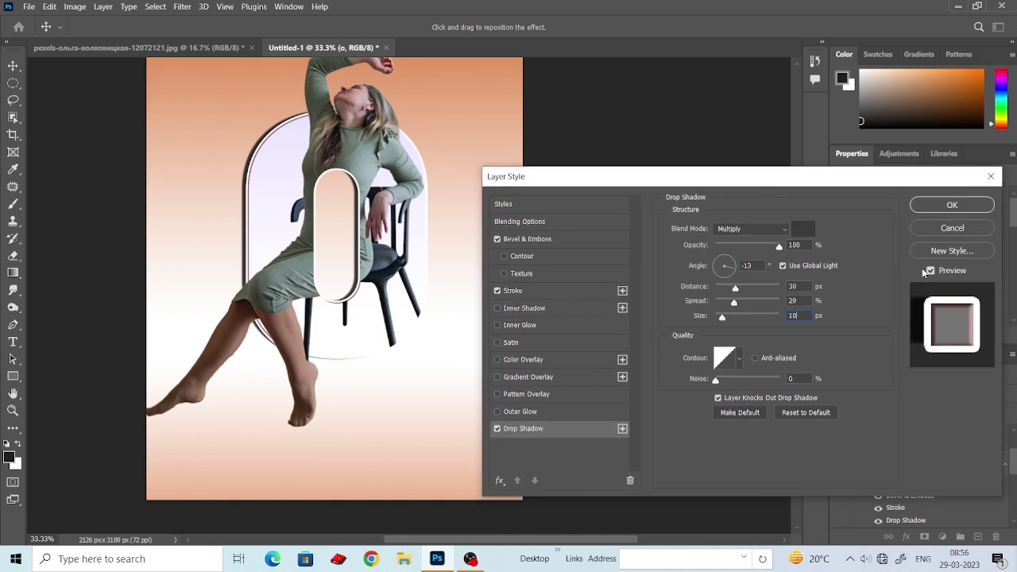
left_click(950, 208)
mouse_move(474, 274)
left_mouse_down()
mouse_move(578, 289)
mouse_move(573, 241)
left_mouse_up()
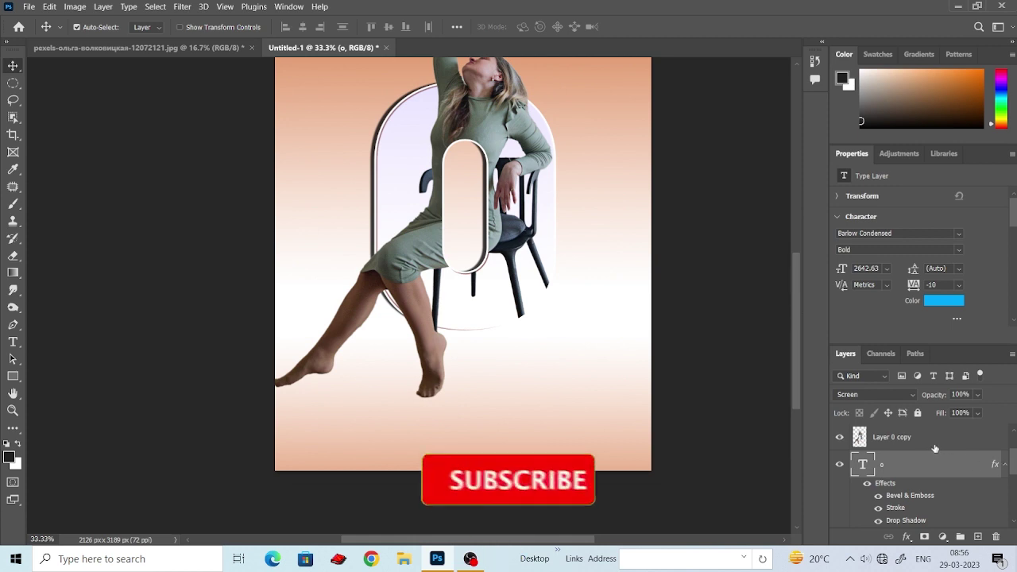
Step: On new Layer 6, paint flattened Soft Round shadows under the woman's right foot and left toes
left_click(933, 443)
left_click(977, 537)
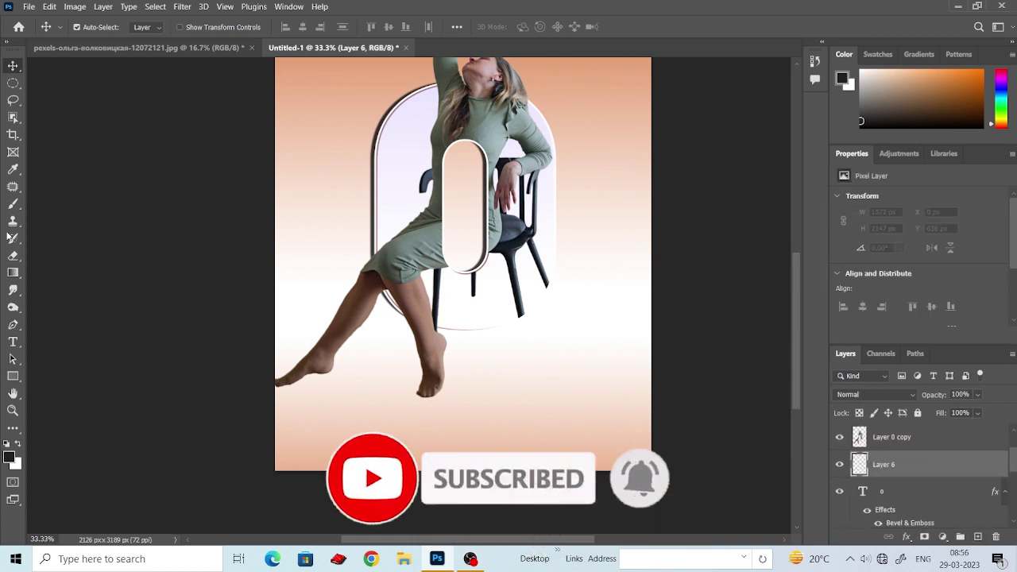
left_click(12, 204)
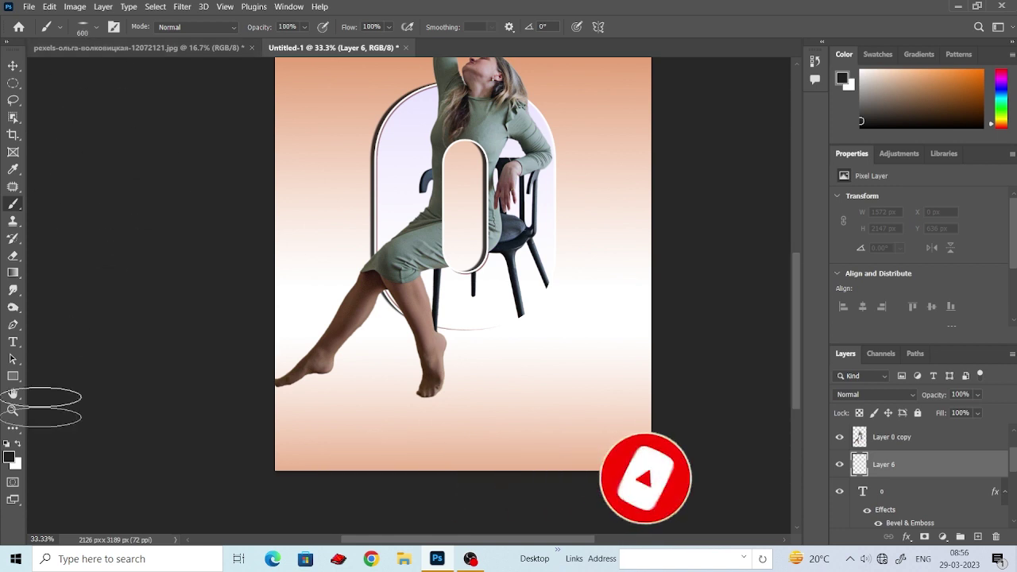
left_click(86, 27)
left_click_drag(41, 69, 44, 81)
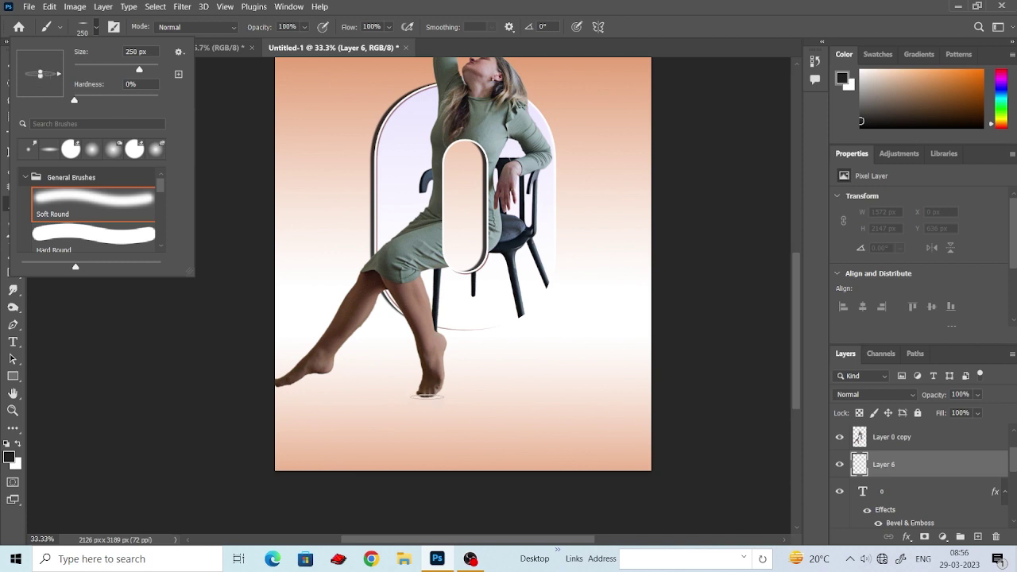
left_click(142, 375)
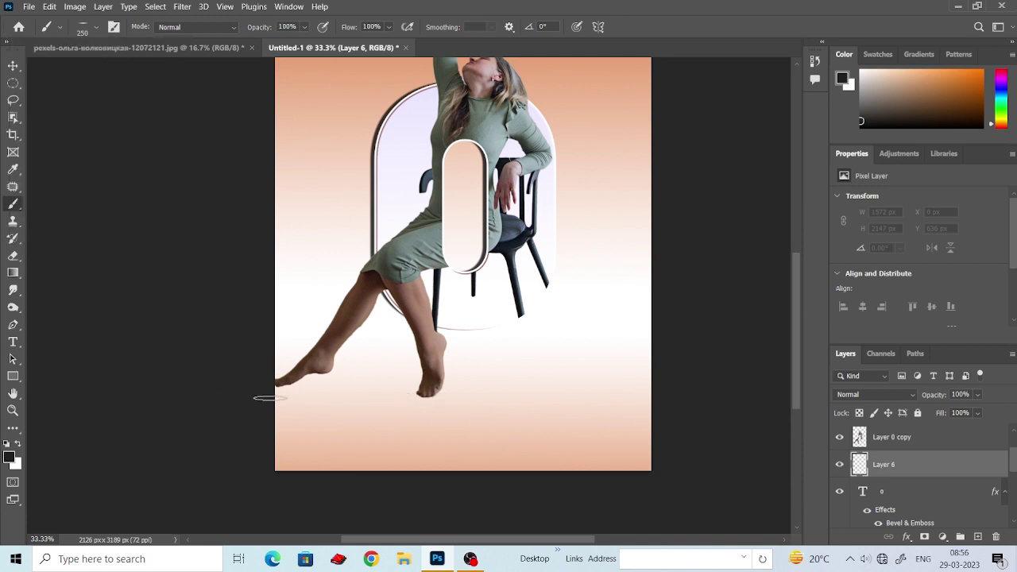
left_click_drag(427, 392, 435, 393)
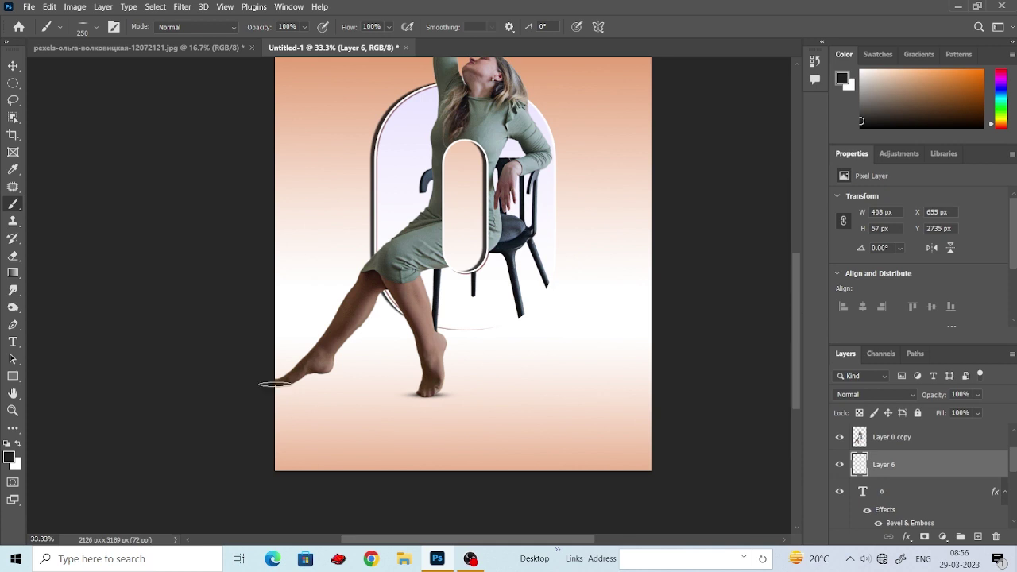
left_click_drag(274, 383, 300, 385)
key("bracketright")
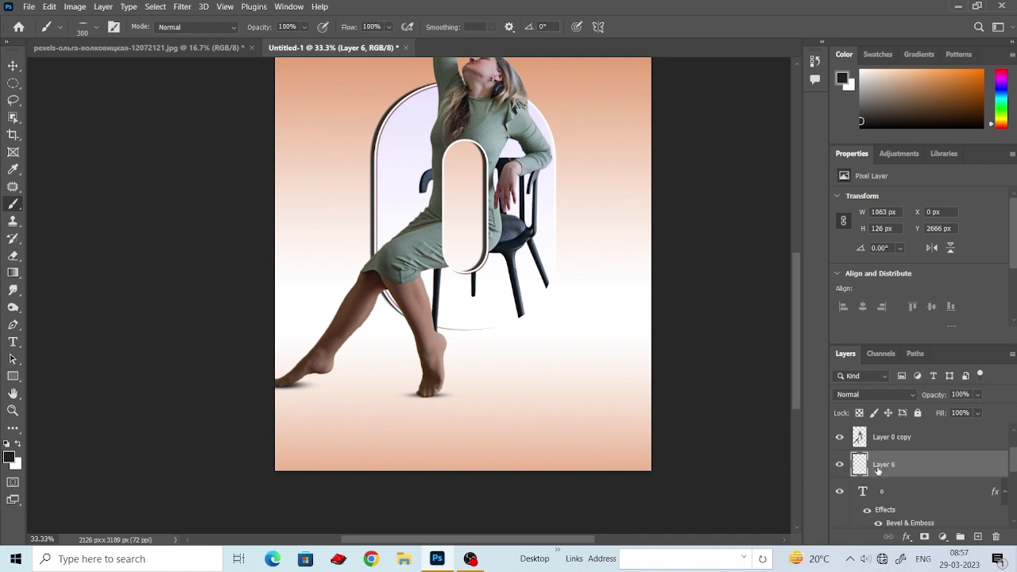
Step: Paint a 988 × 139 px oval chair shadow on Layer 7, below the O and under the legs
left_click(977, 536)
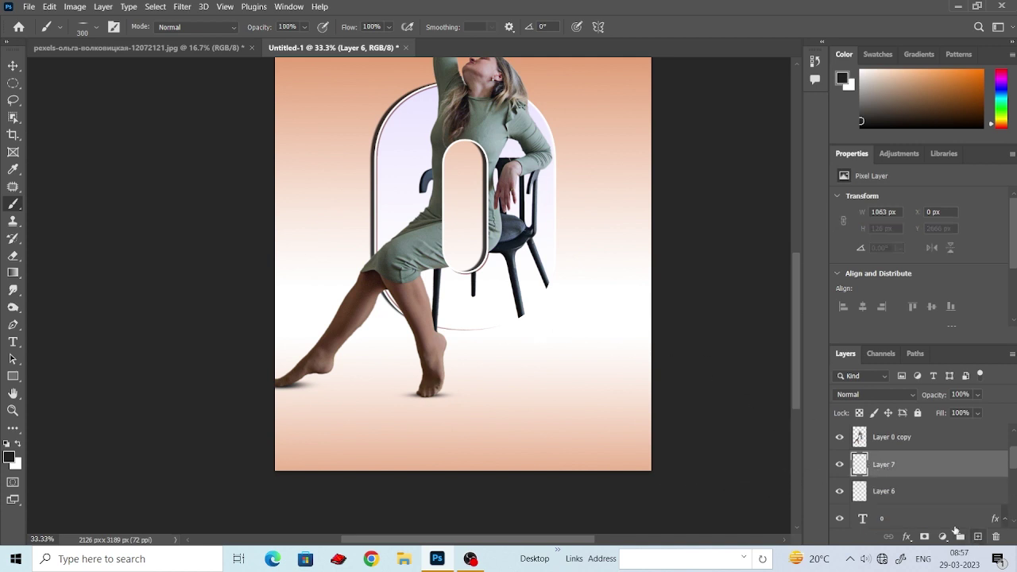
key("bracketright")
key("bracketright")
key("bracketright")
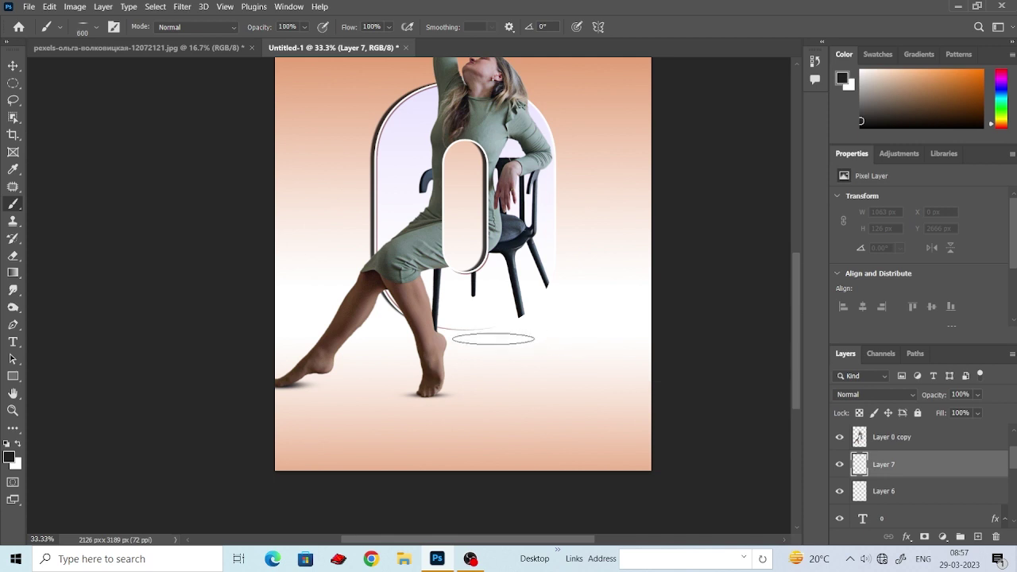
left_click(496, 339)
left_click(12, 65)
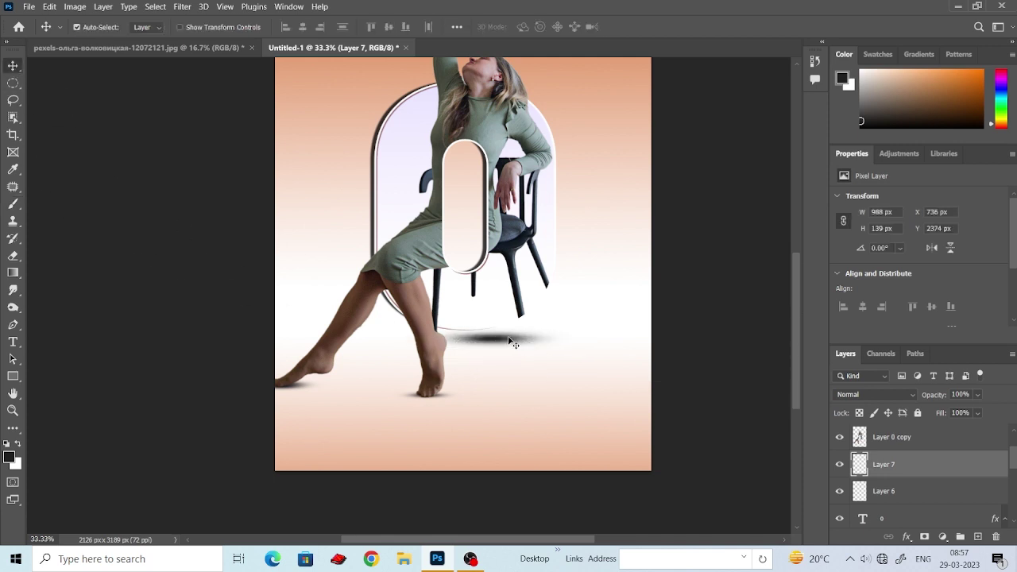
left_click_drag(513, 343, 488, 333)
scroll(1012, 473, "down", 1)
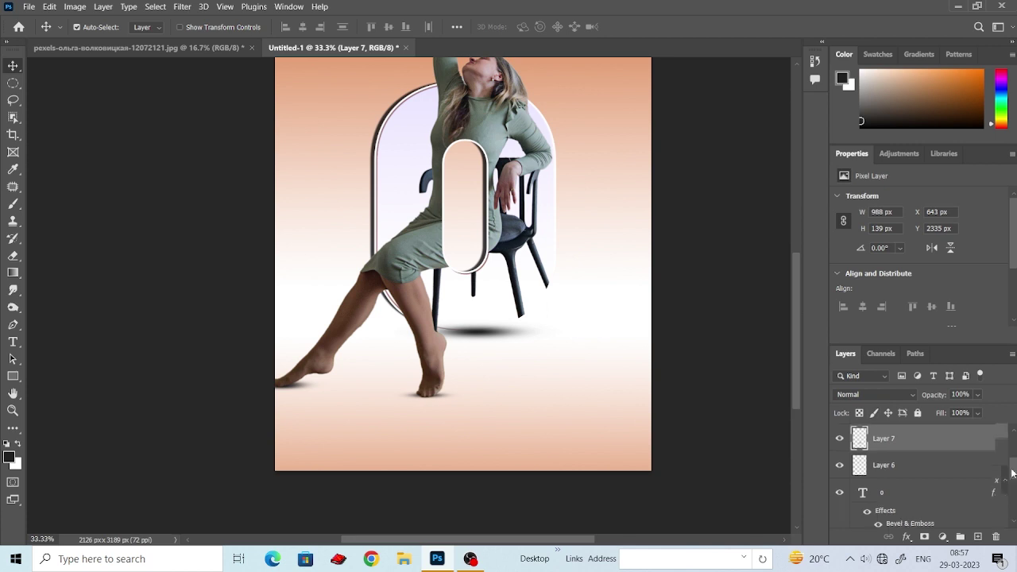
key("ctrl+bracketleft")
key("ctrl+bracketleft")
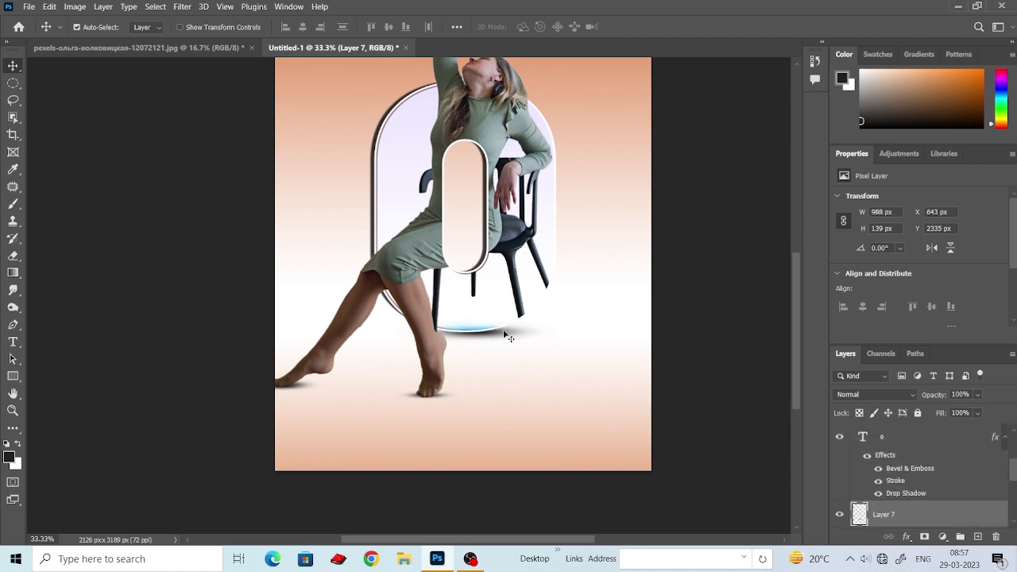
left_click_drag(493, 374, 492, 385)
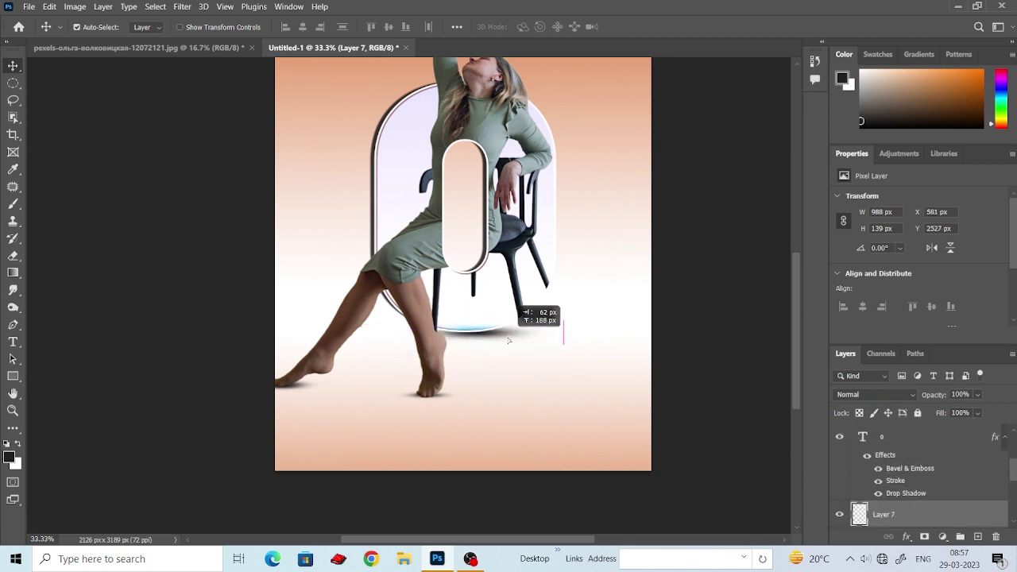
left_click_drag(537, 487, 544, 464)
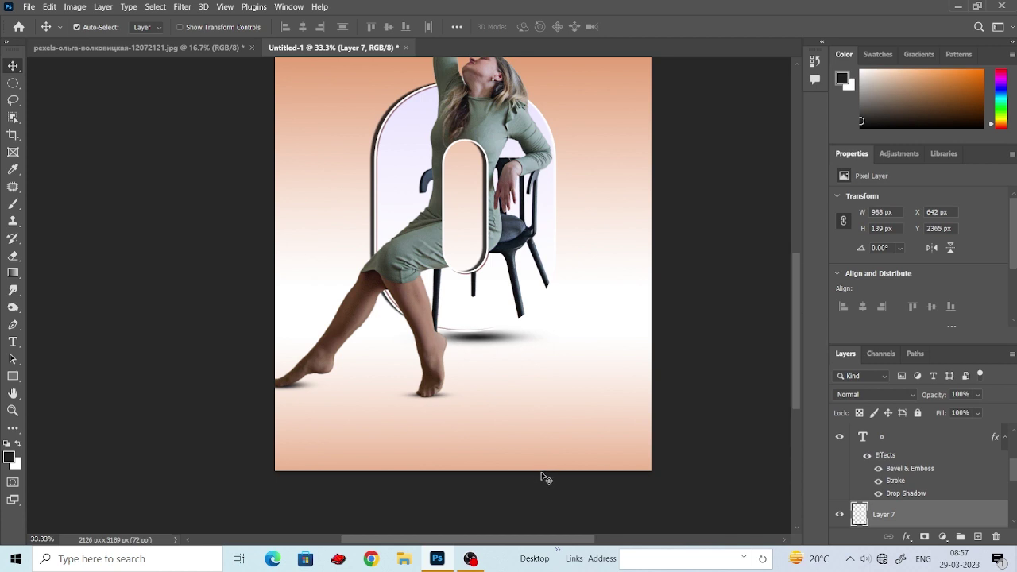
left_click(993, 469)
scroll(685, 307, "up", 3)
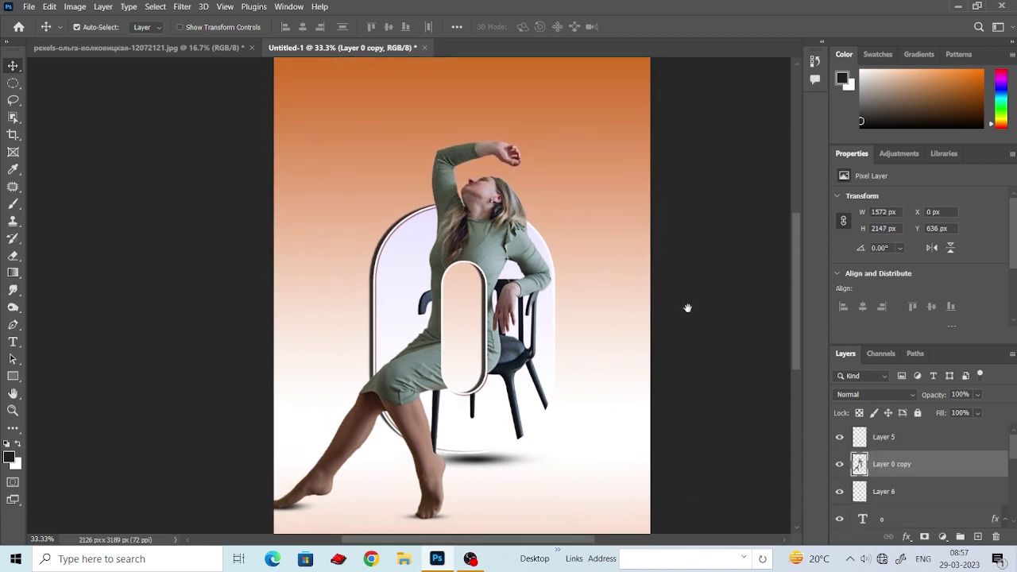
scroll(606, 300, "left", 2)
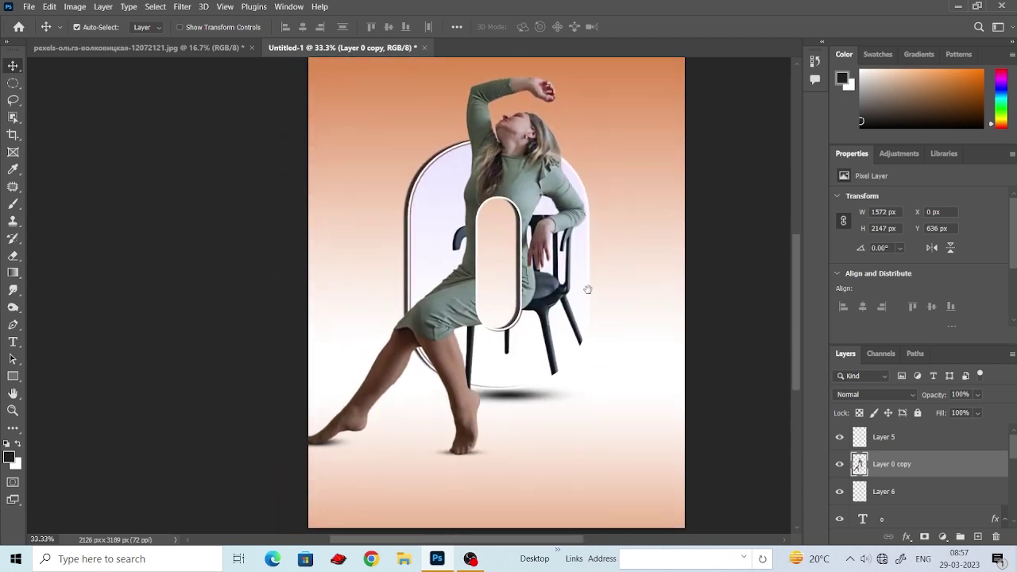
key("ctrl+minus")
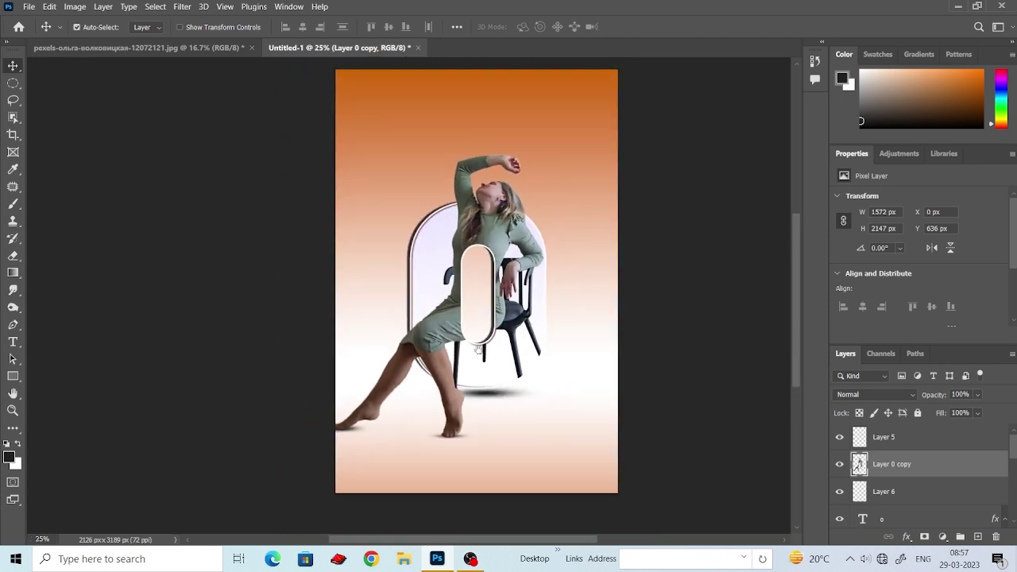
left_click_drag(505, 371, 473, 395)
left_click(631, 354)
right_click(548, 354)
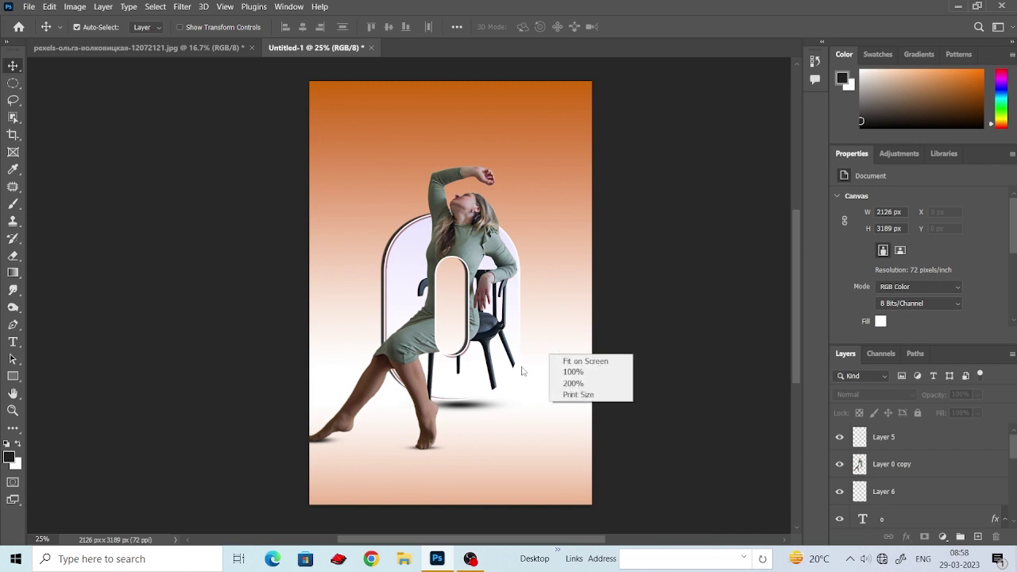
left_click(580, 270)
left_click(474, 247)
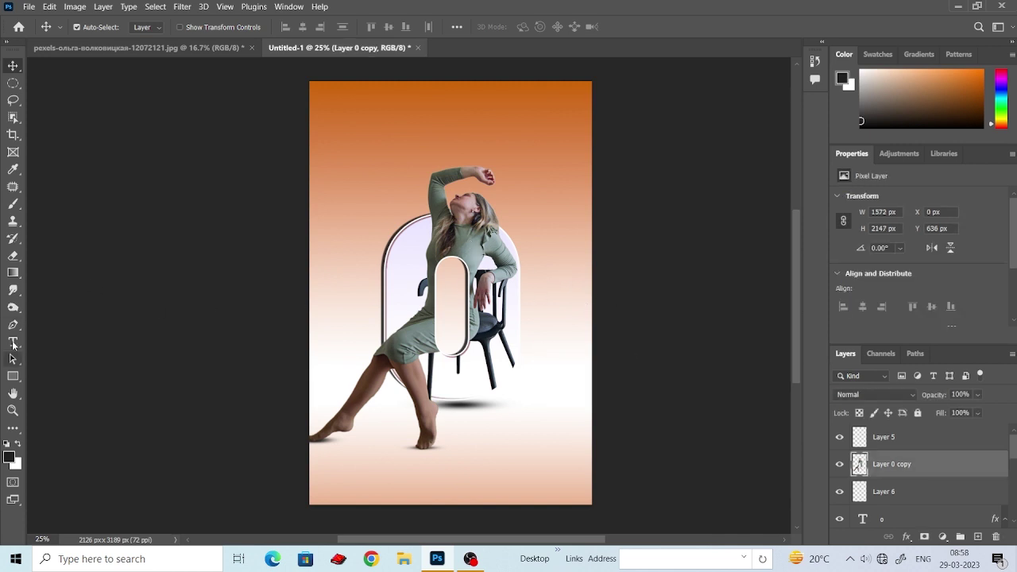
right_click(14, 310)
left_click(64, 306)
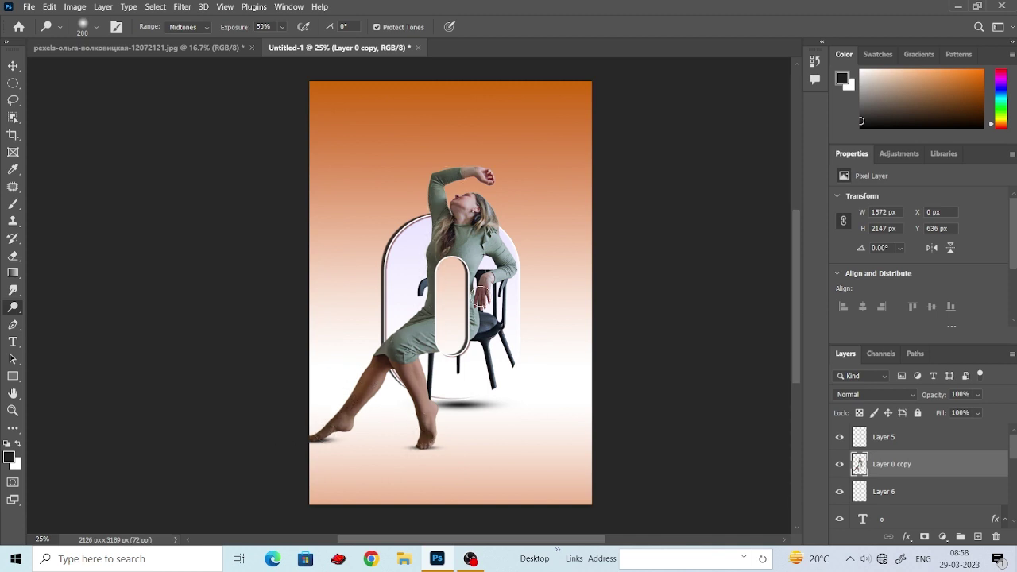
left_click_drag(481, 297, 486, 296)
right_click(13, 307)
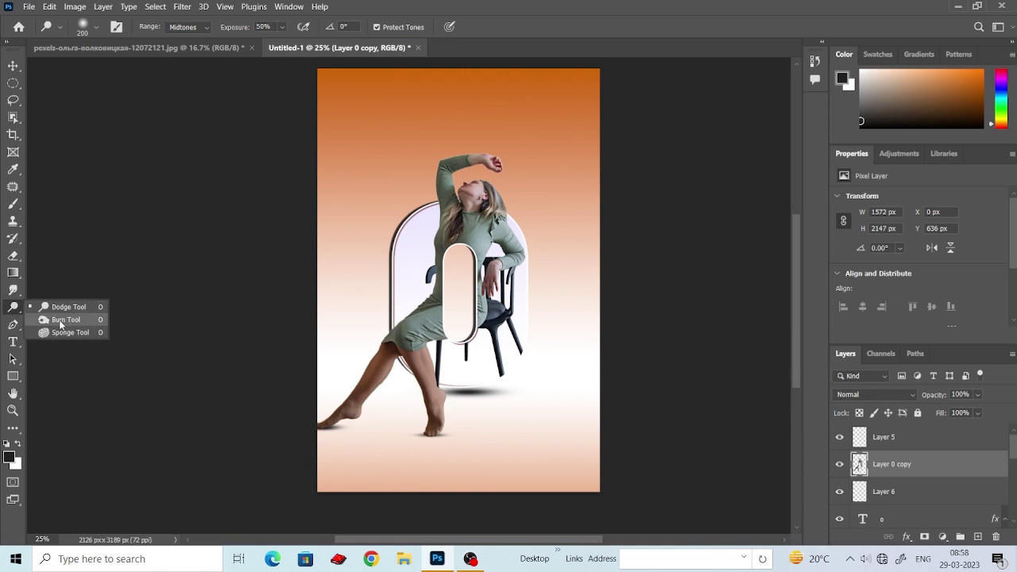
left_click(62, 320)
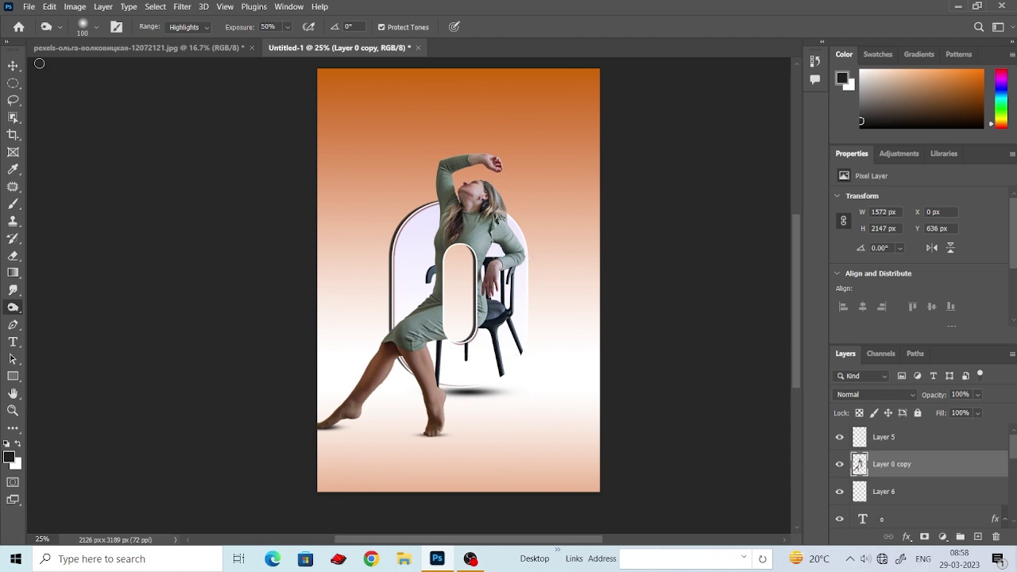
key("v")
key("ctrl+alt+shift")
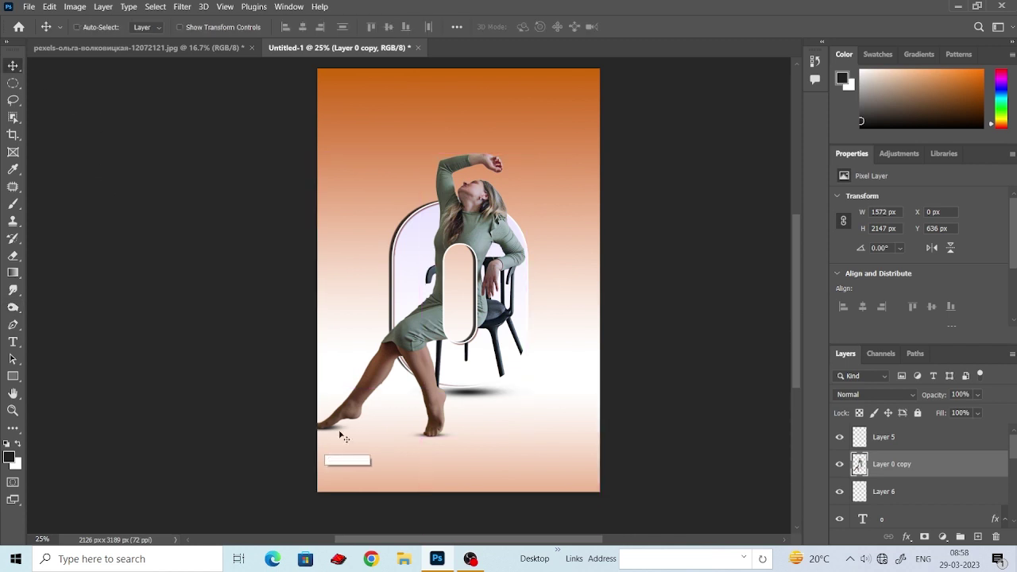
Step: Export a quality-7 JPG named 'o text effect' to graphic design, then view it full screen
key("ctrl+alt+shift+w")
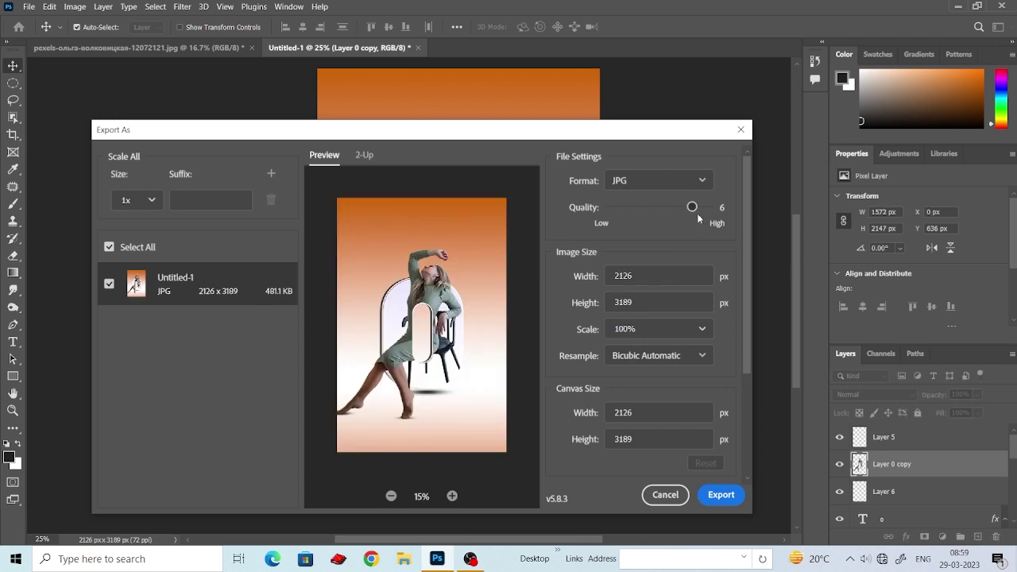
left_click_drag(692, 207, 708, 207)
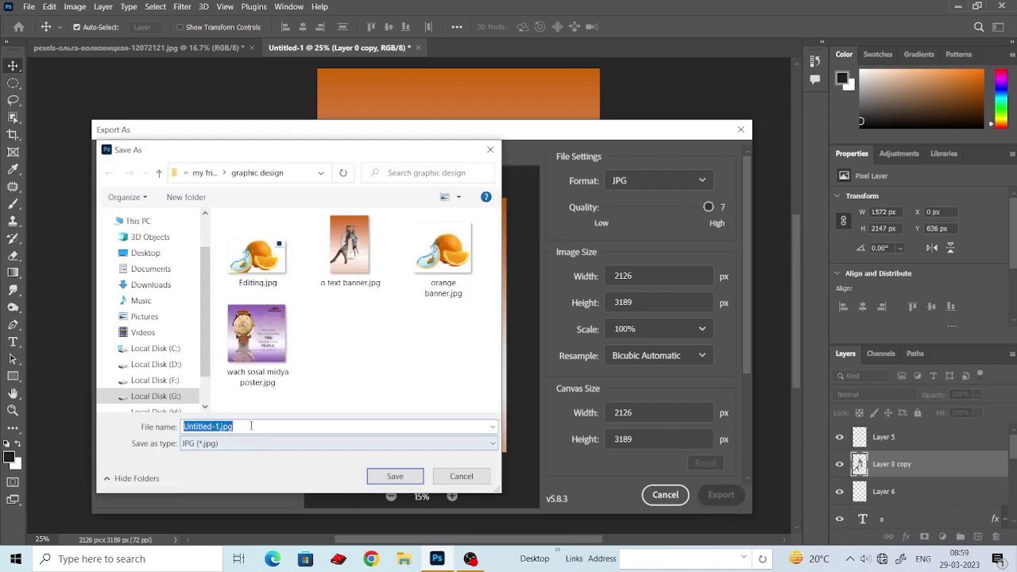
left_click(232, 427)
key("super+h")
key("ctrl+a")
key("BackSpace")
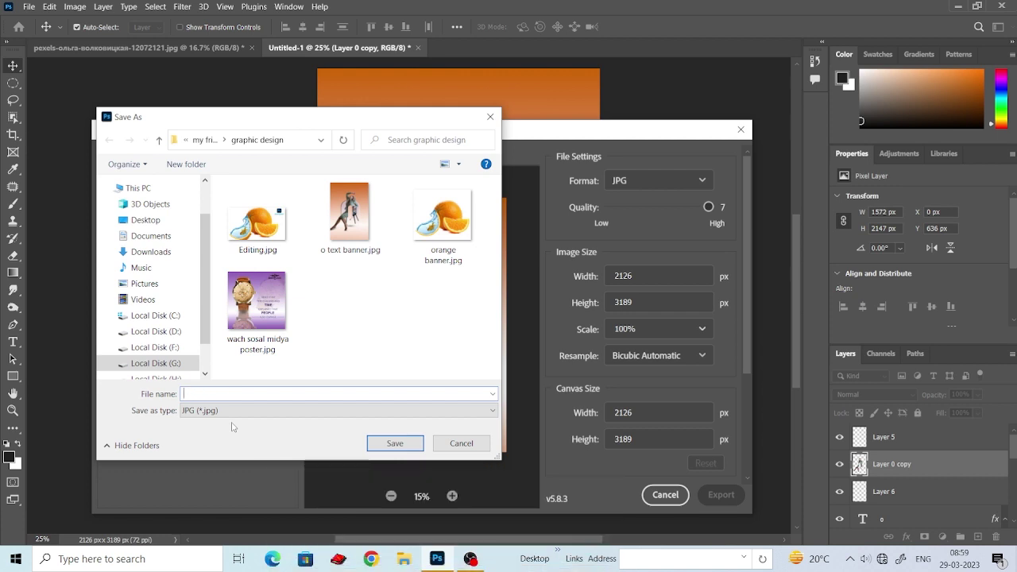
type("o text")
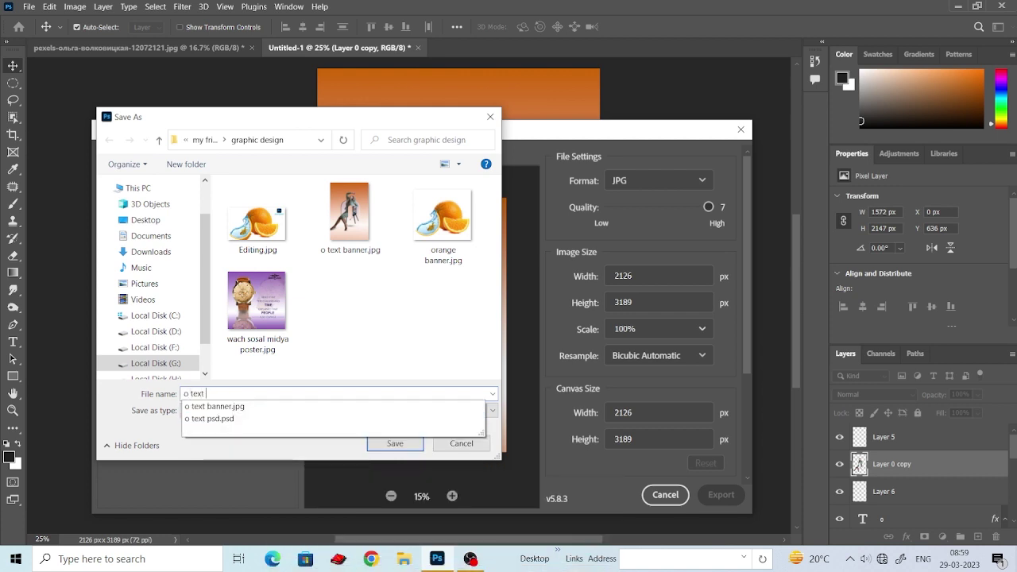
type("effect")
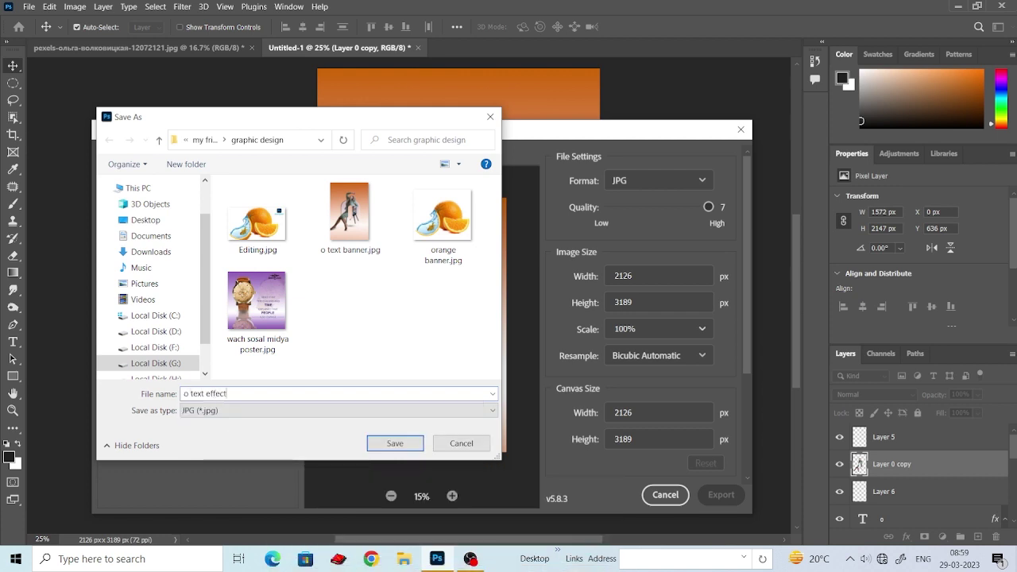
left_click(414, 447)
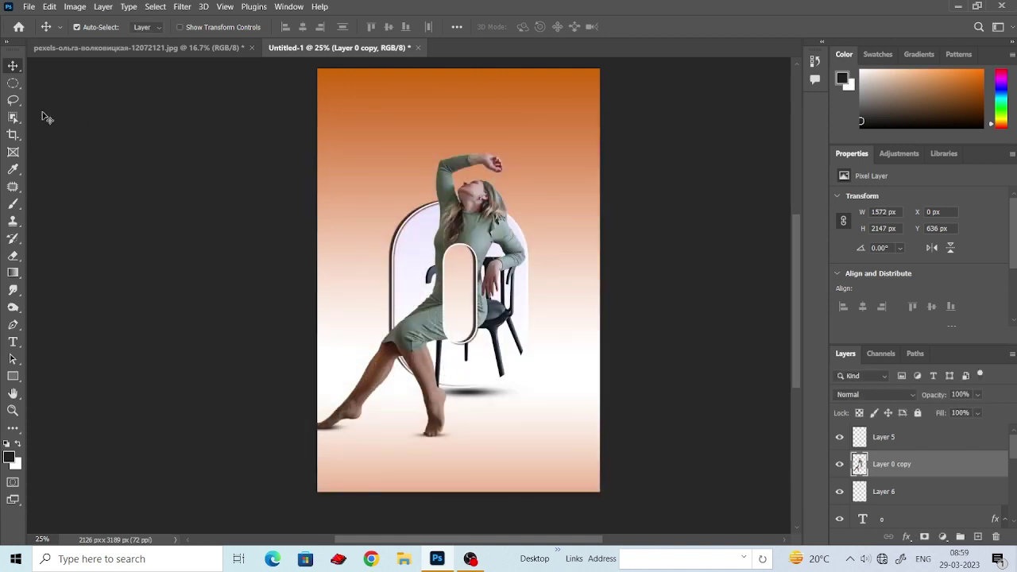
key("f")
key("f")
key("ctrl+0")
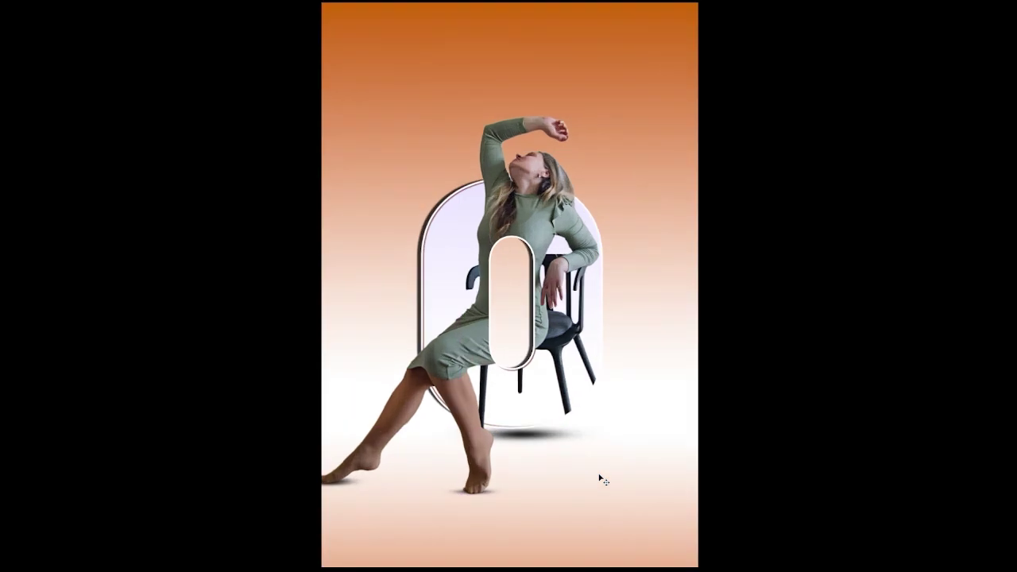